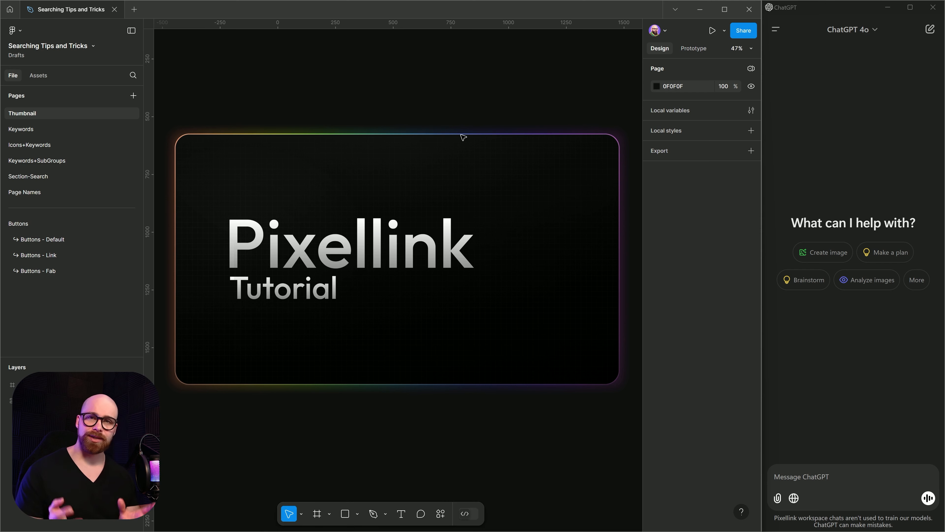
- Go to the Keywords page and search the component assets for "Arrow"
key(Page_Down)
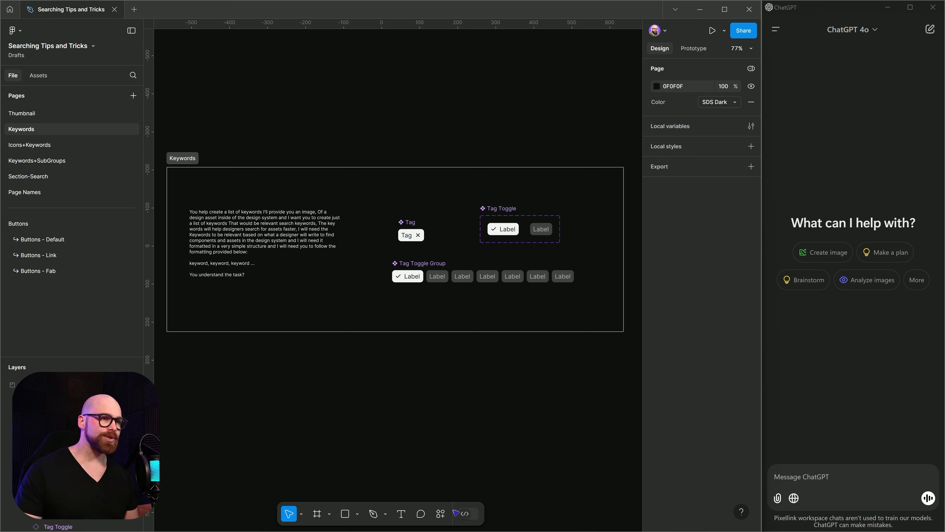
click(441, 514)
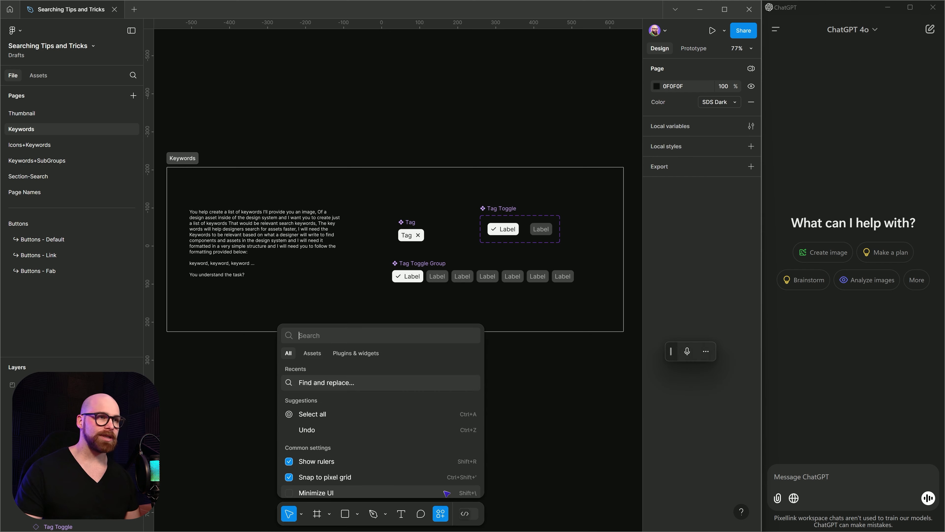
click(319, 355)
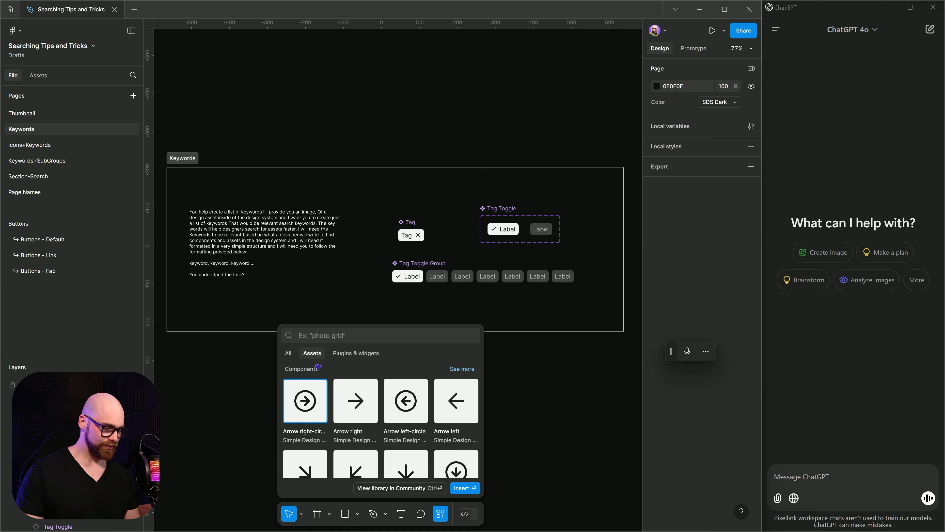
text(Arrow)
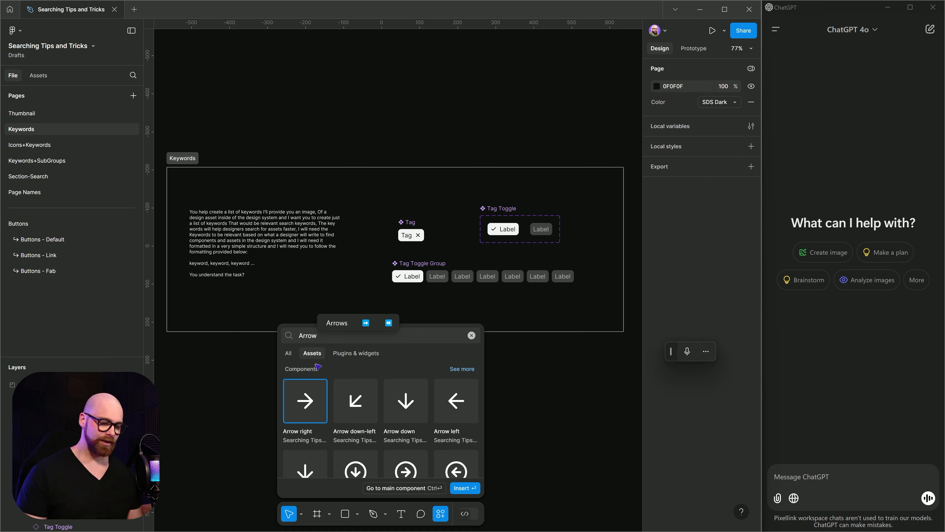
- Search the component assets for "che" instead, clear the search and close the asset browser
key(BackSpace)
key(BackSpace)
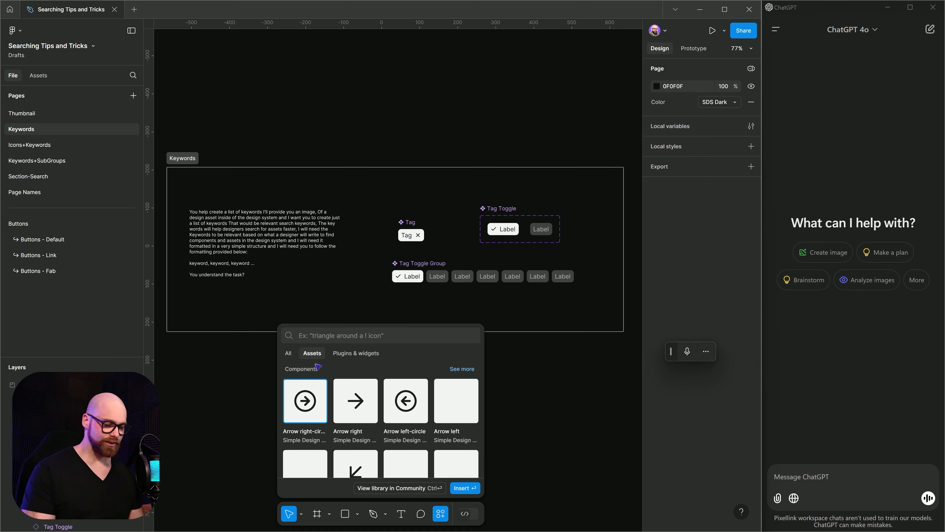
text(che)
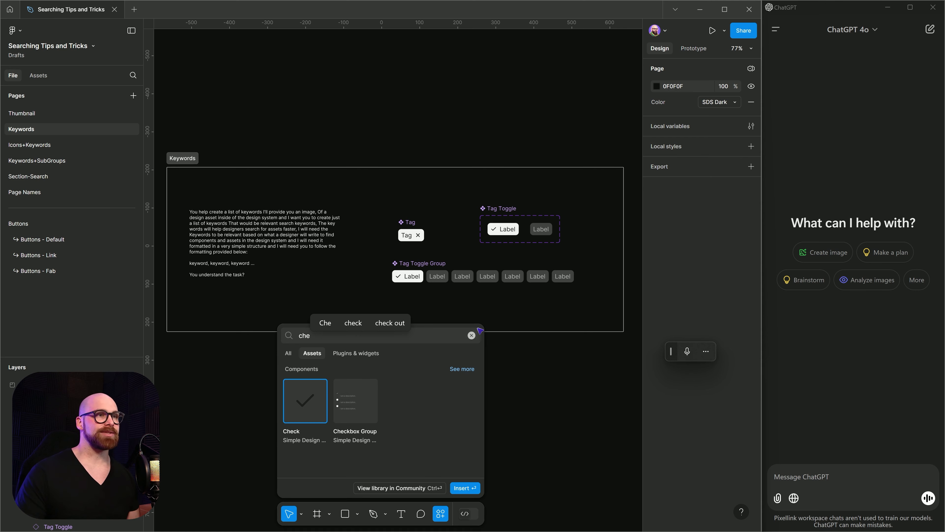
click(471, 335)
click(504, 370)
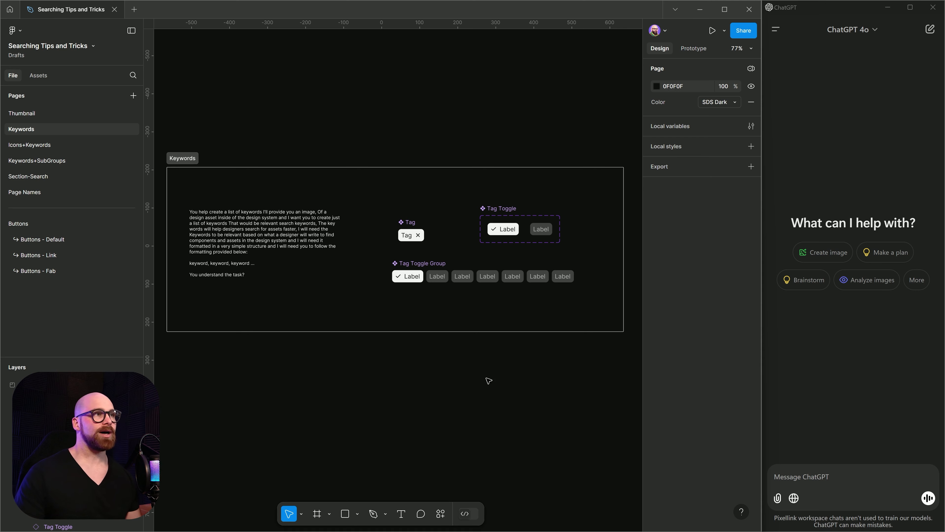
- Open the Tag component's configuration and examine the search keywords in its description
click(407, 235)
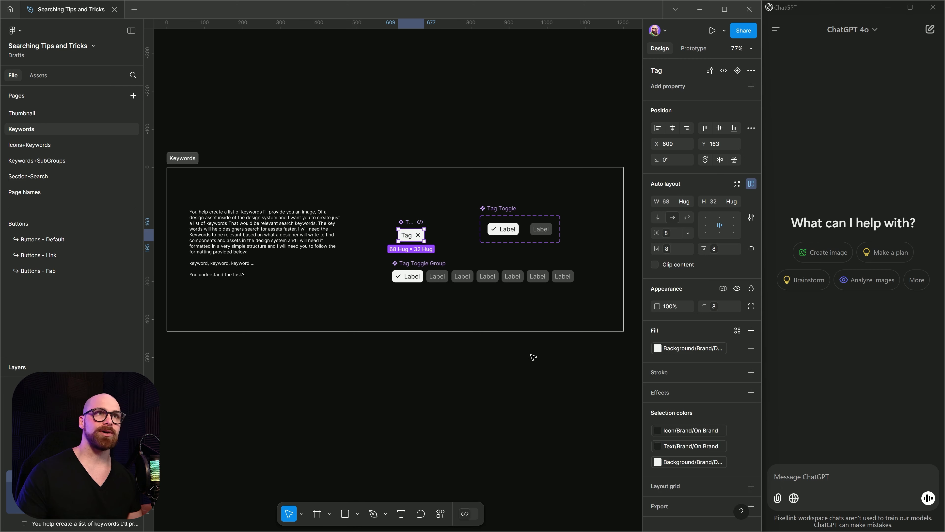
click(710, 71)
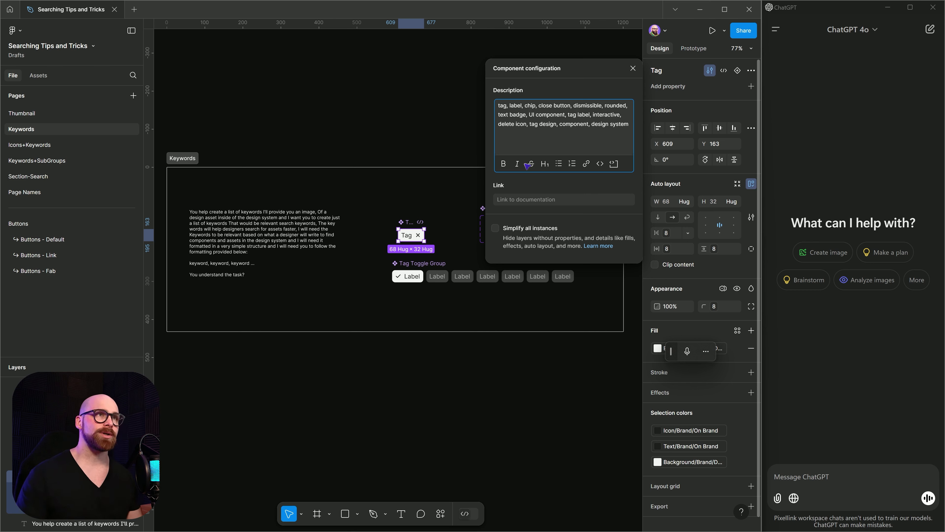
double_click(502, 108)
double_click(517, 107)
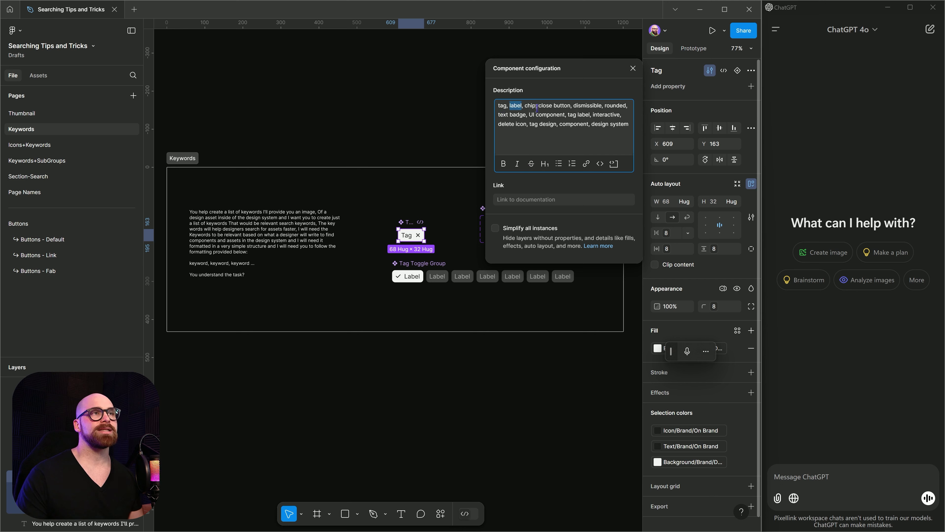
double_click(532, 107)
click(551, 105)
double_click(550, 106)
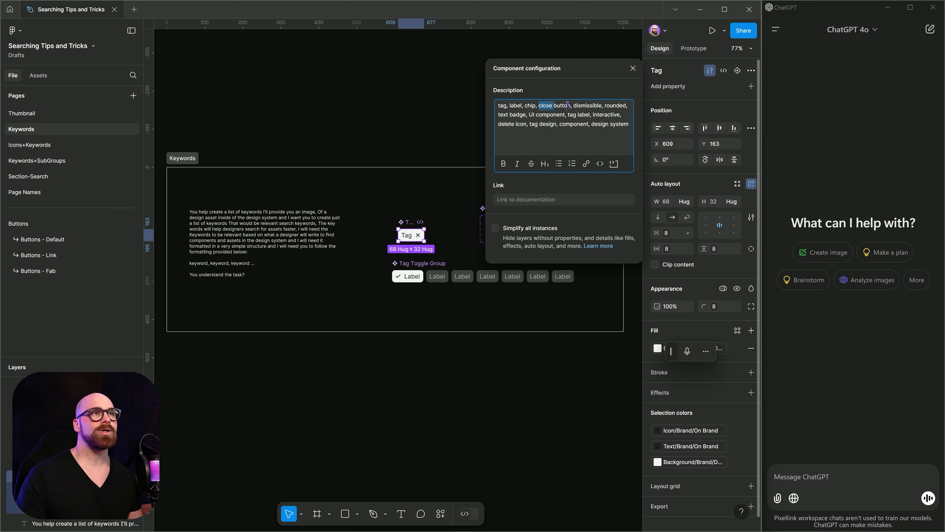
drag(554, 105, 571, 105)
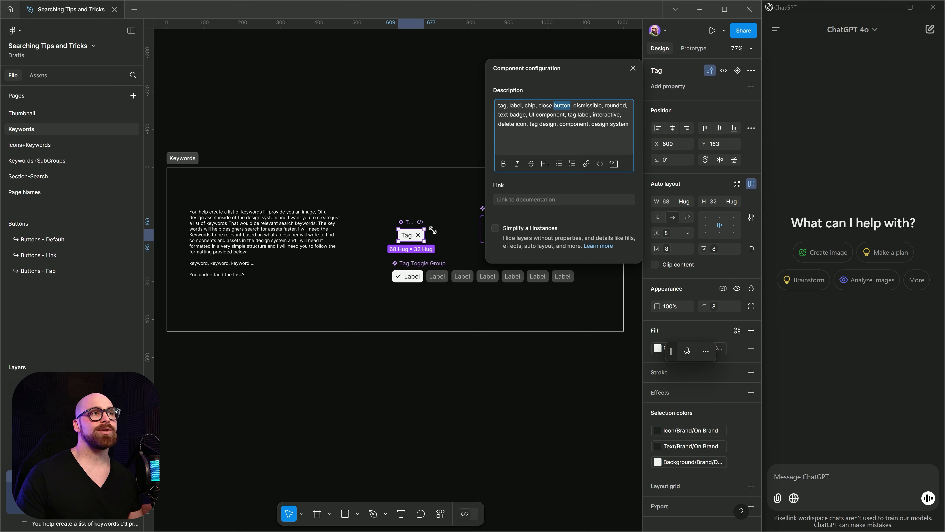
click(529, 107)
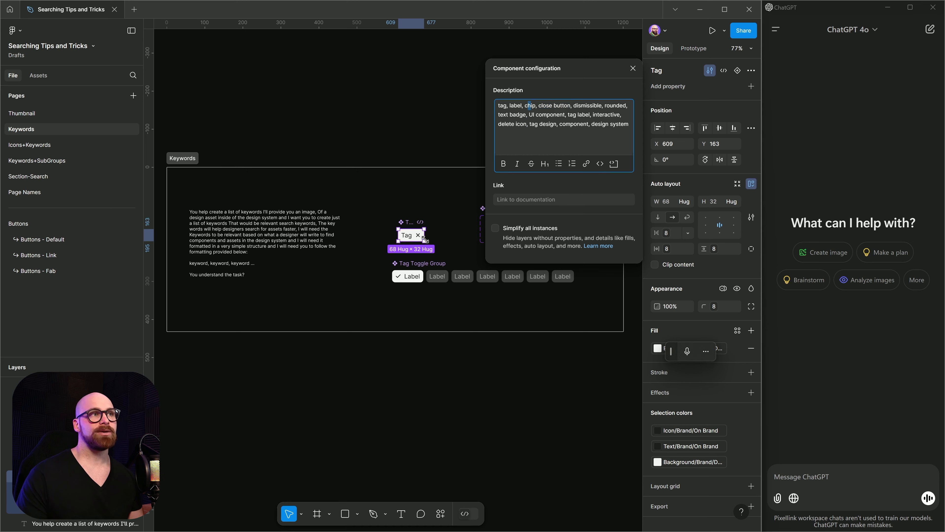
ctrl+scroll(407, 228, up, 5)
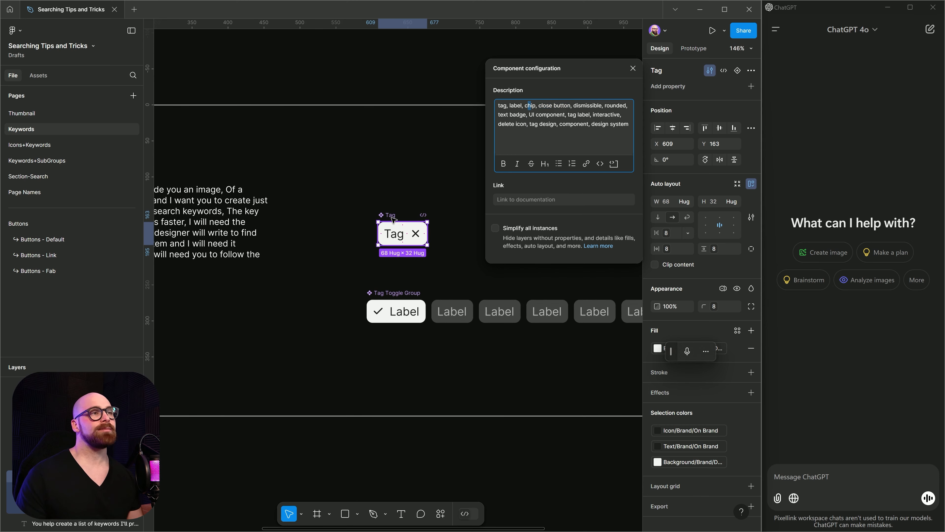
double_click(531, 105)
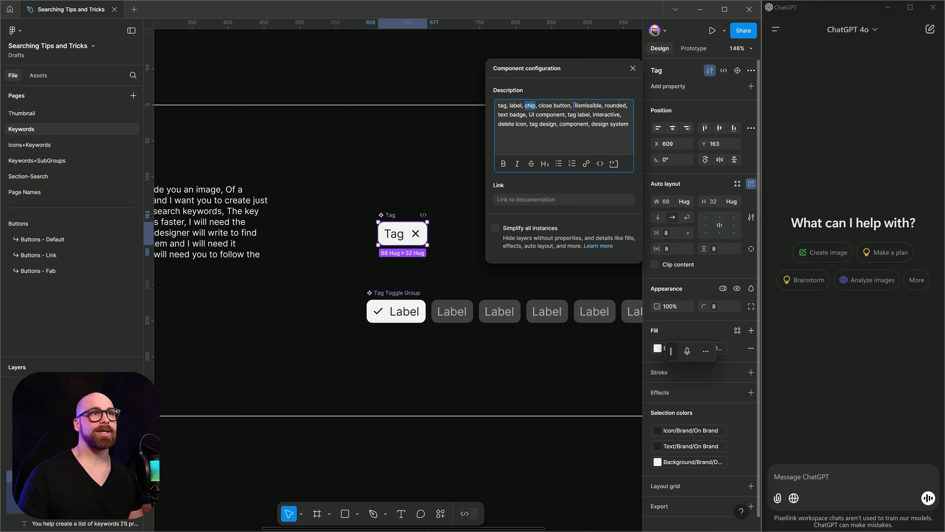
click(560, 139)
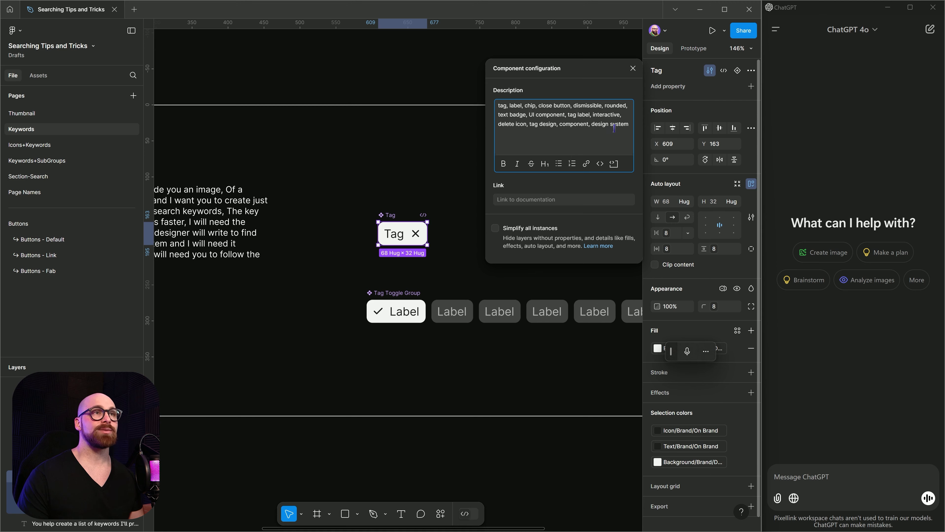
- Close the component configuration and read through the keyword prompt text on the Keywords page, including its comma-separated format line
scroll(296, 175, down, 2)
drag(296, 175, 390, 152)
click(361, 100)
scroll(360, 100, down, 1)
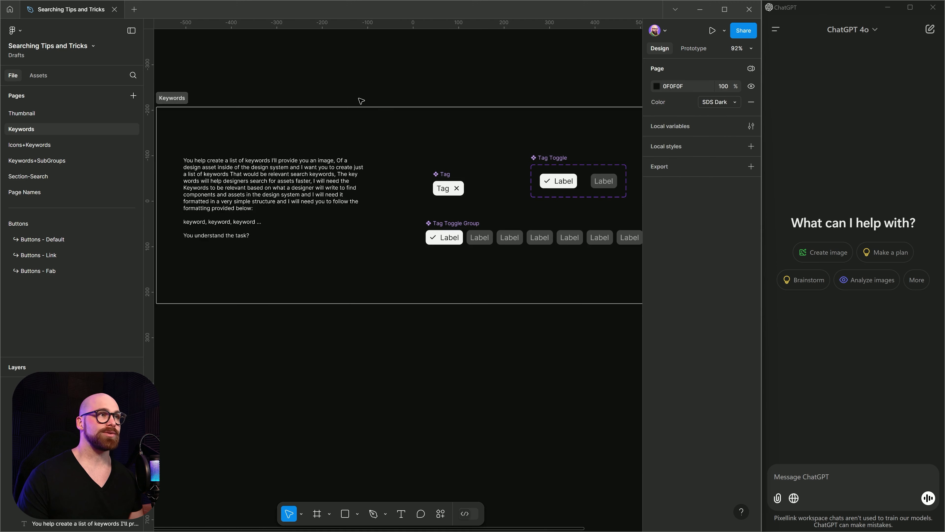
drag(361, 100, 384, 123)
double_click(327, 201)
scroll(283, 224, up, 3)
drag(283, 223, 316, 215)
drag(181, 253, 222, 252)
double_click(238, 254)
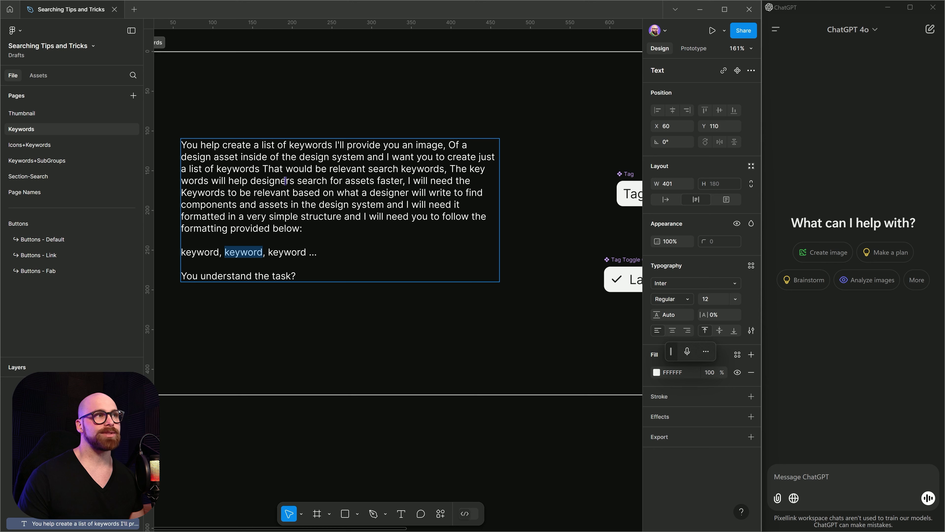
drag(250, 182, 390, 180)
click(396, 181)
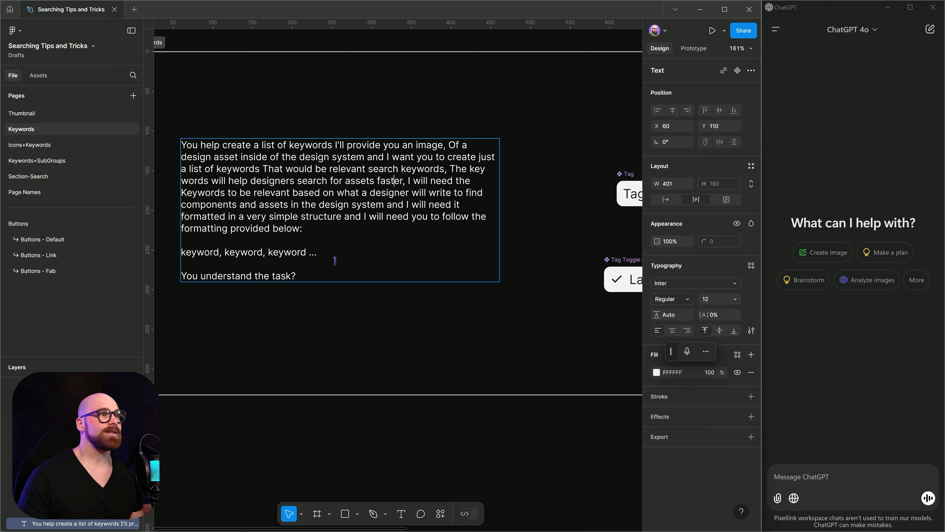
- Copy the entire keyword prompt text, switch to ChatGPT and send it as a message
drag(315, 275, 202, 84)
click(327, 237)
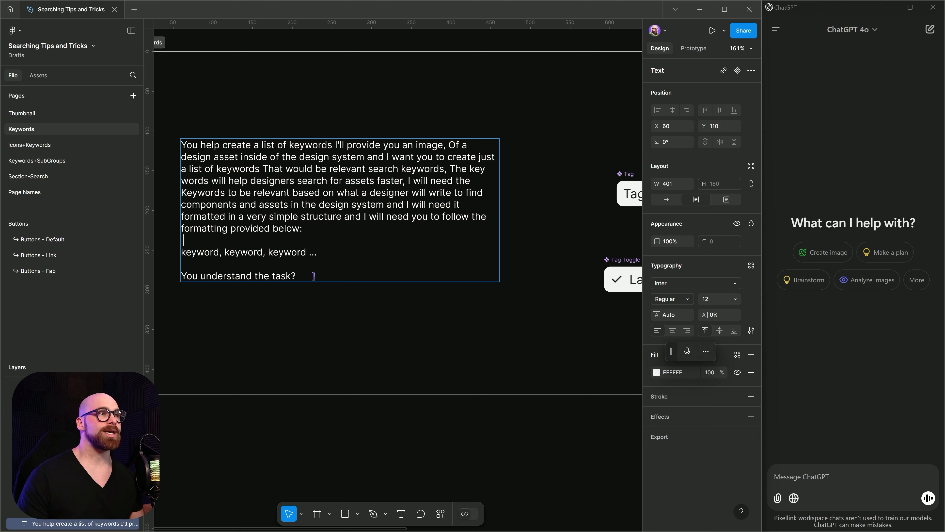
drag(313, 276, 159, 130)
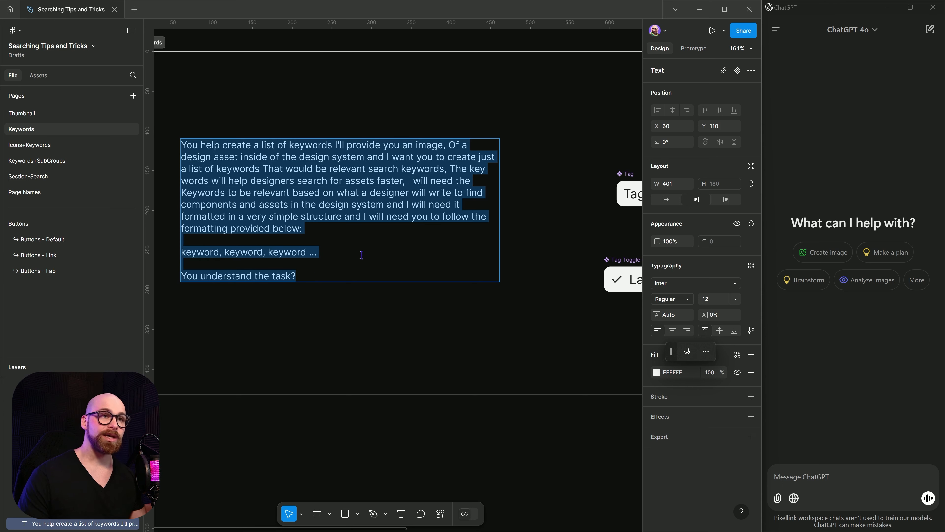
key(ctrl+c)
click(796, 472)
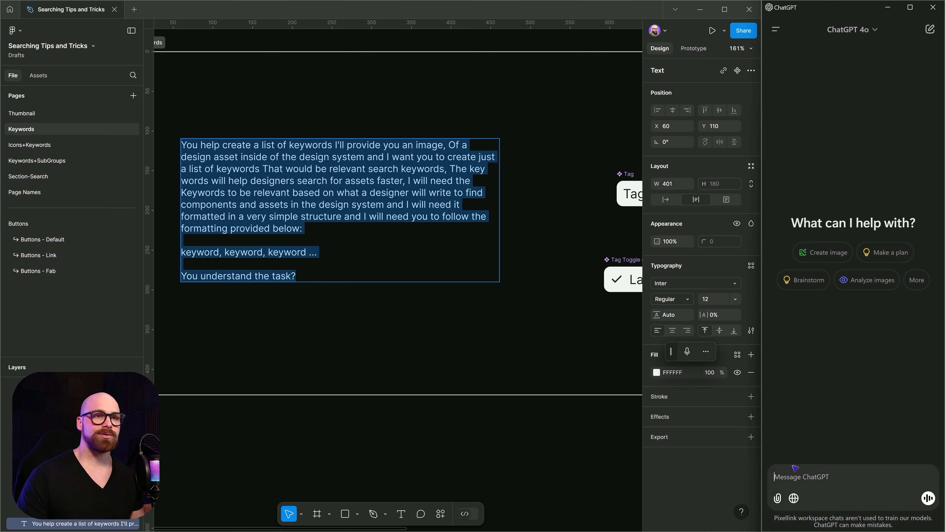
key(ctrl+v)
drag(604, 216, 418, 249)
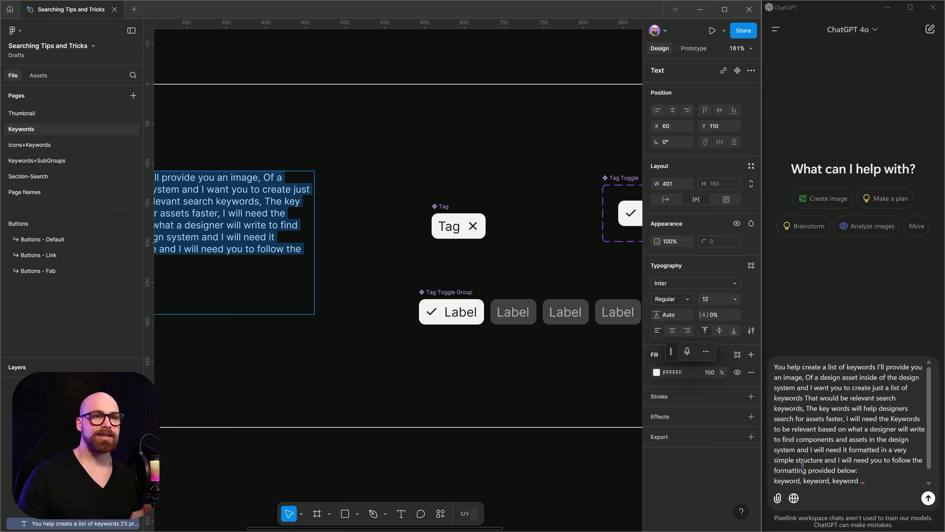
drag(272, 233, 529, 184)
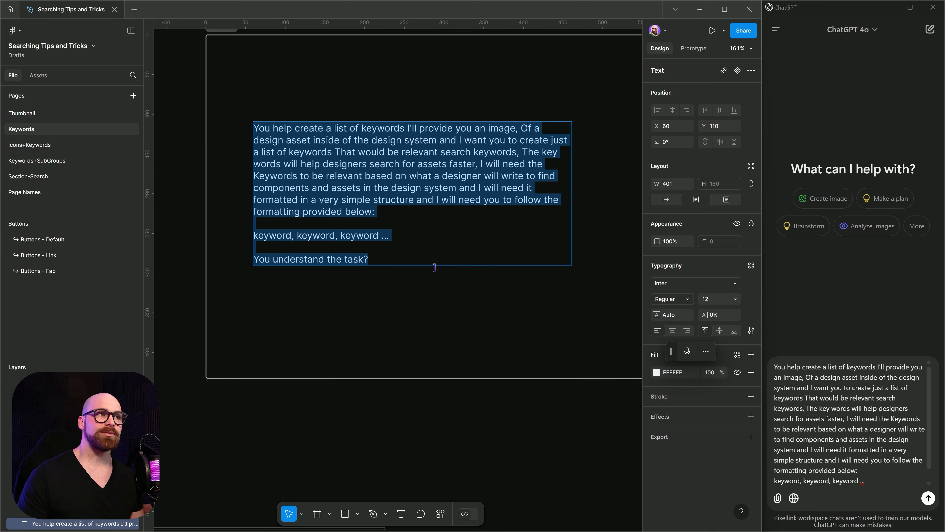
drag(435, 268, 347, 327)
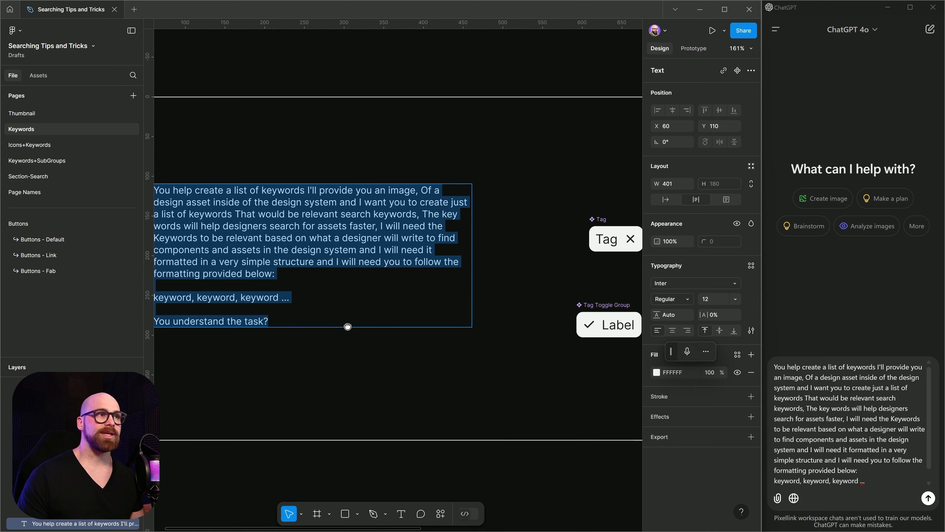
click(928, 498)
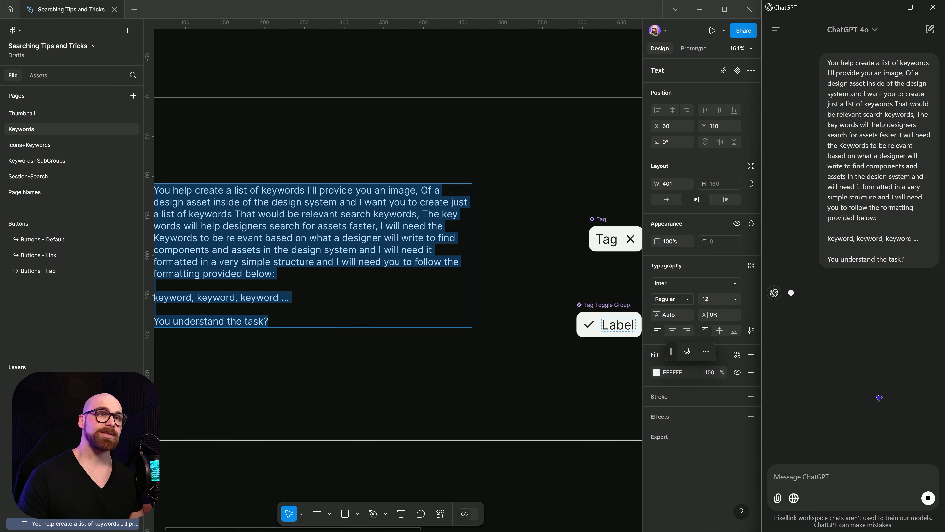
- Capture a screenshot of the Tag component, send it to ChatGPT and copy the keyword list from the reply
drag(572, 163, 350, 171)
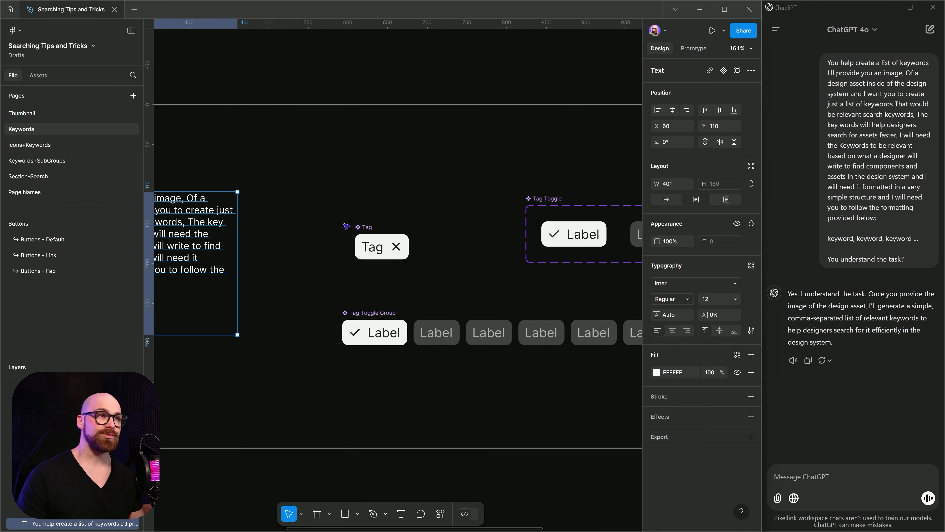
key(super+shift+s)
drag(337, 215, 427, 278)
click(831, 478)
key(ctrl+v)
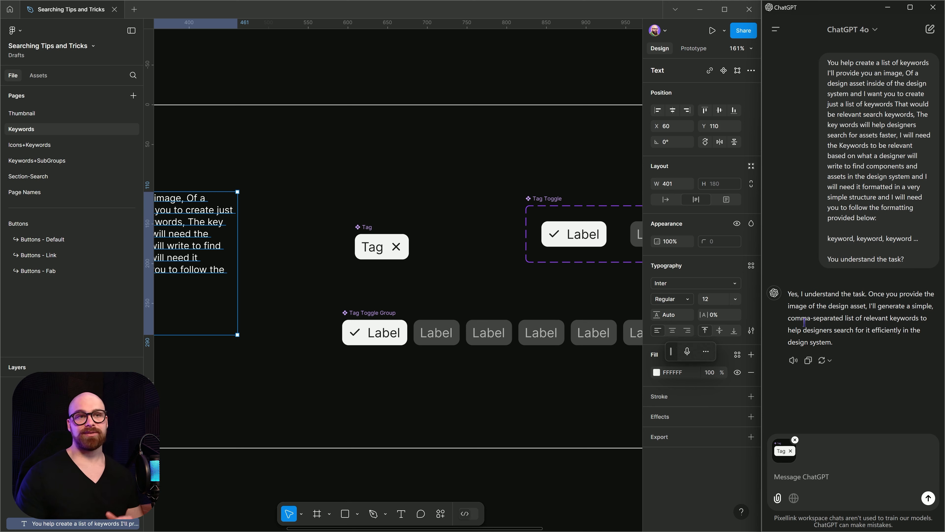
key(shift+Return)
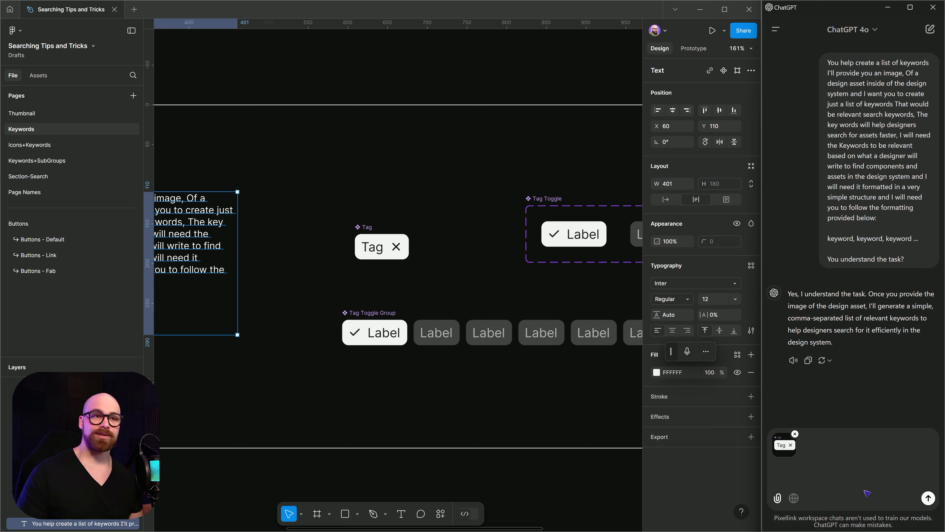
click(928, 497)
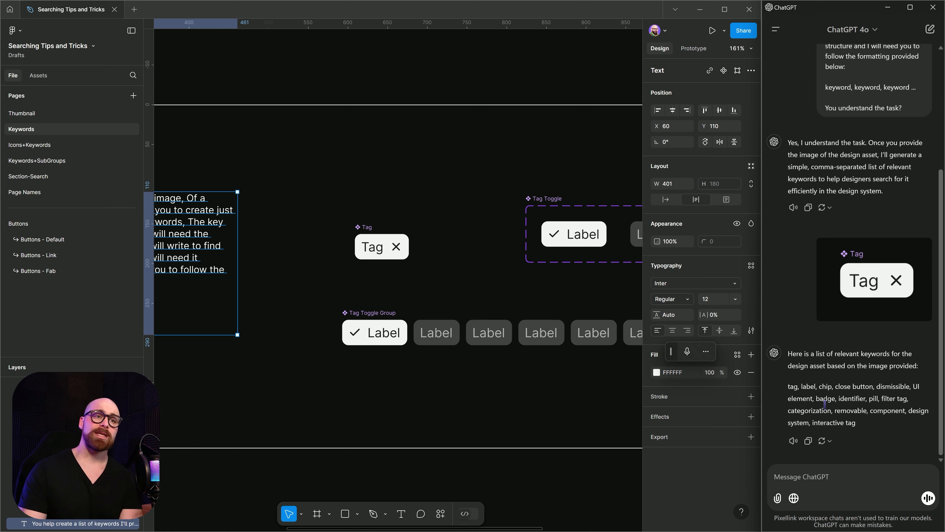
click(808, 440)
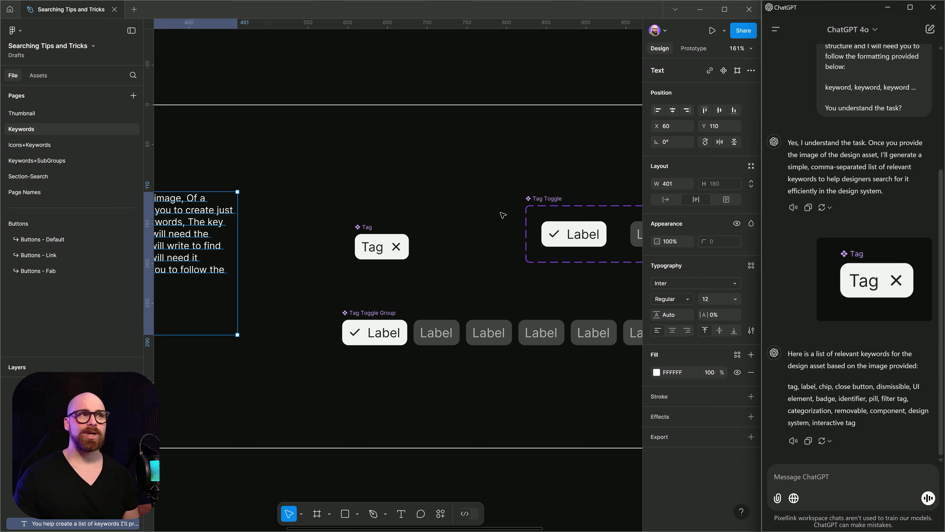
- Switch back to Figma and draw a portrait frame of about 912 × 1454 beside the Keywords section
scroll(497, 212, down, 2)
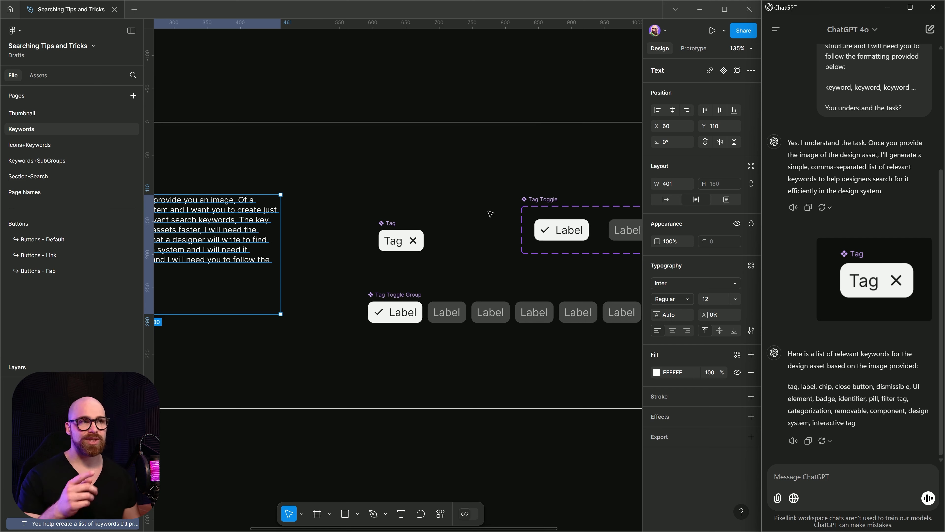
scroll(314, 234, down, 2)
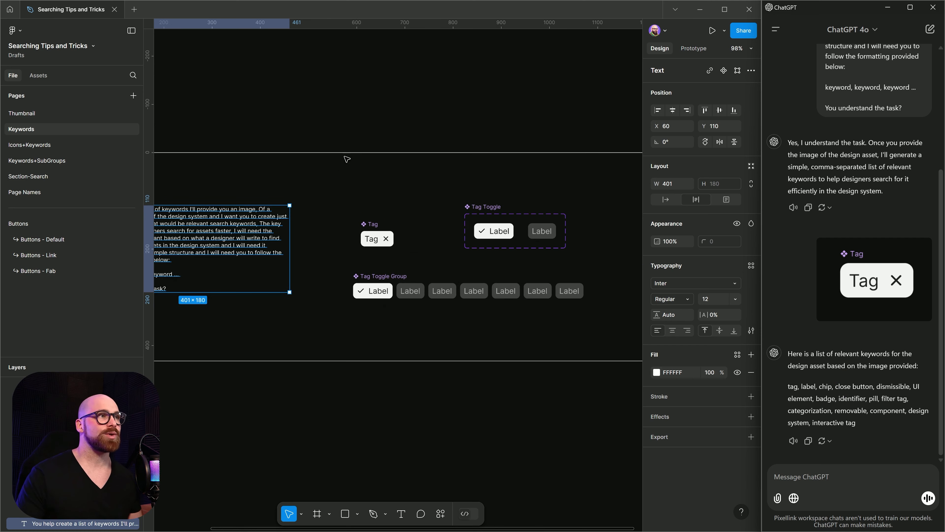
click(362, 85)
scroll(412, 237, down, 5)
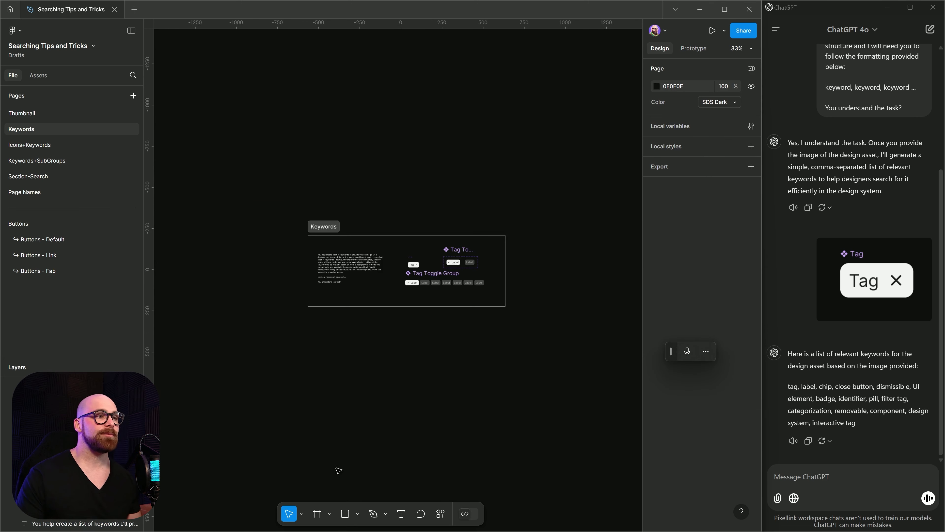
key(f)
scroll(429, 269, left, 5)
drag(278, 127, 429, 366)
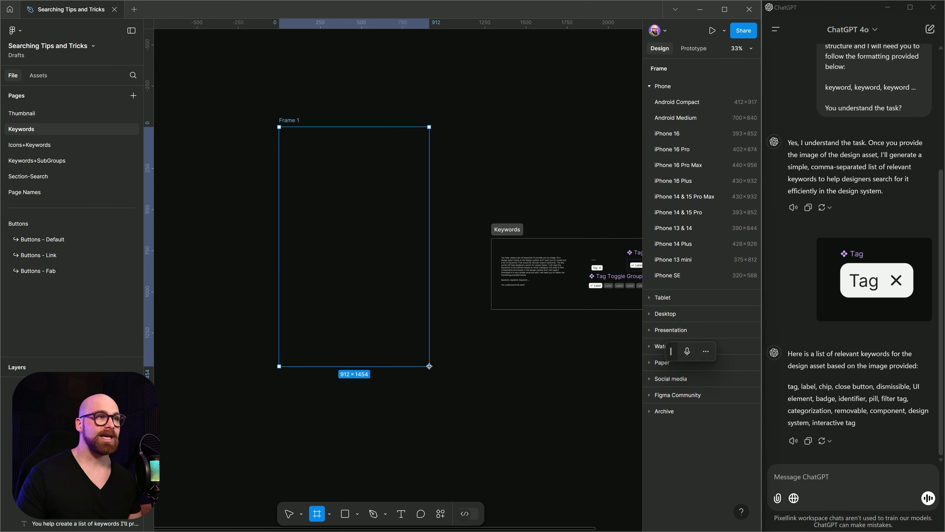
- Fill the portrait frame with a two-by-two grid of grey rectangles, and delete the whole frame
click(346, 513)
mouse_move(231, 180)
mouse_down()
mouse_move(263, 215)
mouse_move(311, 224)
mouse_move(314, 197)
mouse_move(375, 195)
mouse_move(375, 265)
mouse_move(320, 269)
mouse_up()
click(323, 225)
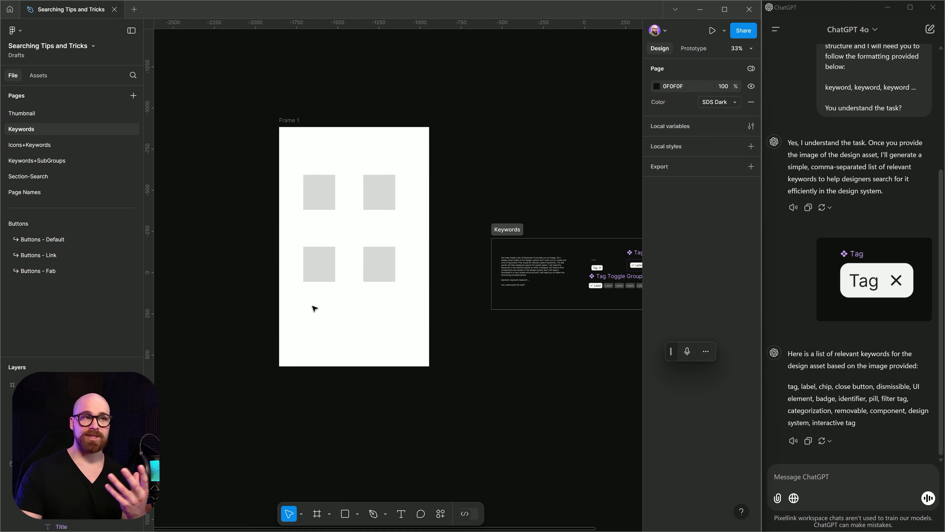
click(284, 120)
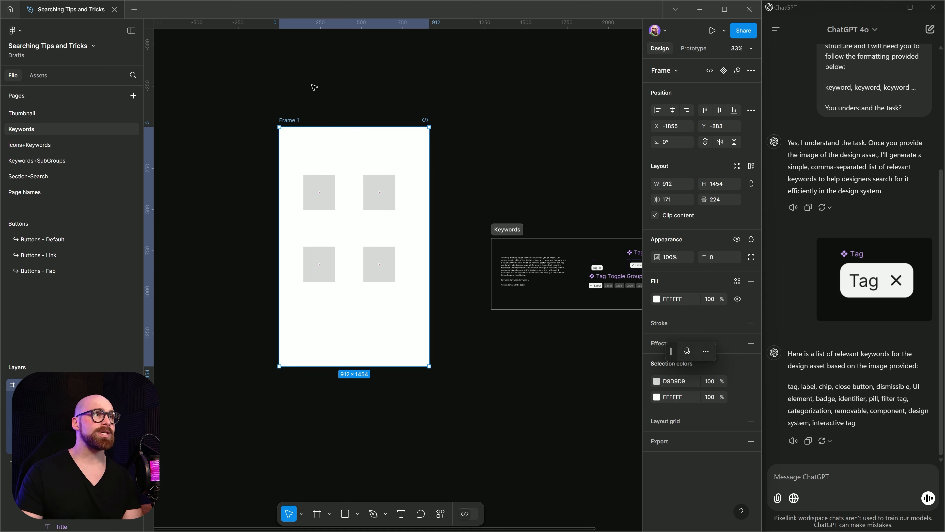
key(Delete)
- Replace the Tag component's description with the copied ChatGPT reply
scroll(546, 359, right, 5)
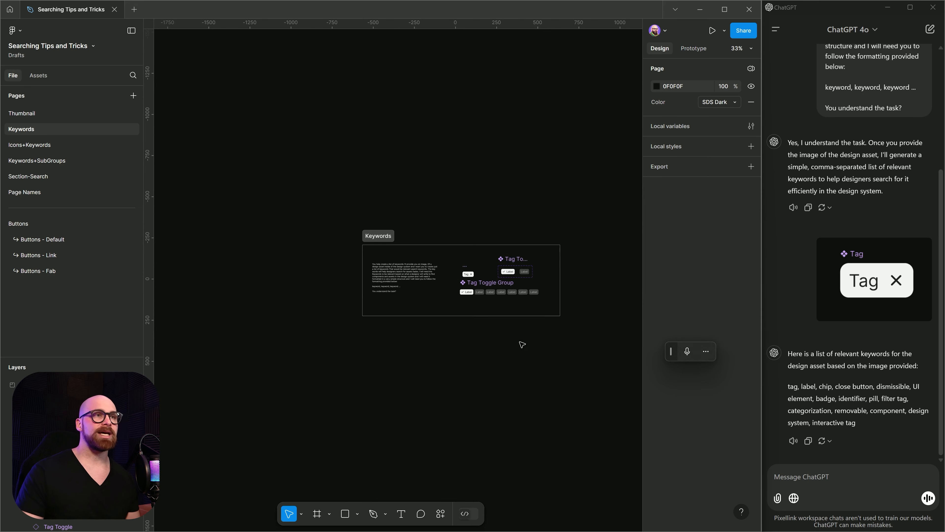
scroll(529, 309, up, 5)
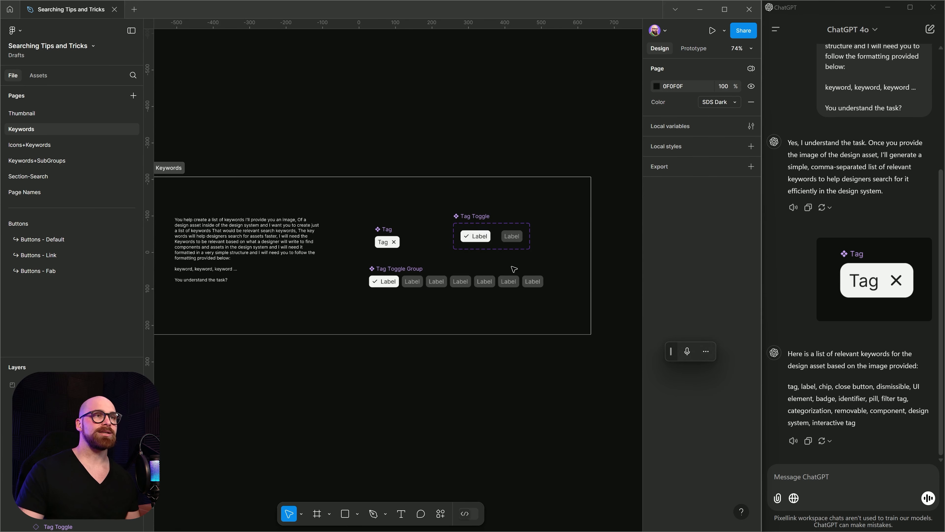
click(388, 238)
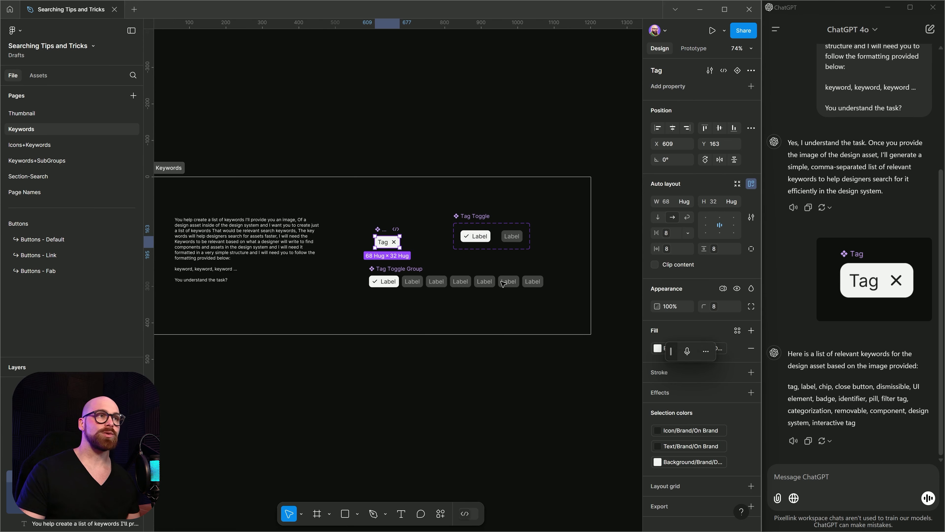
click(709, 69)
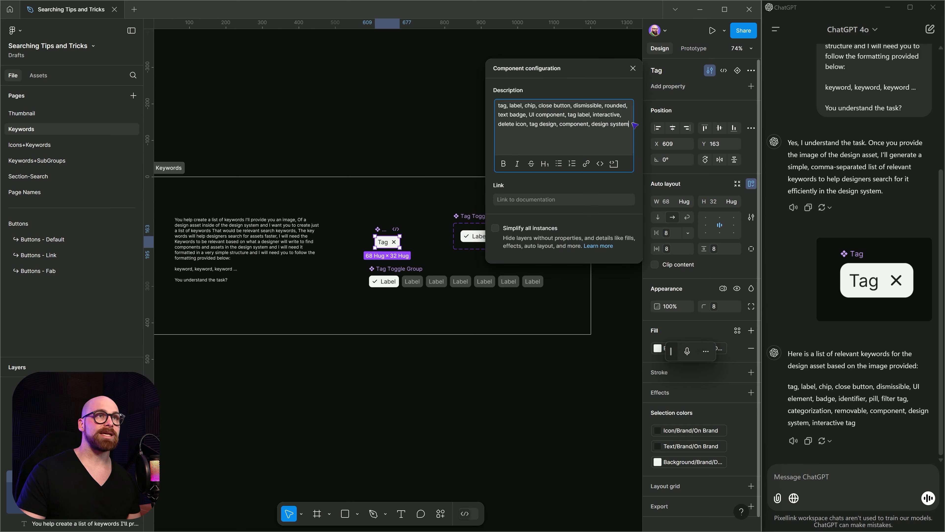
key(ctrl+a)
text(Here is a list of relevant keywords for the design asset based on the image provided:  tag, label, chip, close button, dismissible, UI element, badge, identifier, pill, filter tag, categorization, removable, component, design system, interactive tag)
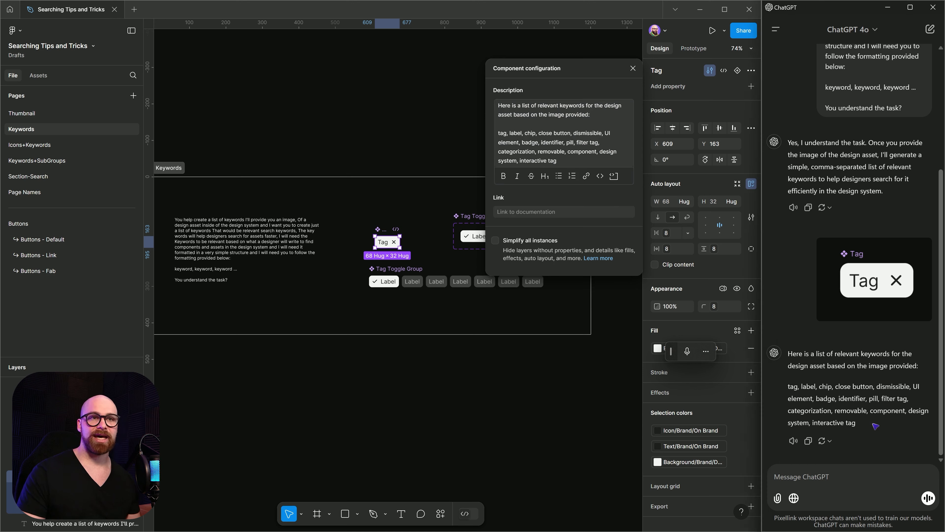
- Select only the keyword list in the ChatGPT reply, select the whole Tag description, and close the component configuration
drag(876, 425, 785, 351)
click(855, 435)
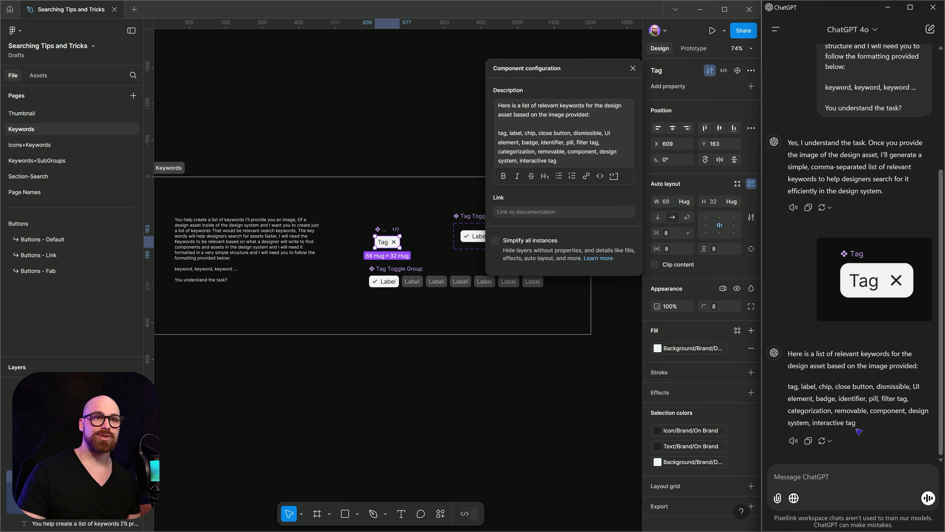
drag(851, 426, 801, 391)
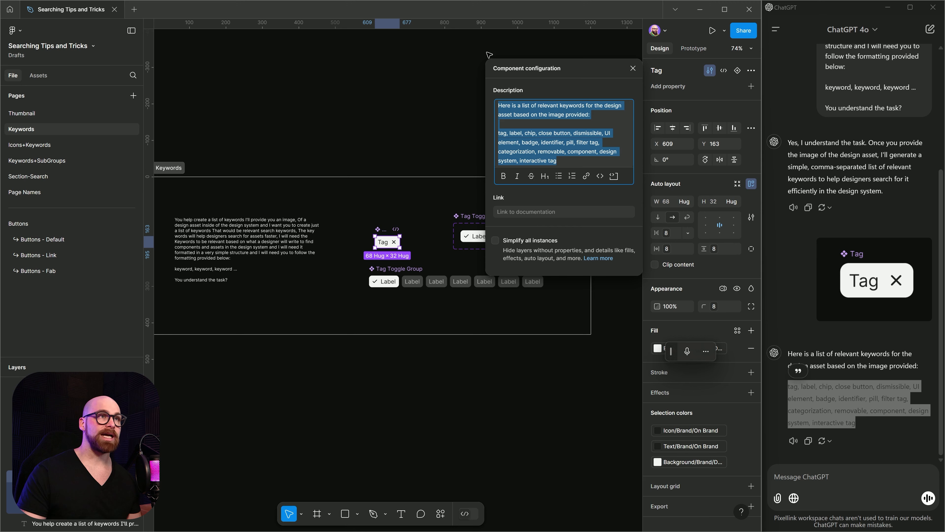
click(417, 119)
- Open the component configuration of the Tag Toggle's Selected variant to view its description field
click(470, 216)
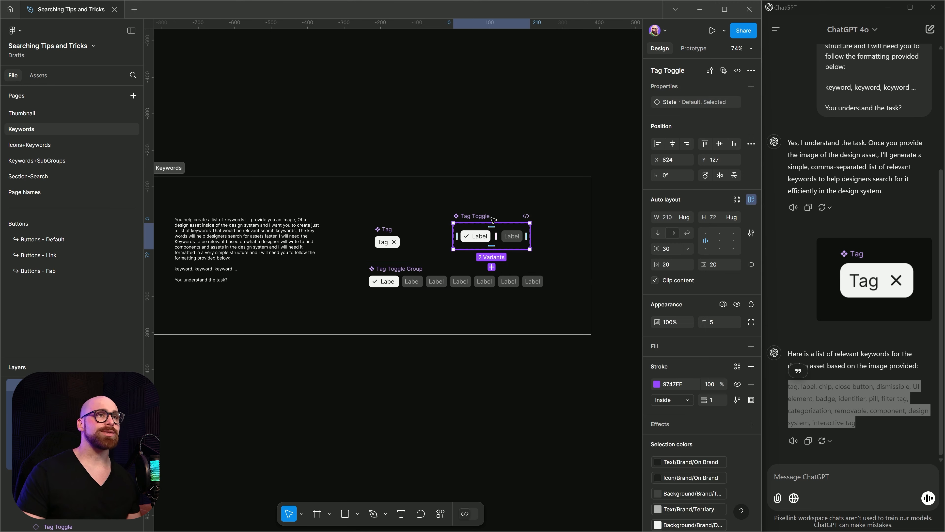
scroll(500, 216, up, 5)
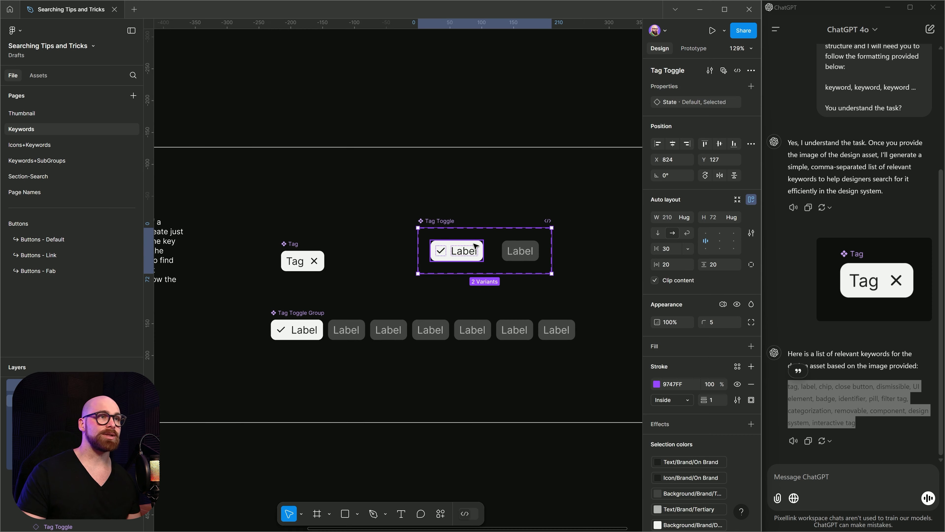
click(457, 250)
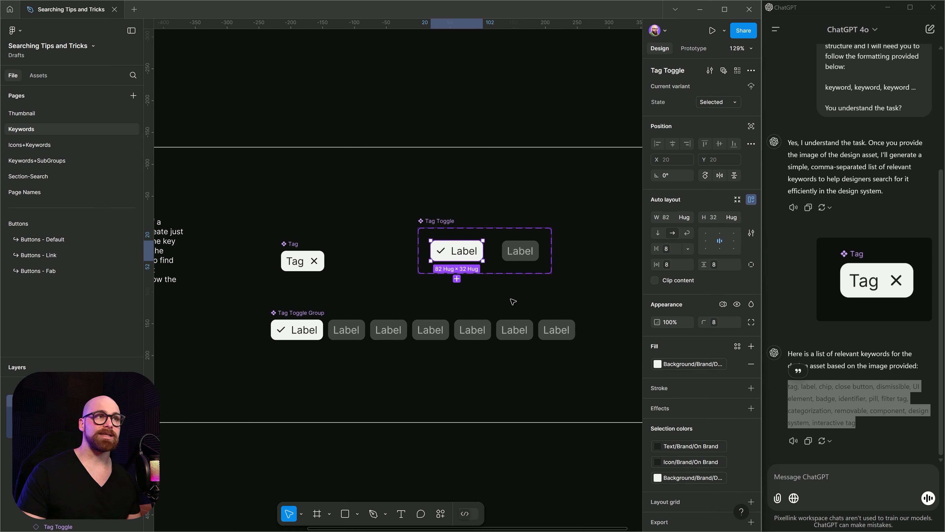
click(710, 70)
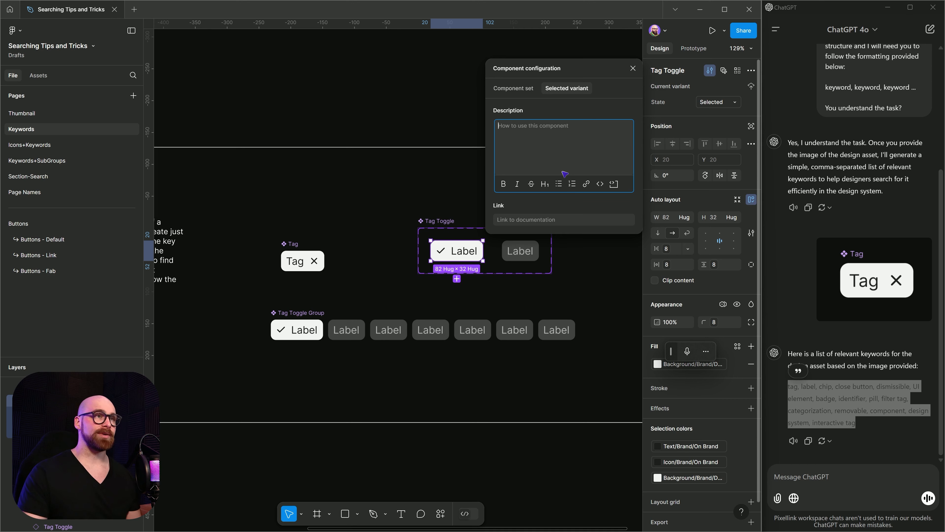
- Move the Tag Toggle component set closer to the Tag component, to X 785, Y 143
click(434, 221)
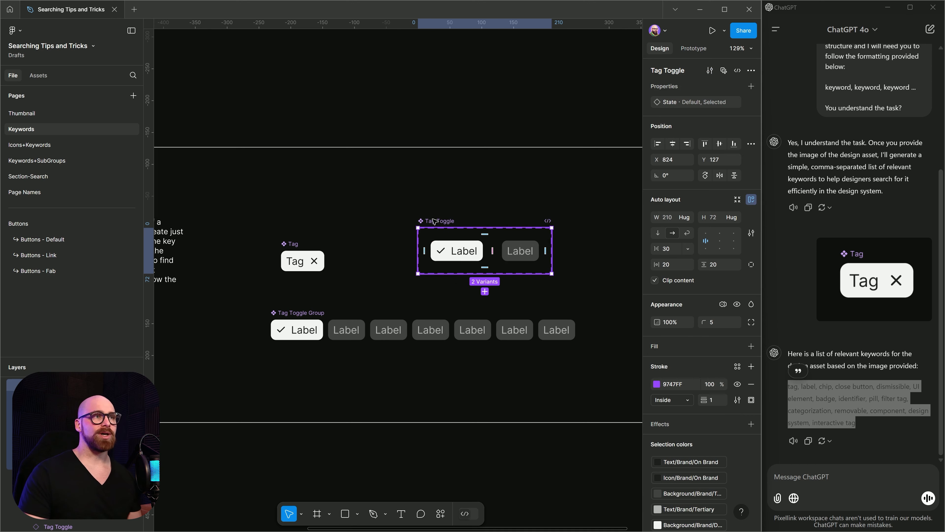
drag(440, 222, 415, 233)
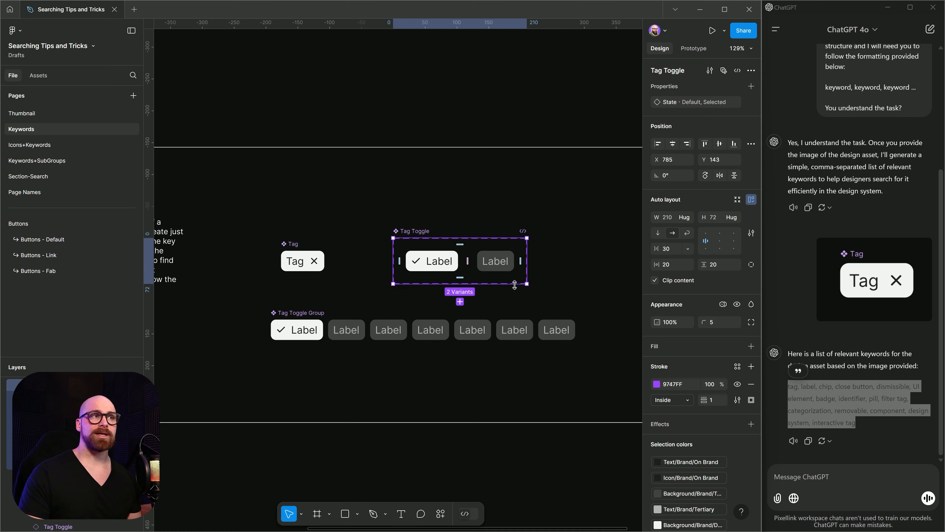
- Inspect the description in the Tag Toggle component set's configuration and close it
click(446, 261)
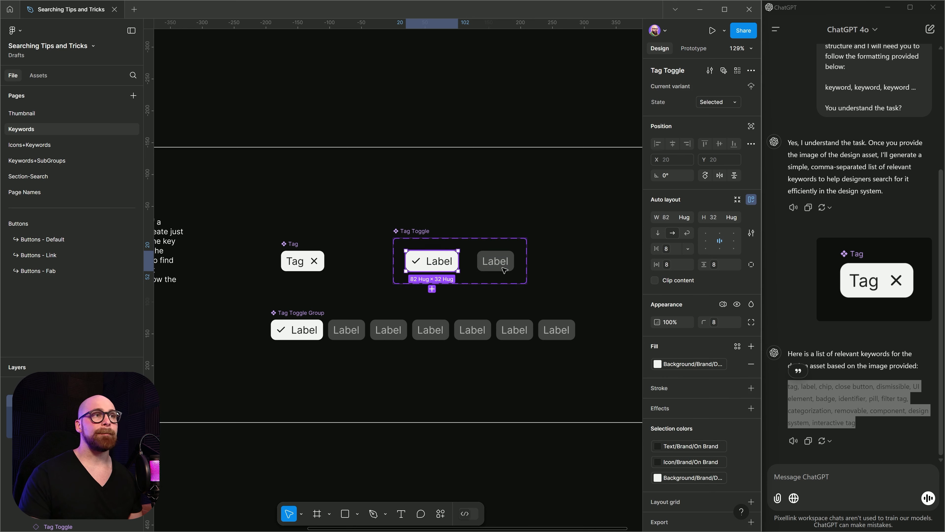
double_click(415, 230)
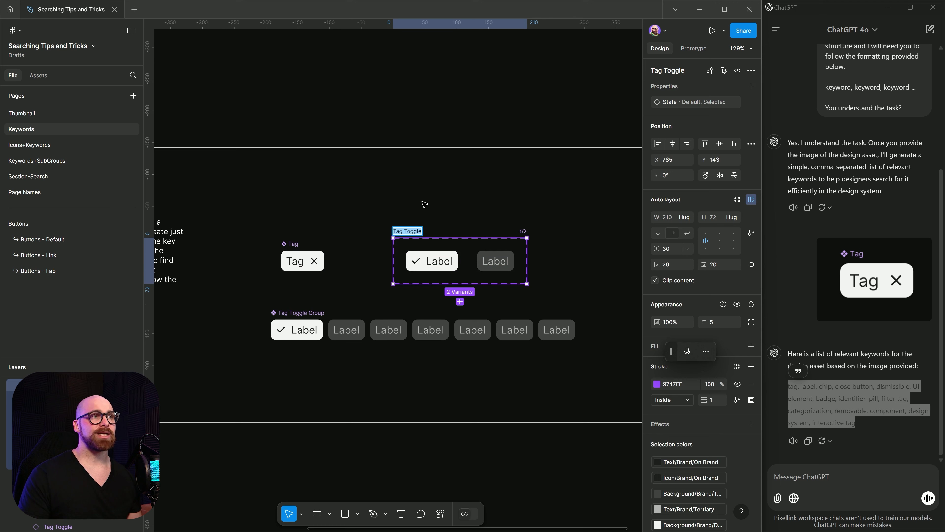
click(366, 223)
click(409, 233)
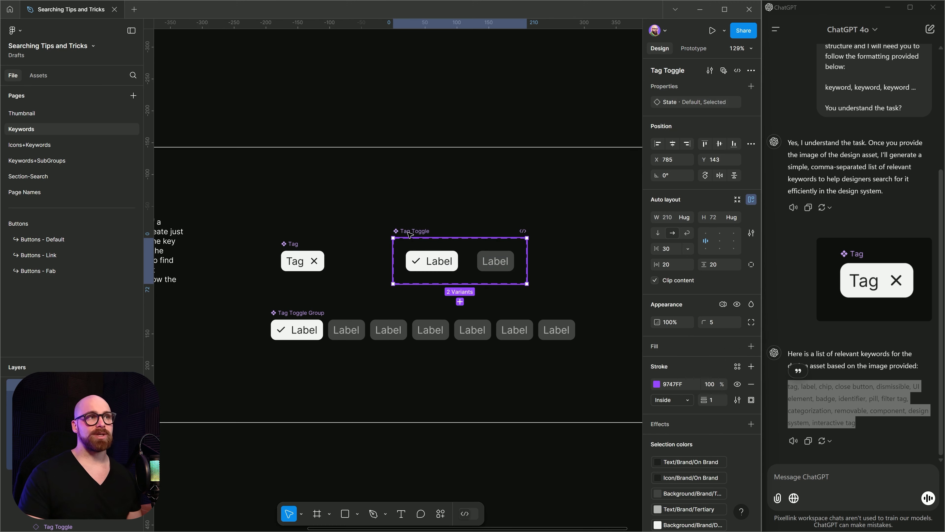
click(708, 71)
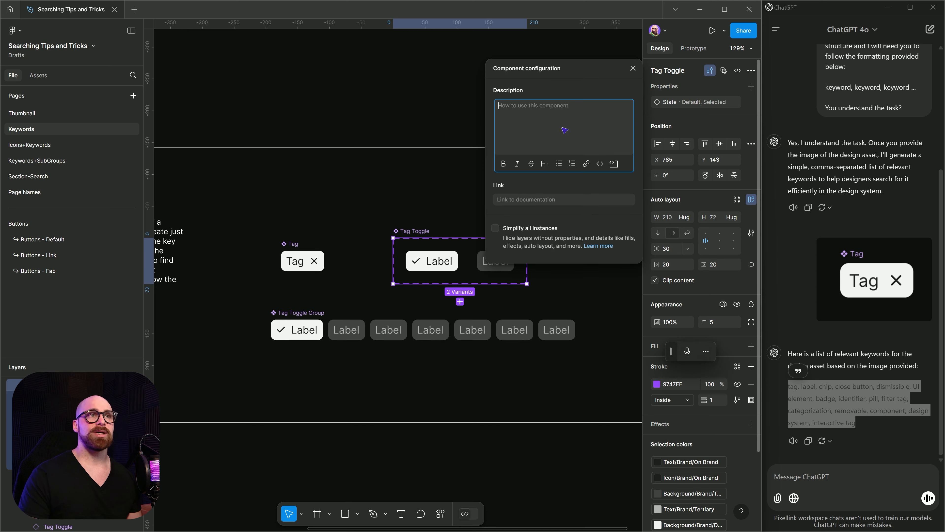
click(435, 118)
scroll(440, 111, down, 5)
drag(441, 110, 452, 145)
scroll(451, 144, down, 1)
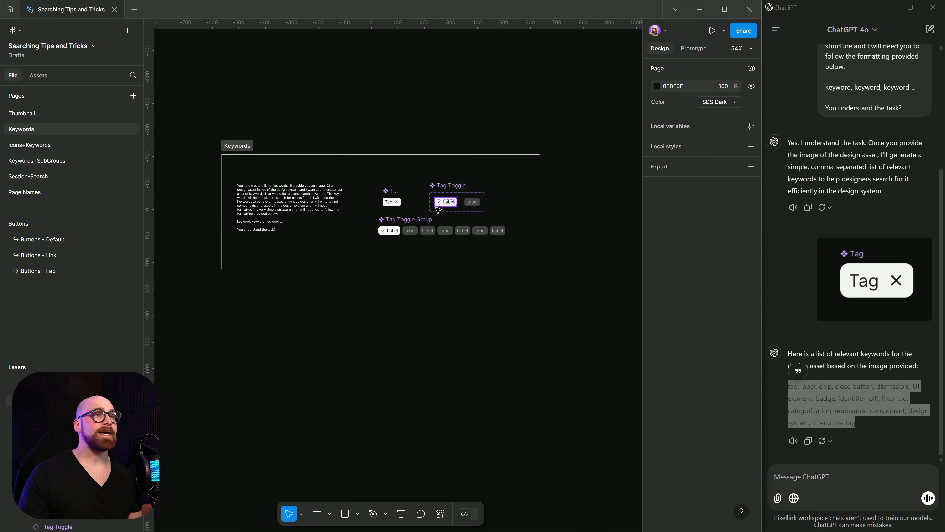
- Examine the Tag Toggle Group, one of its nested toggle instances and the Tag component by selecting each
scroll(428, 210, up, 4)
click(400, 246)
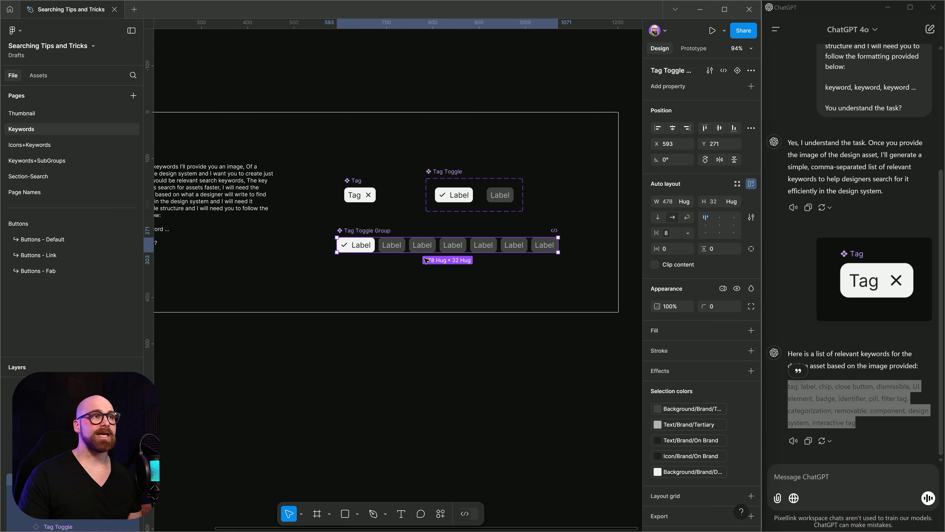
click(400, 246)
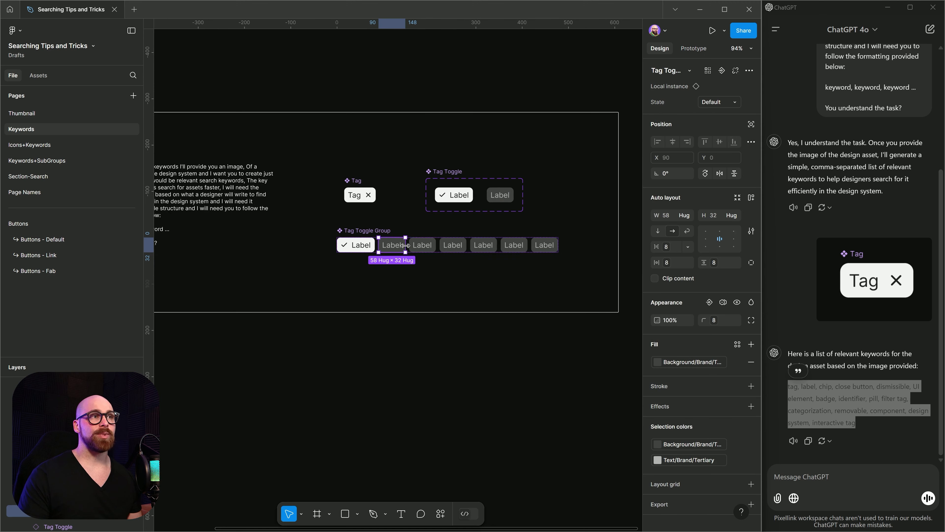
click(432, 225)
click(384, 231)
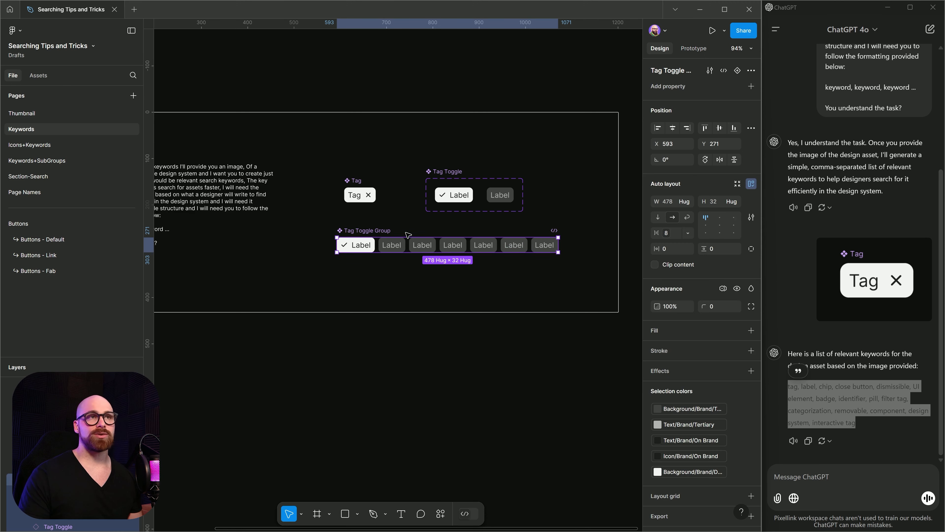
click(359, 194)
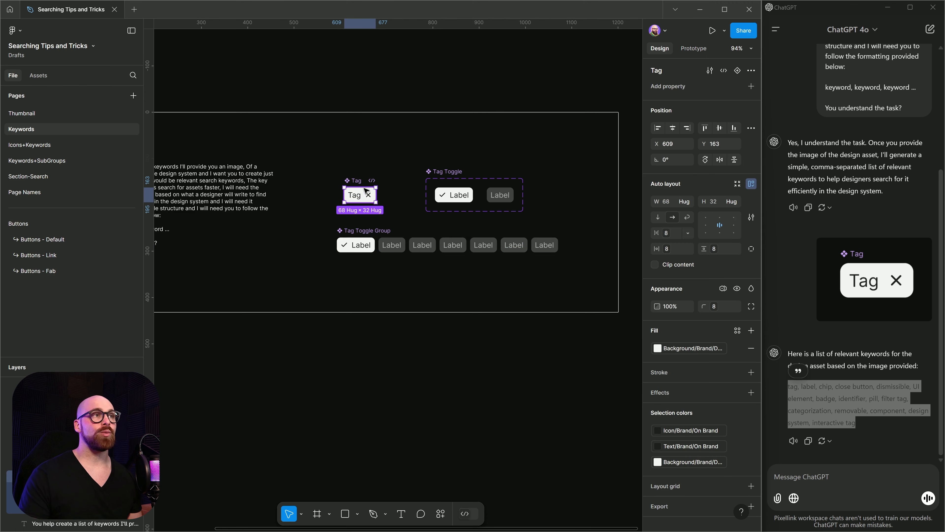
- Read the keyword description in the Tag Toggle Group's component configuration and close it
click(349, 241)
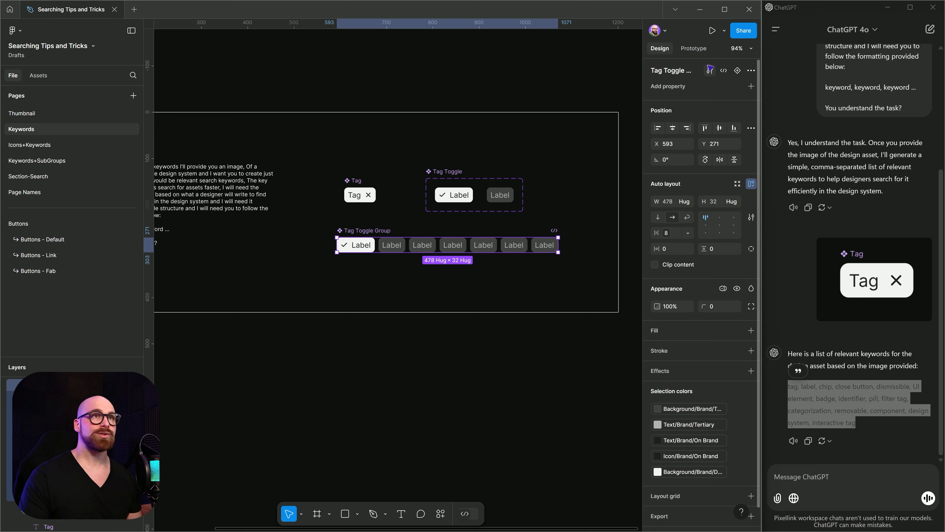
click(710, 71)
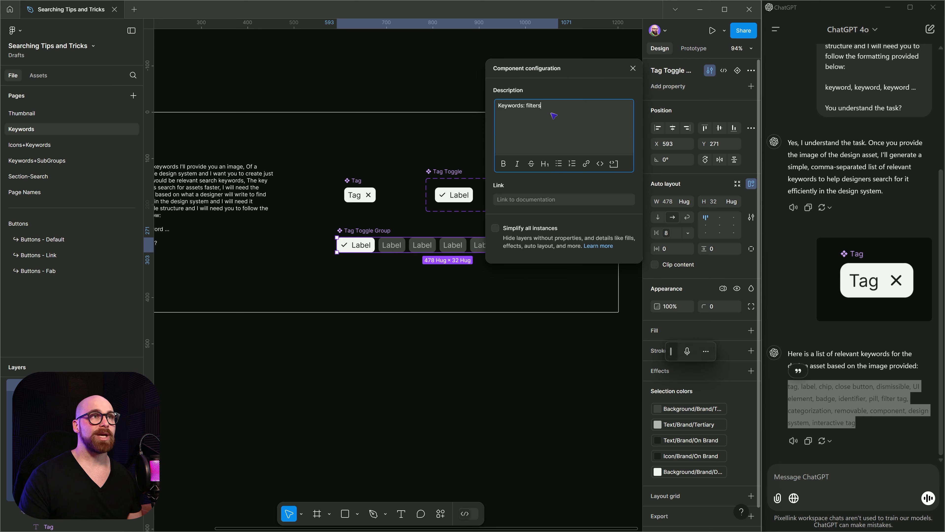
drag(550, 109, 491, 112)
click(453, 85)
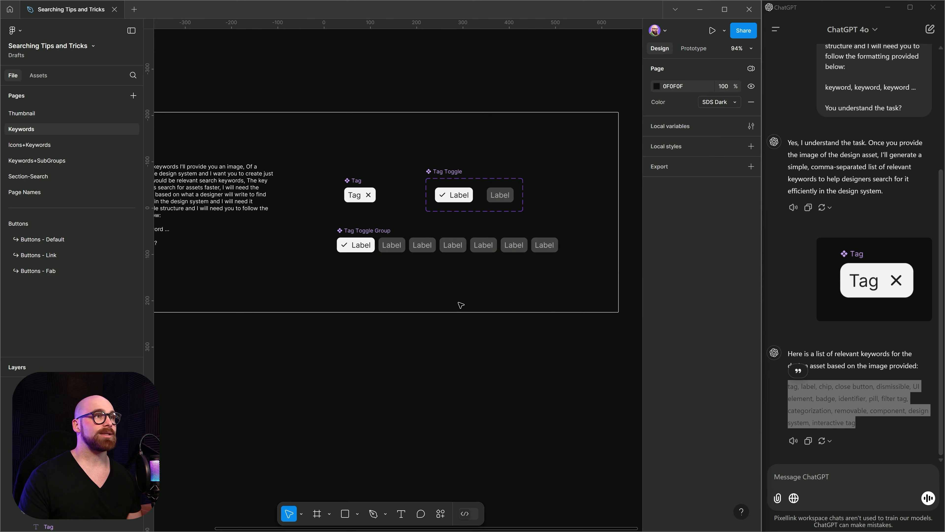
- Move the Tag component to X 623, Y 163 and clear the selection
drag(357, 181, 353, 169)
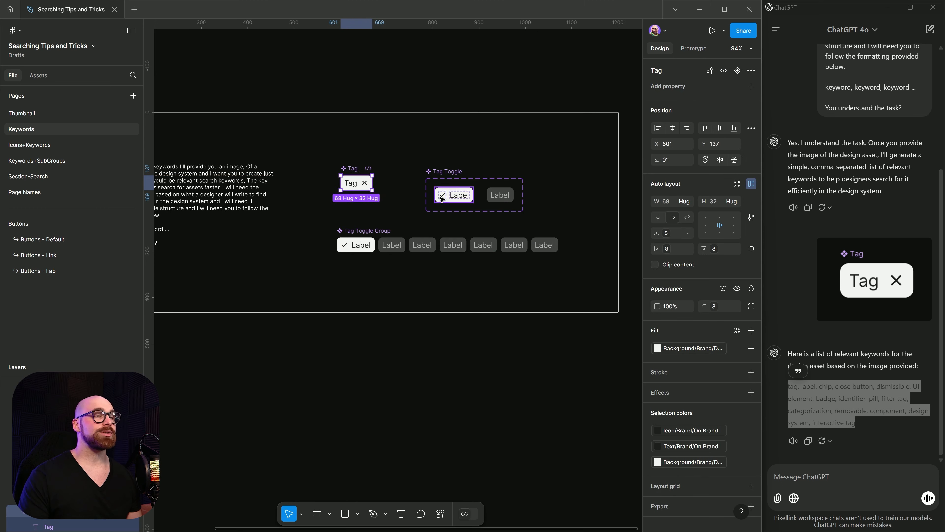
drag(352, 169, 363, 181)
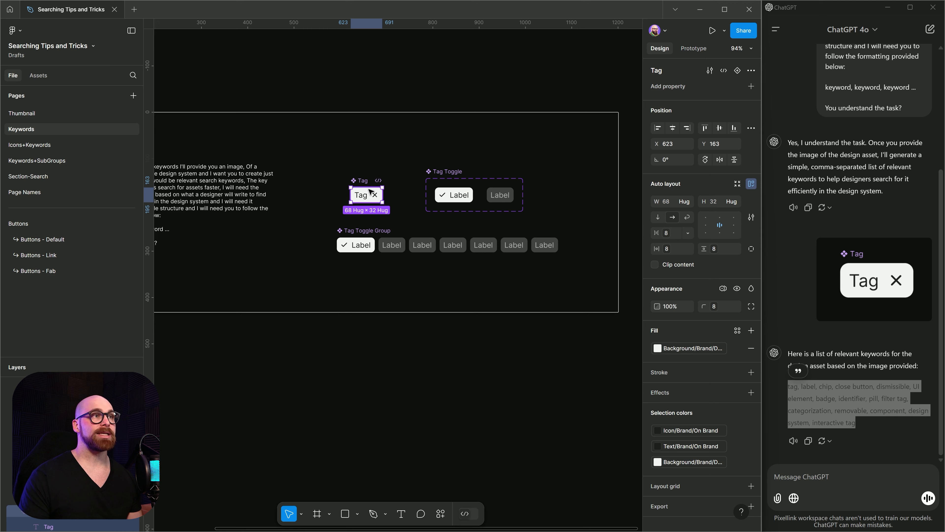
click(467, 198)
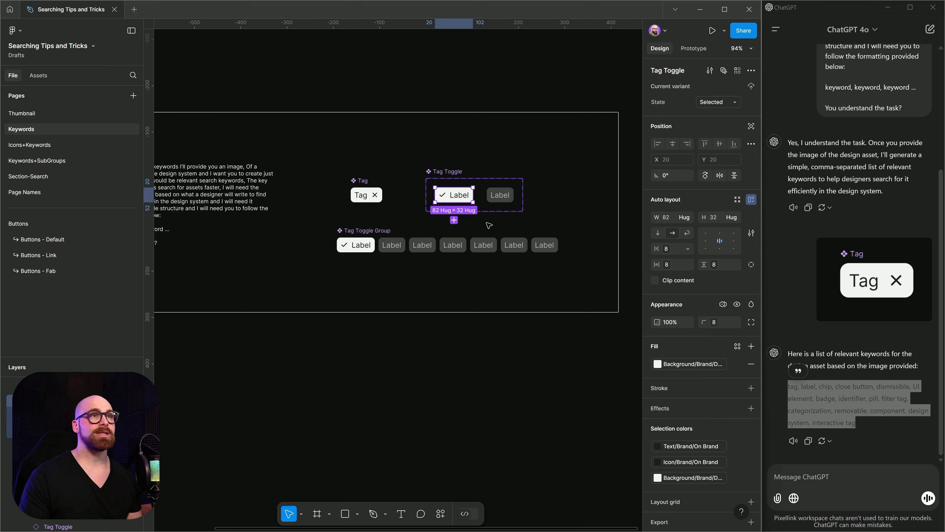
right_click(437, 192)
click(417, 155)
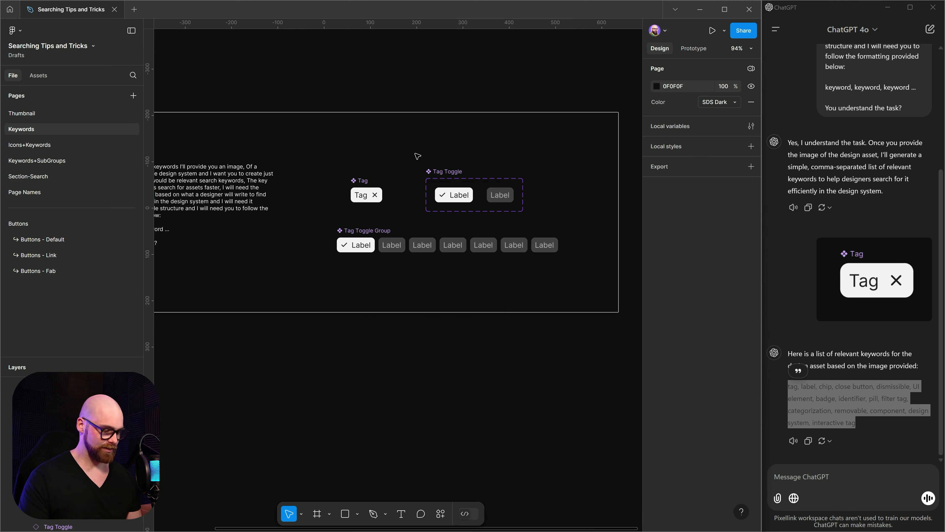
- Capture a screenshot of the Tag Toggle component set and send it to ChatGPT
key(super+shift+s)
drag(412, 155, 539, 226)
click(815, 477)
key(ctrl+v)
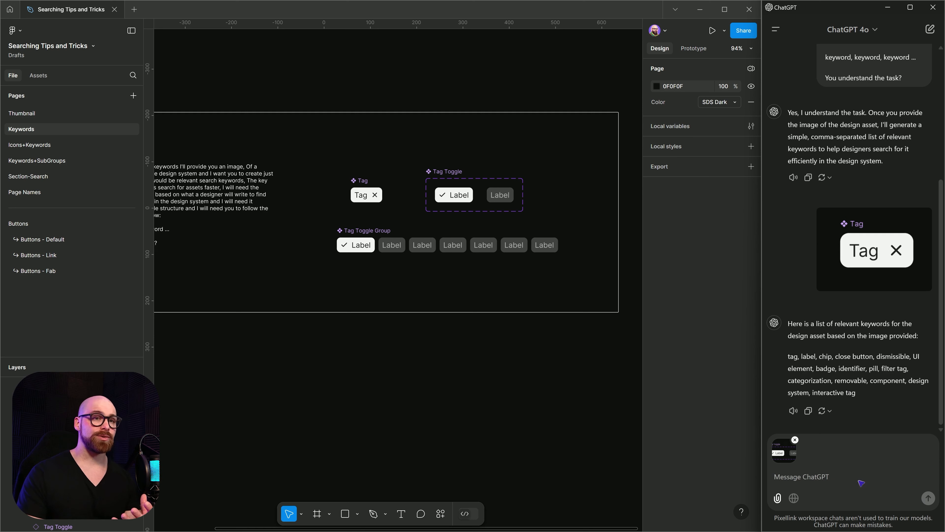
key(Return)
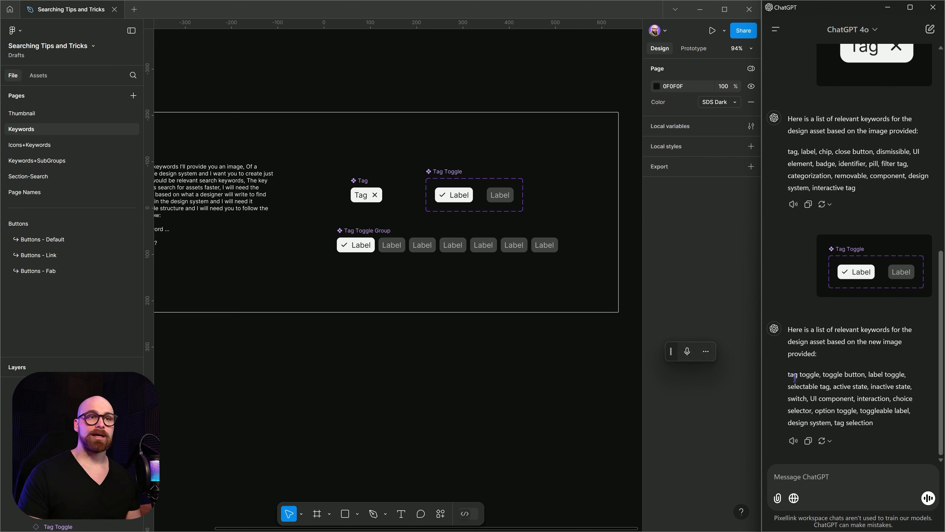
- Copy the generated tag toggle keywords from ChatGPT and paste them into the Tag Toggle component set's description
mouse_move(788, 374)
mouse_down()
mouse_move(872, 423)
mouse_move(774, 373)
mouse_move(788, 376)
mouse_up()
key(ctrl+c)
click(872, 425)
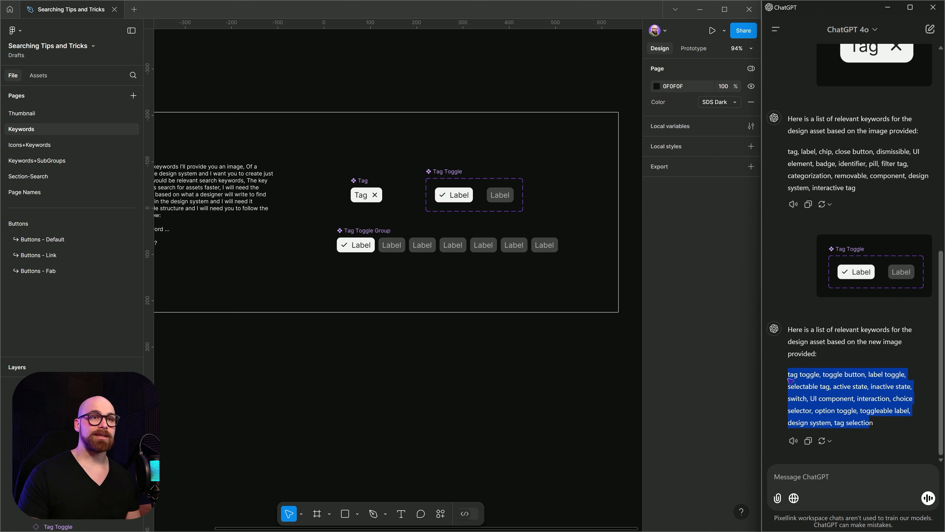
click(443, 172)
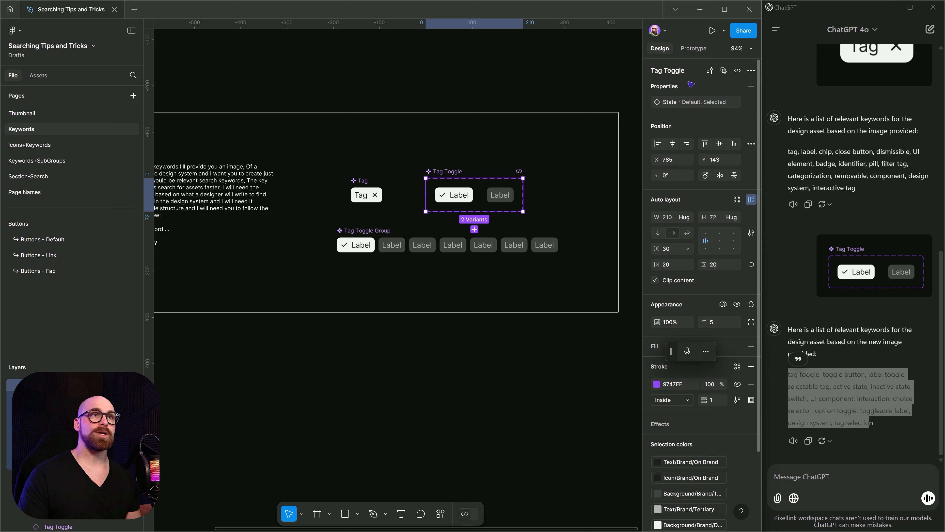
click(709, 70)
key(ctrl+v)
click(433, 120)
- Read the component documentation of a toggle instance inside the Tag Toggle Group and compare the nested instances with the parent component
click(392, 242)
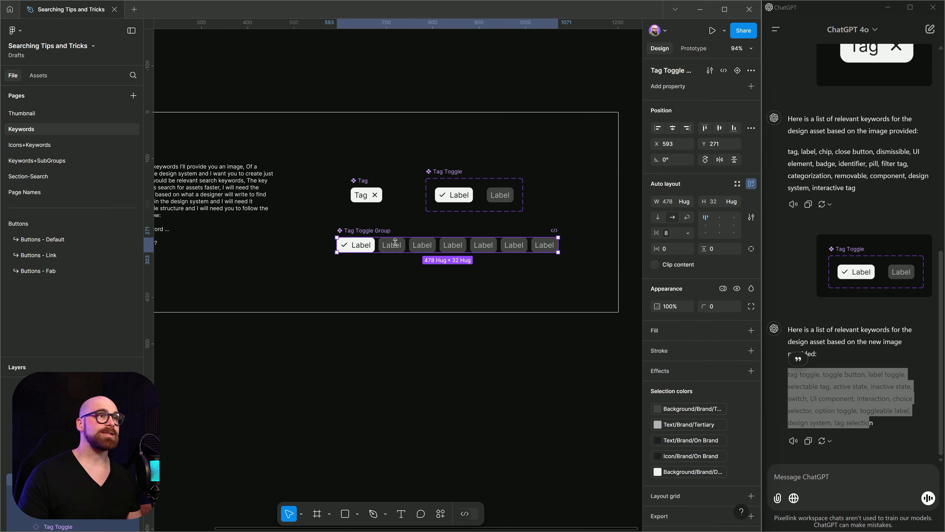
scroll(397, 244, up, 5)
double_click(398, 246)
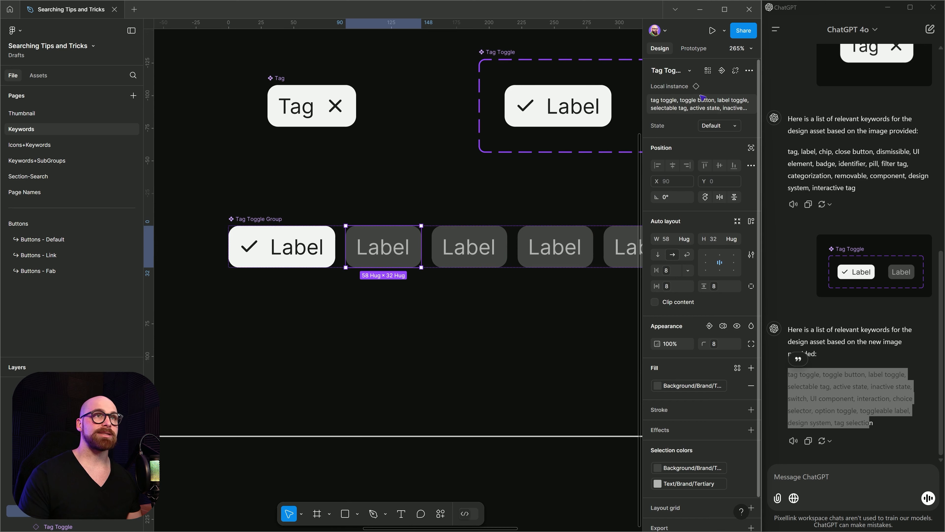
click(694, 108)
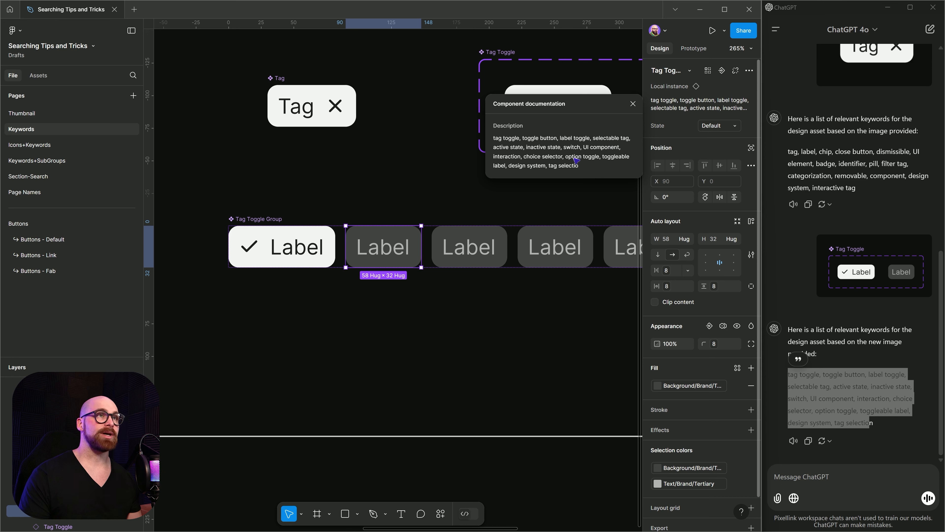
click(246, 243)
click(252, 221)
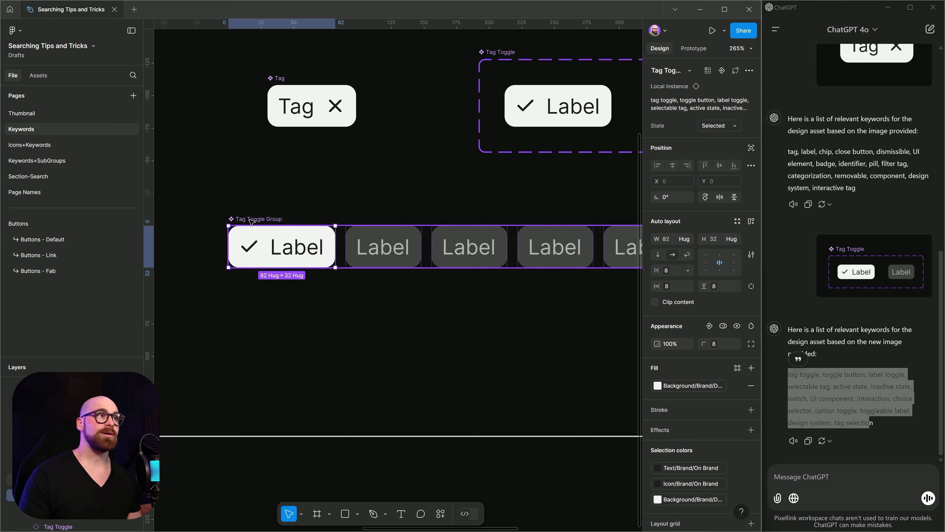
click(387, 248)
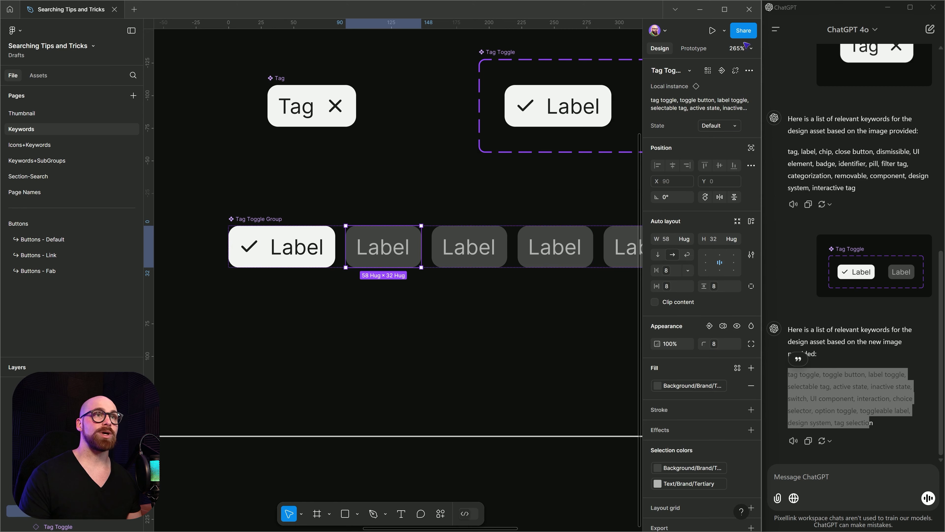
click(242, 220)
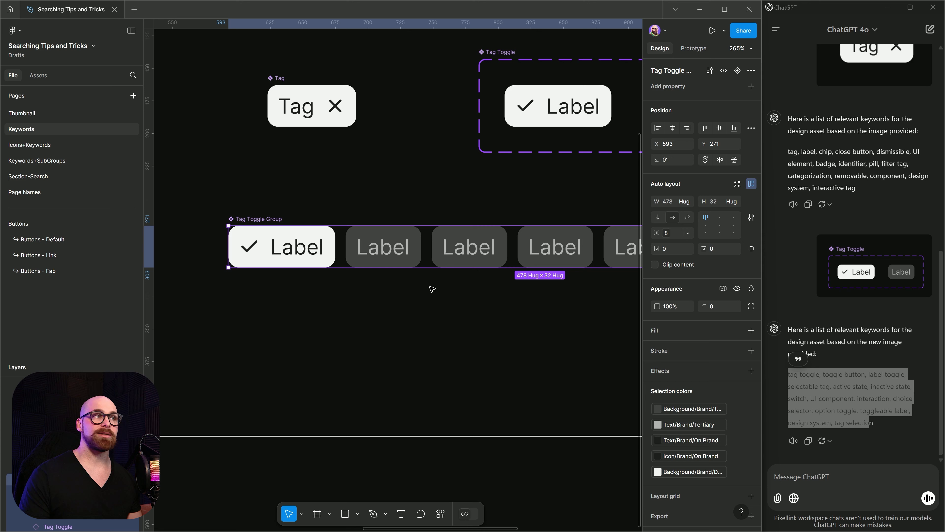
- Add the copied keywords below "Keywords: filters" in the Tag Toggle Group's description, keeping only "tag toggle" through "switch"
click(709, 70)
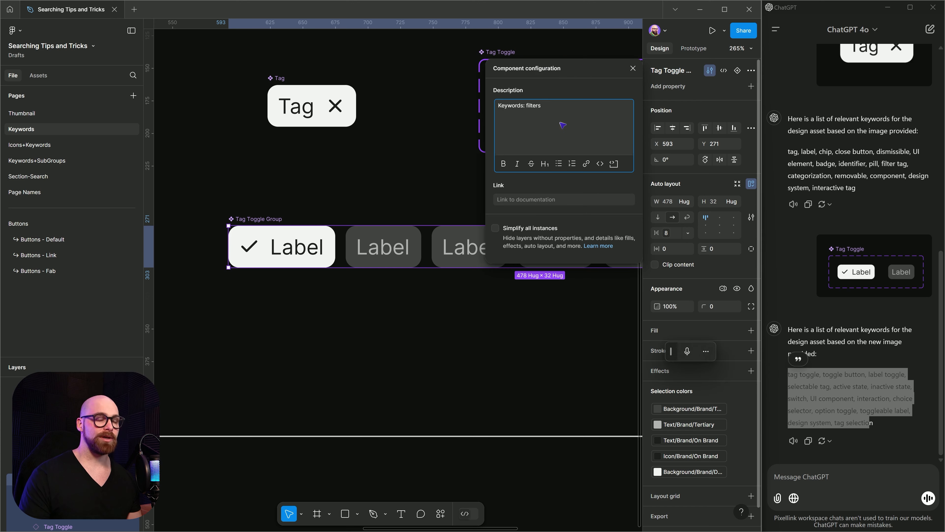
key(ctrl+v)
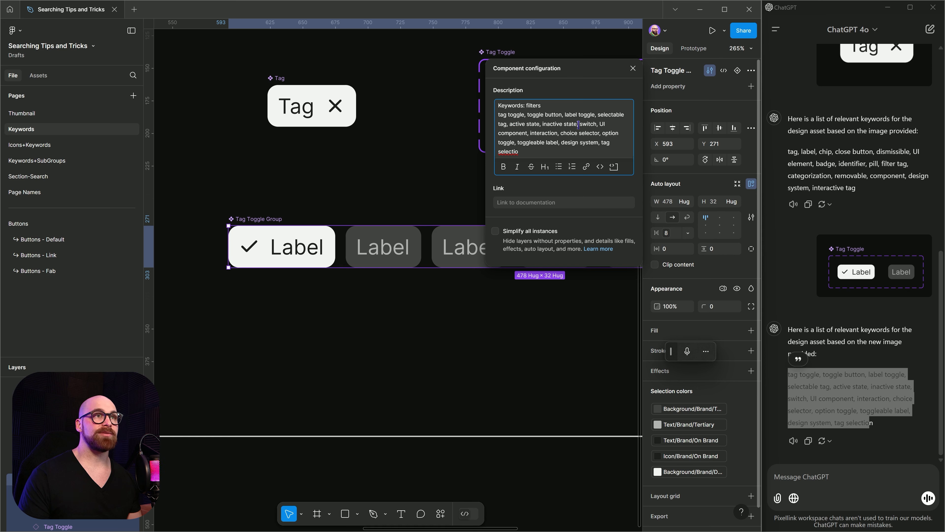
drag(599, 124, 633, 154)
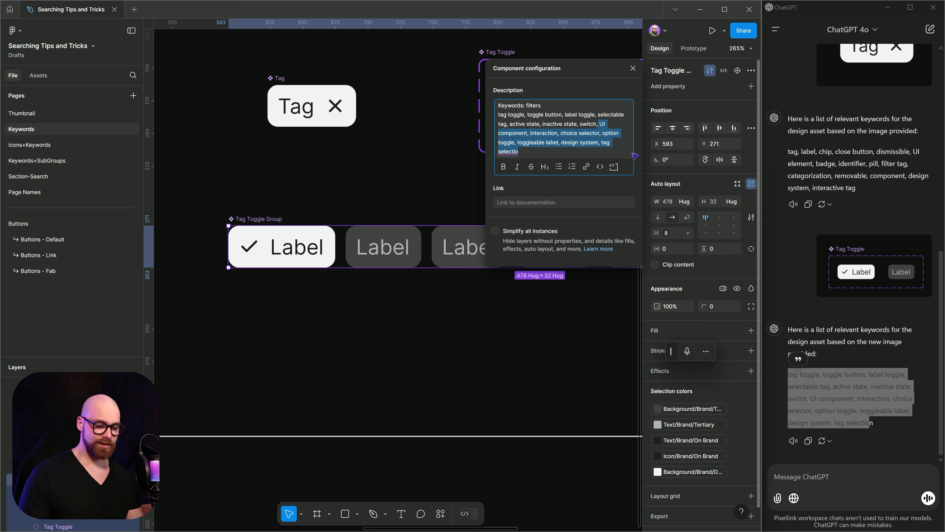
key(BackSpace)
key(BackSpace)
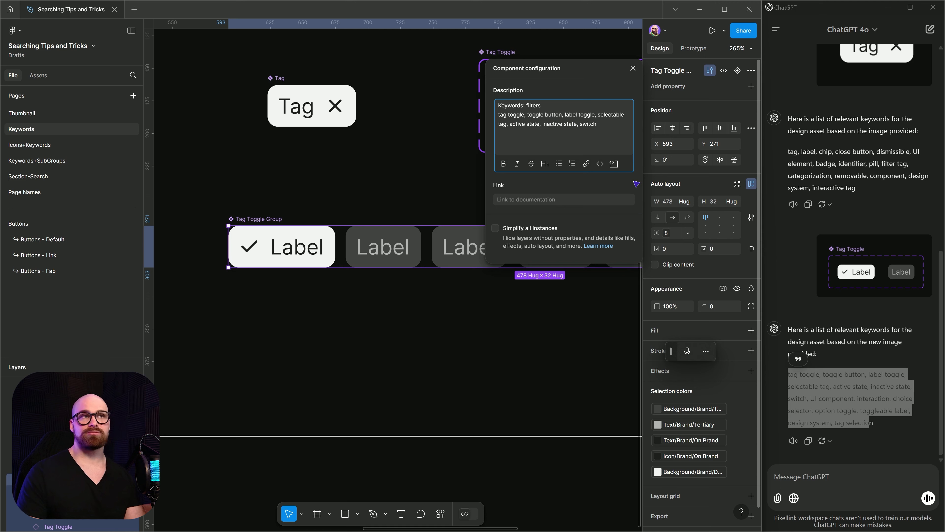
click(341, 197)
- Search the insertable assets for "chip" and for "La", and close the asset search
scroll(341, 196, down, 6)
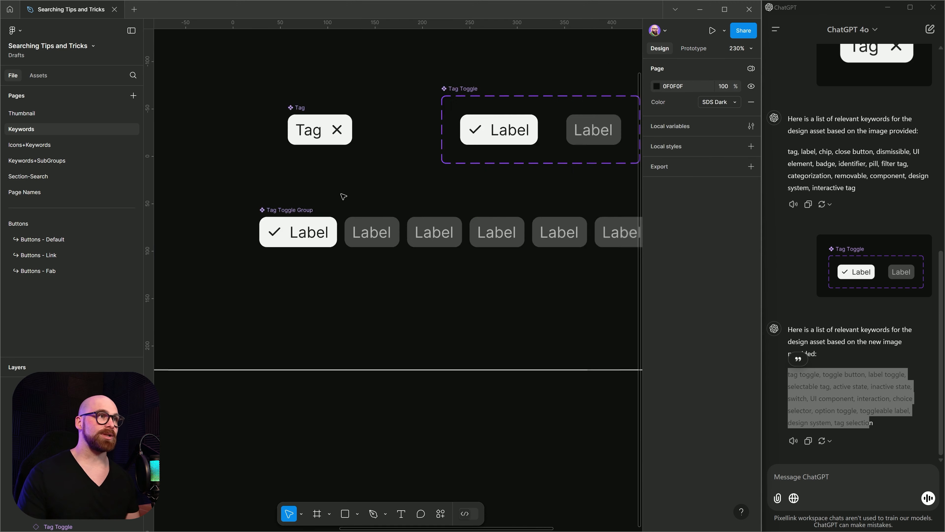
click(440, 511)
click(313, 353)
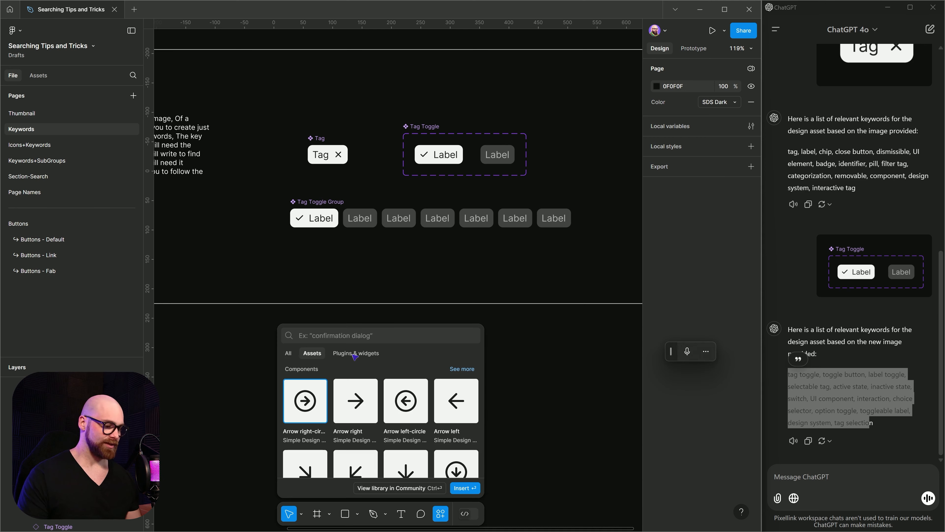
text(chip)
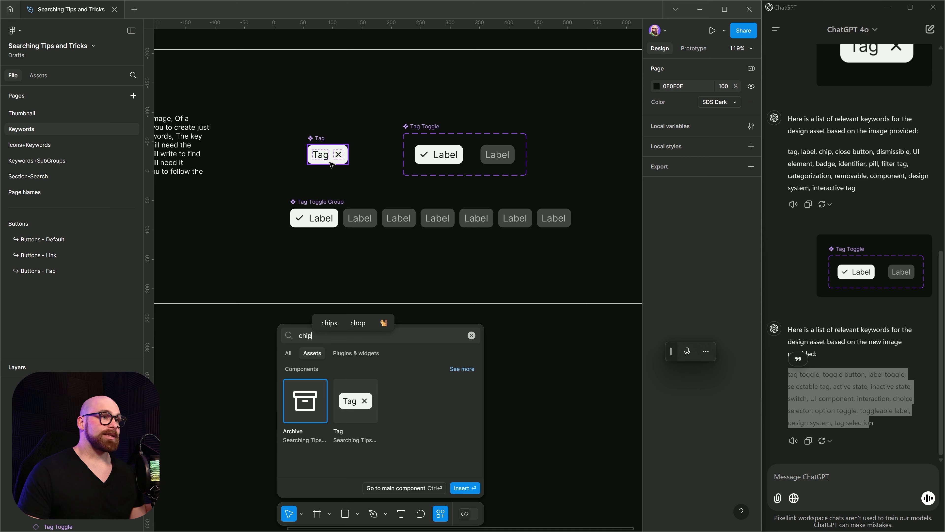
key(BackSpace)
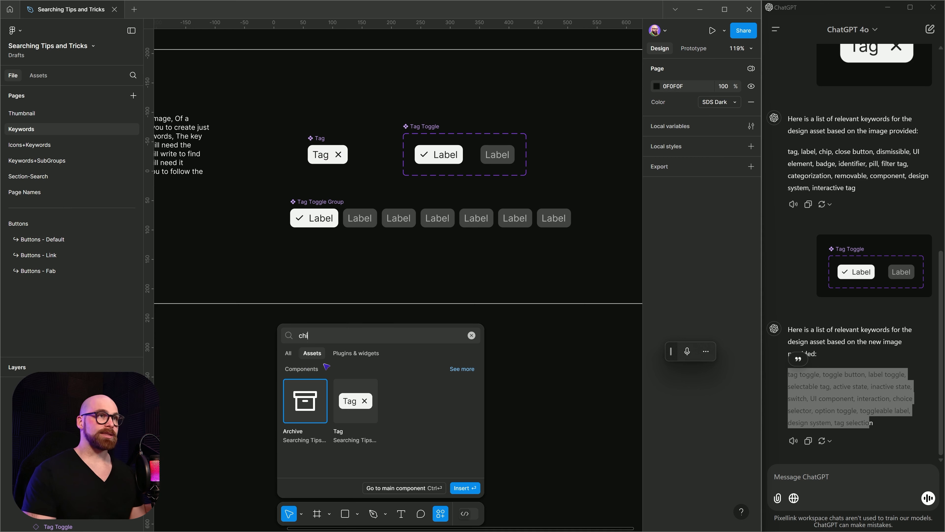
key(BackSpace)
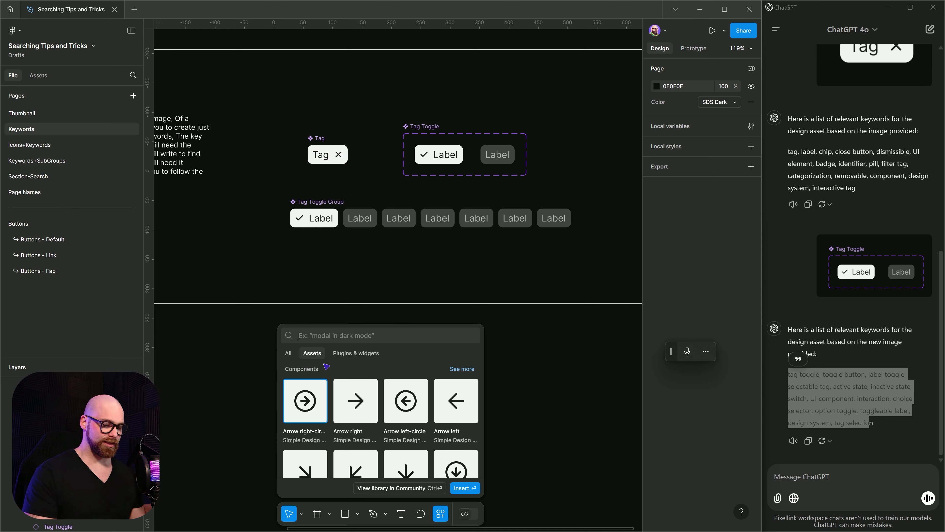
text(La)
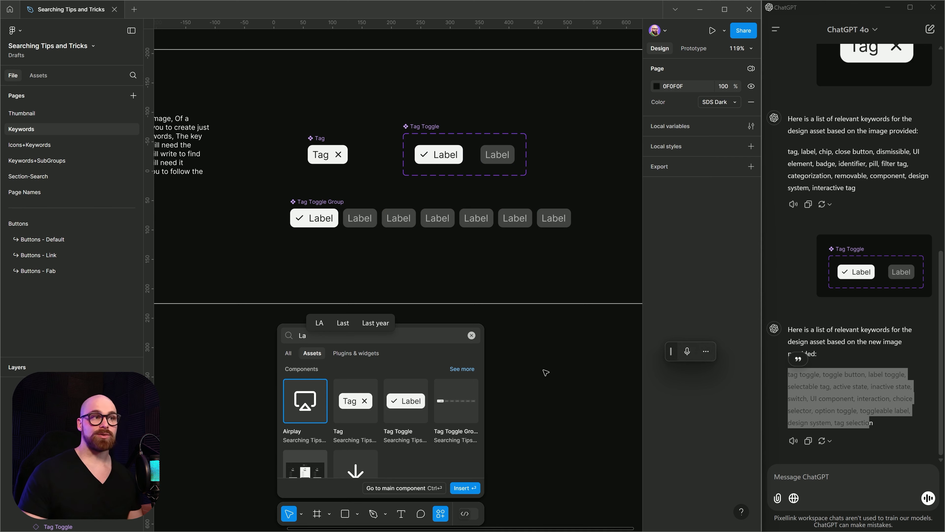
key(Escape)
- Examine the Icons+Keywords page and the description field in the circled down-arrow icon's component configuration
key(shift+1)
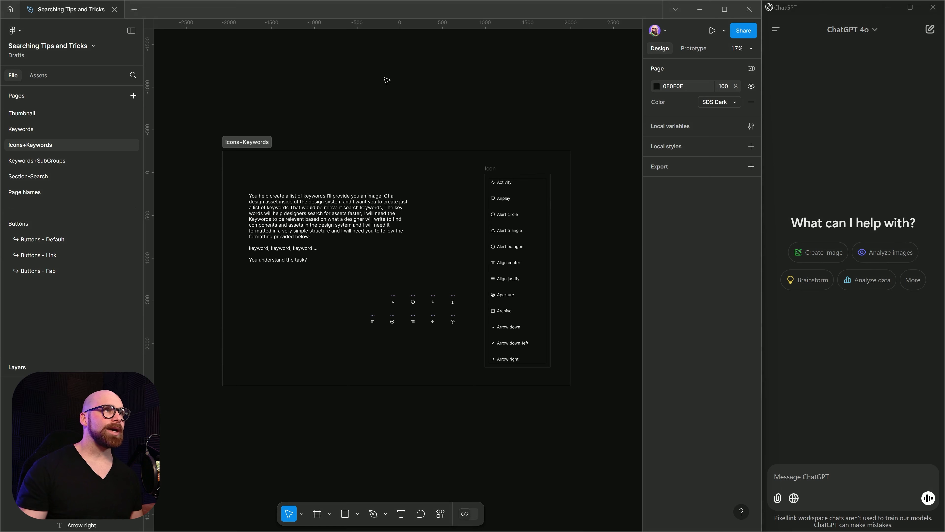
click(458, 161)
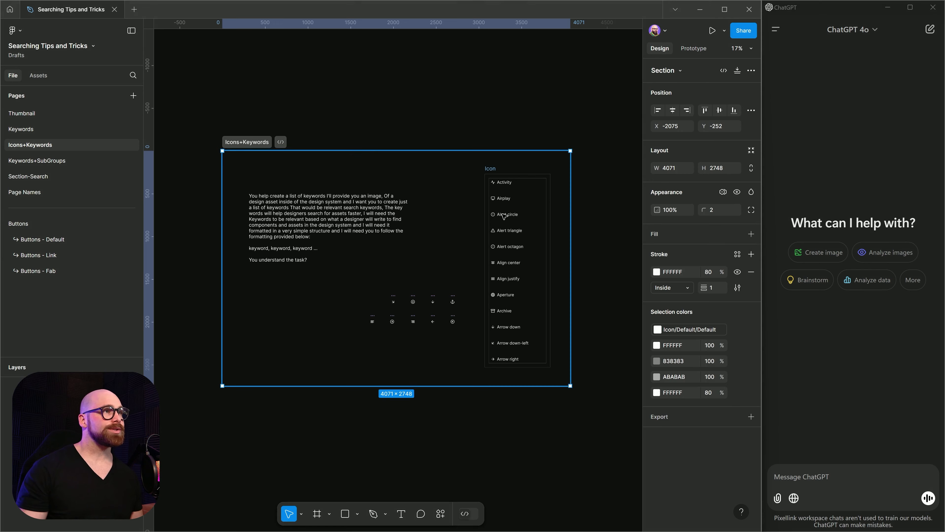
click(501, 170)
scroll(522, 203, up, 2)
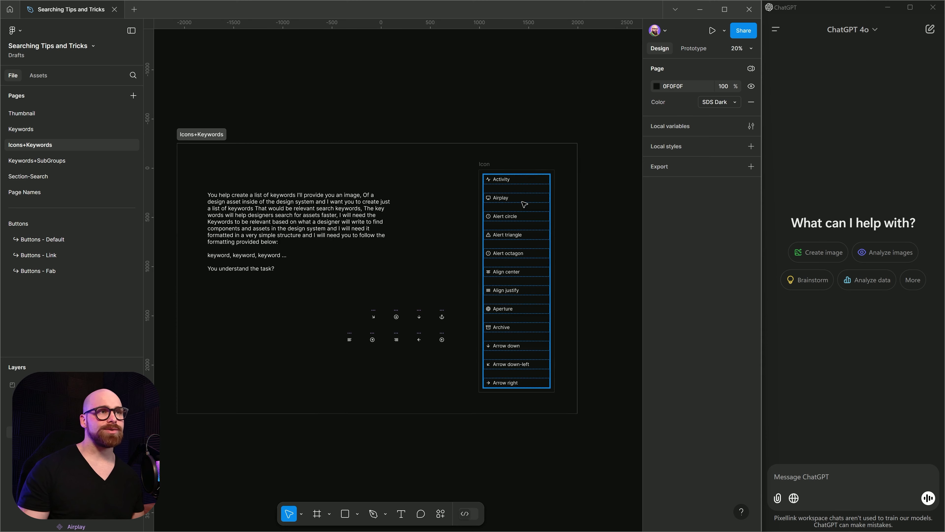
scroll(402, 336, up, 5)
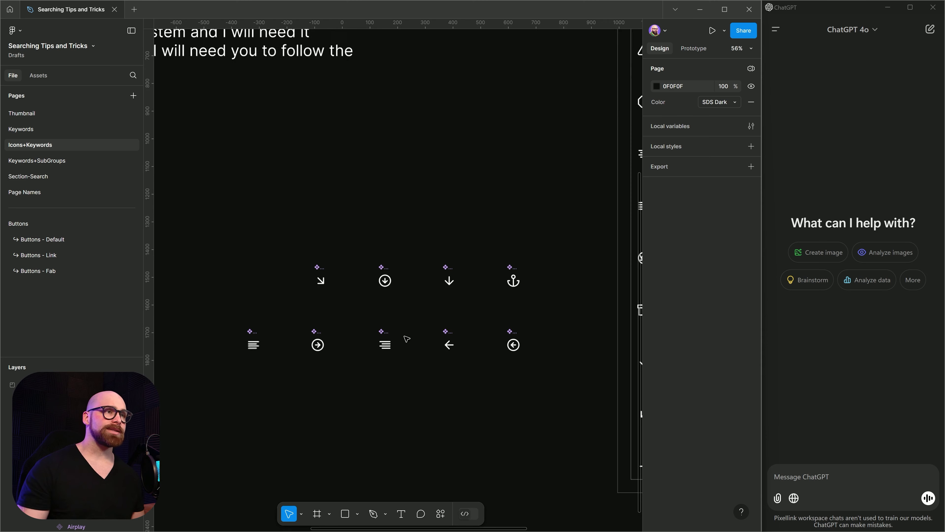
click(385, 280)
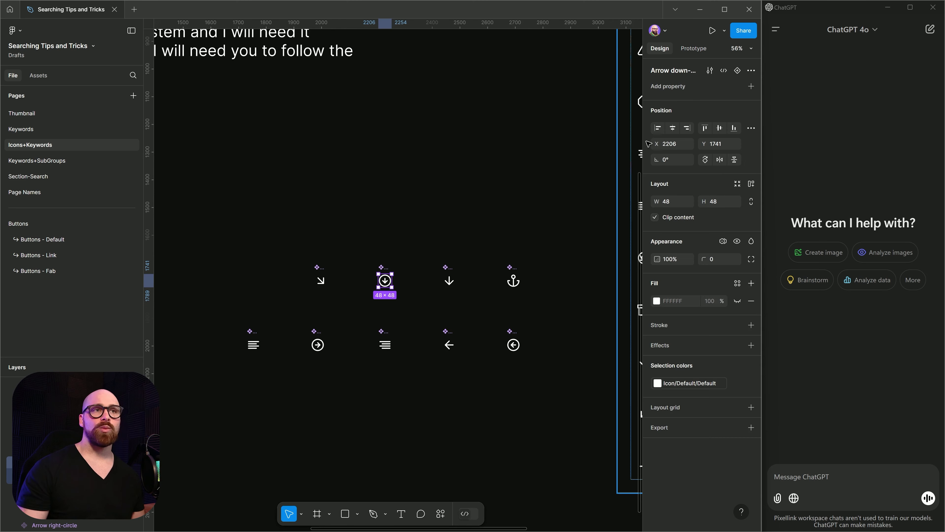
click(708, 70)
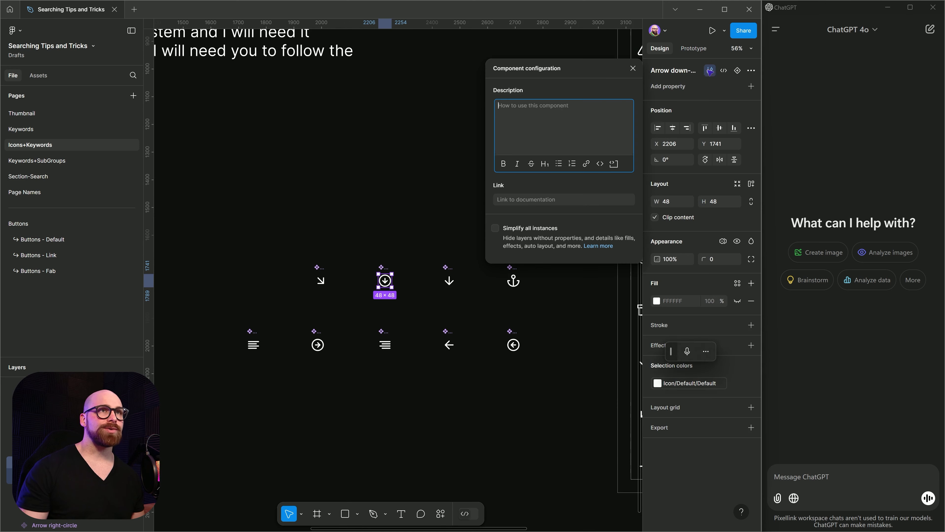
click(440, 110)
- Examine the Icon frame's name, its inner list frame and the Activity row by selecting each
scroll(440, 111, down, 5)
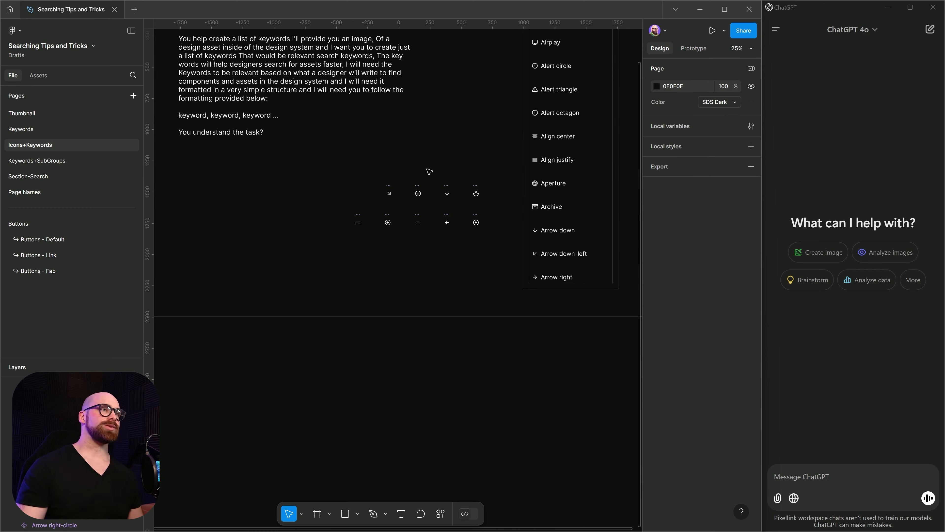
scroll(457, 199, up, 3)
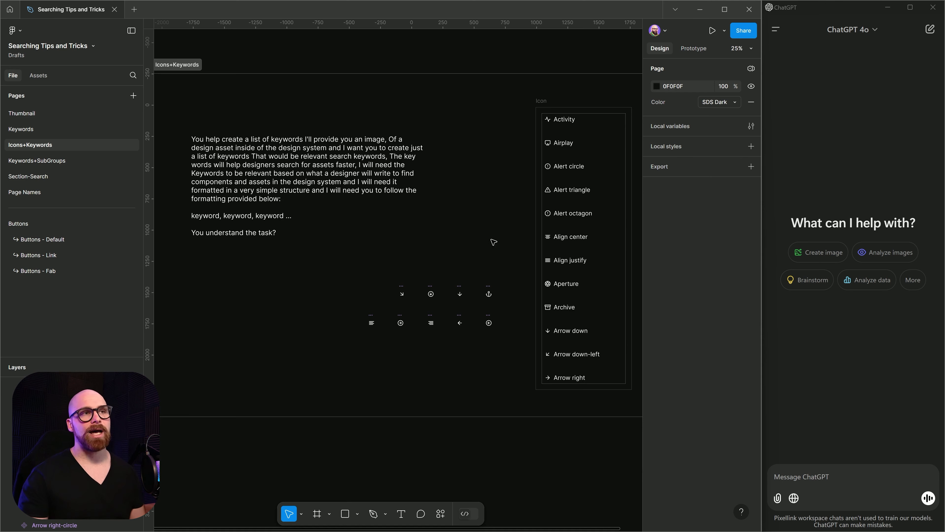
scroll(483, 246, right, 4)
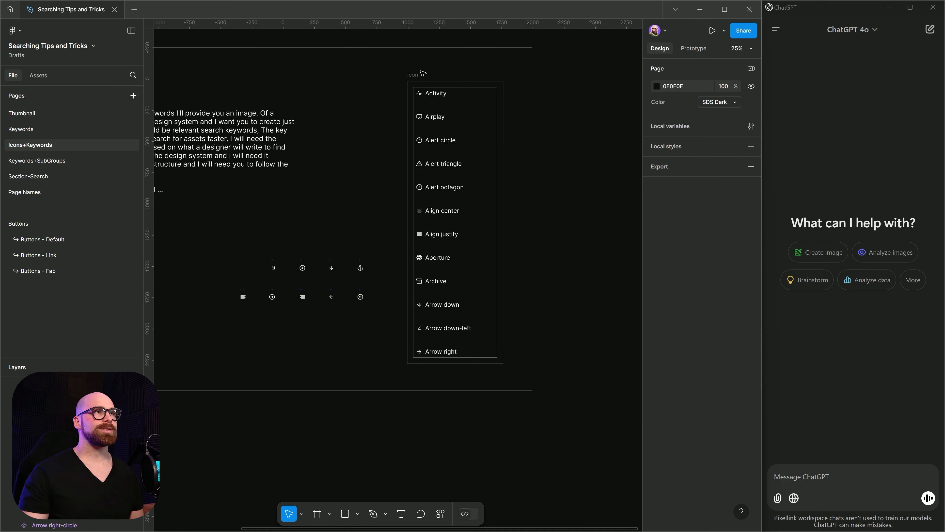
click(423, 75)
click(419, 76)
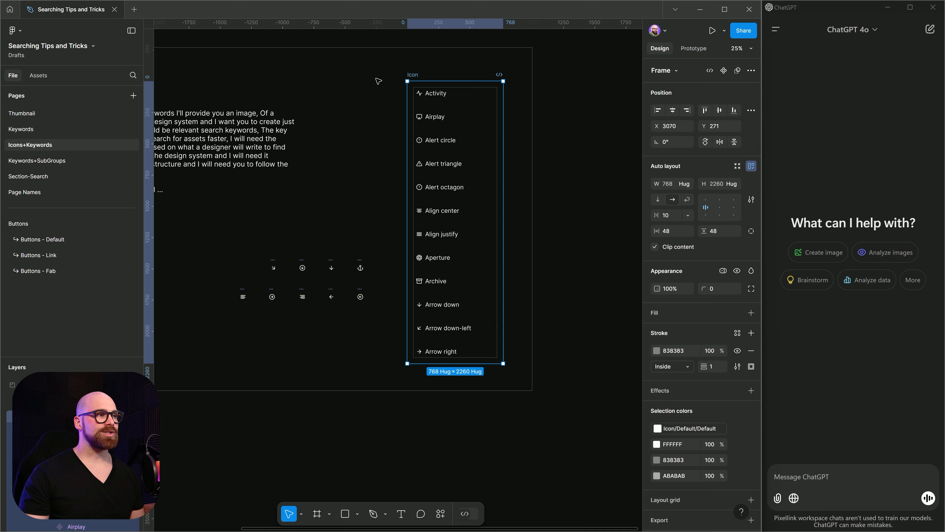
double_click(414, 76)
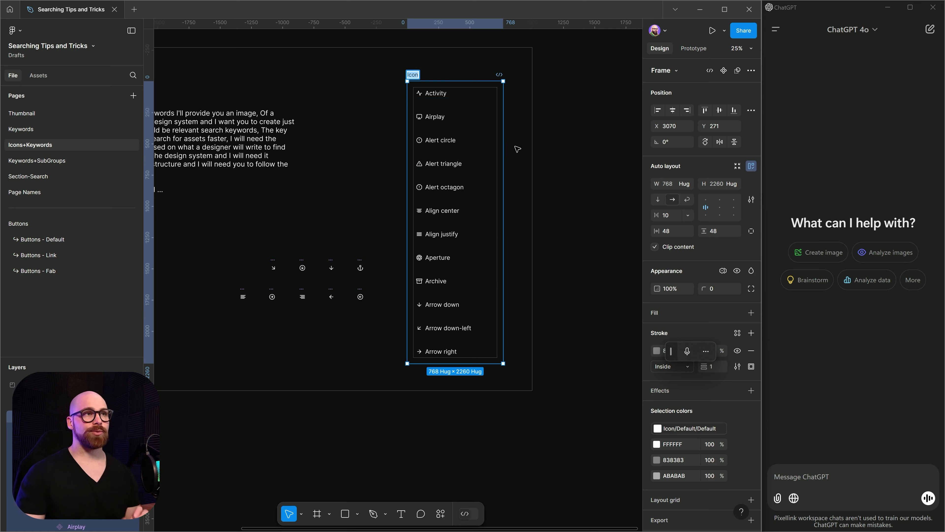
click(483, 121)
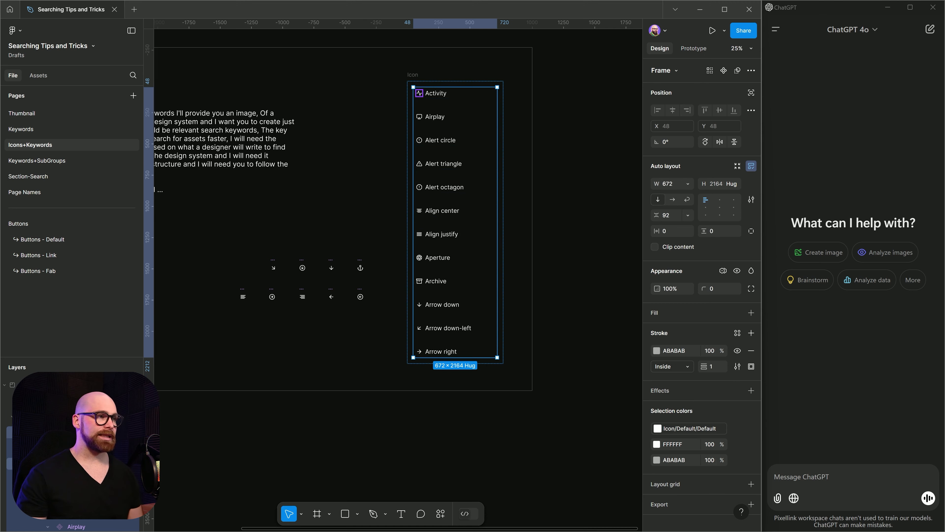
click(80, 448)
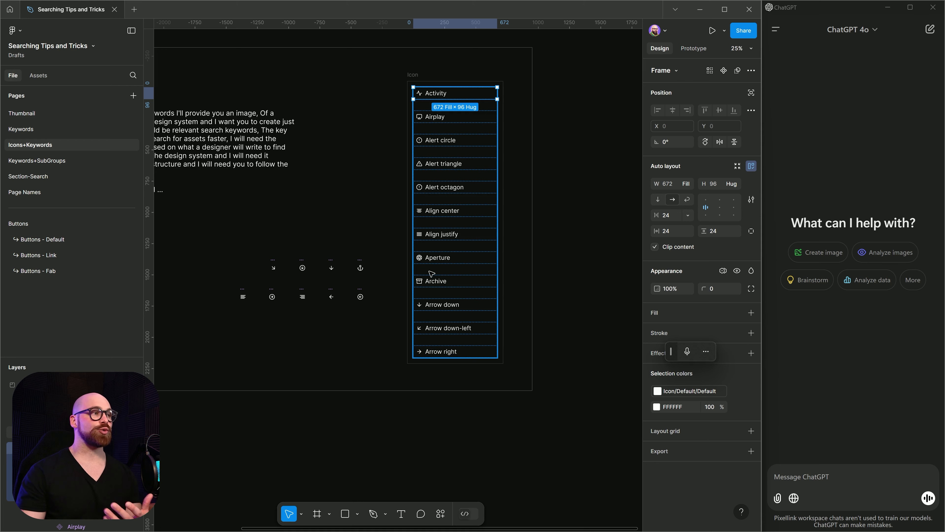
- Bulk-rename the twelve icon row layers inside the Icon frame's inner list
click(420, 81)
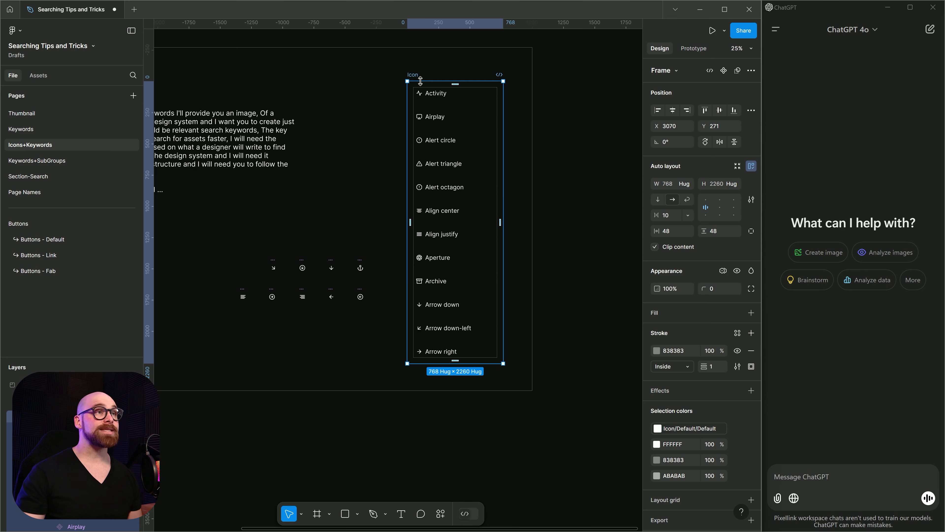
key(Return)
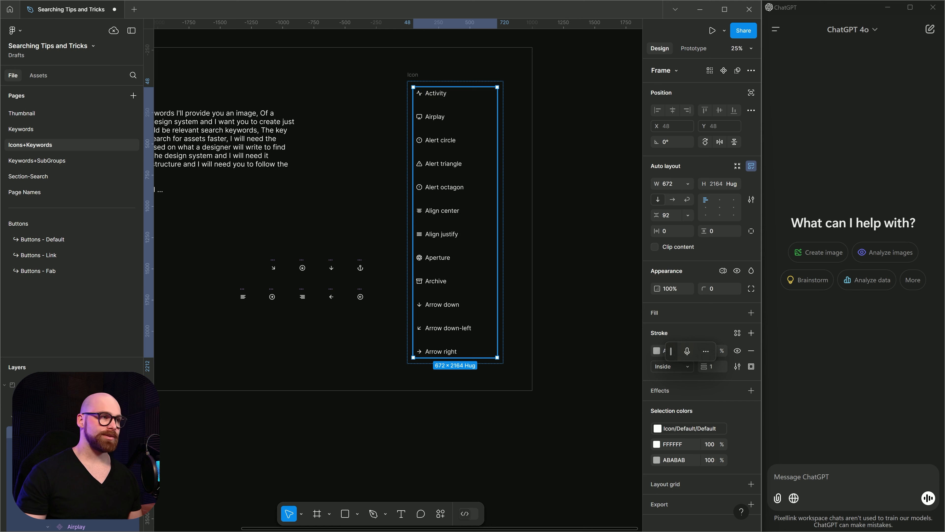
click(71, 416)
key(Return)
key(Return)
right_click(70, 400)
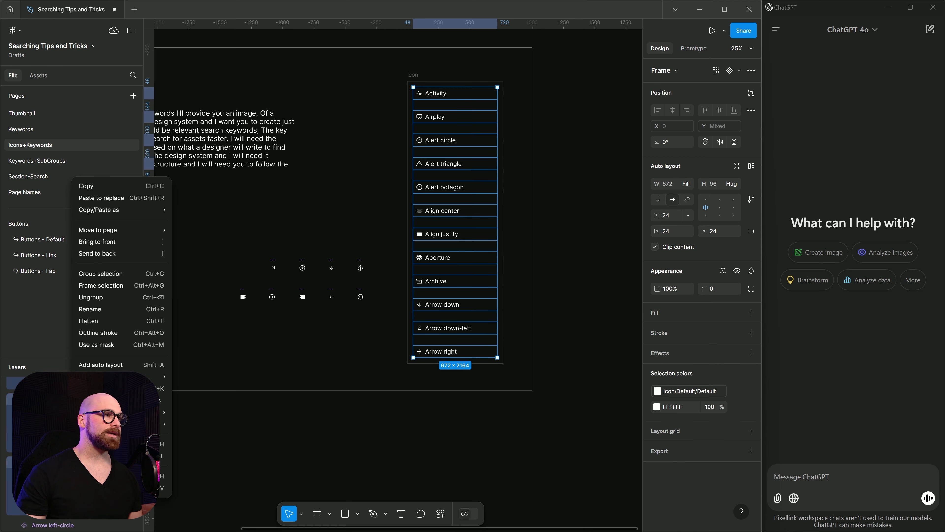
click(89, 311)
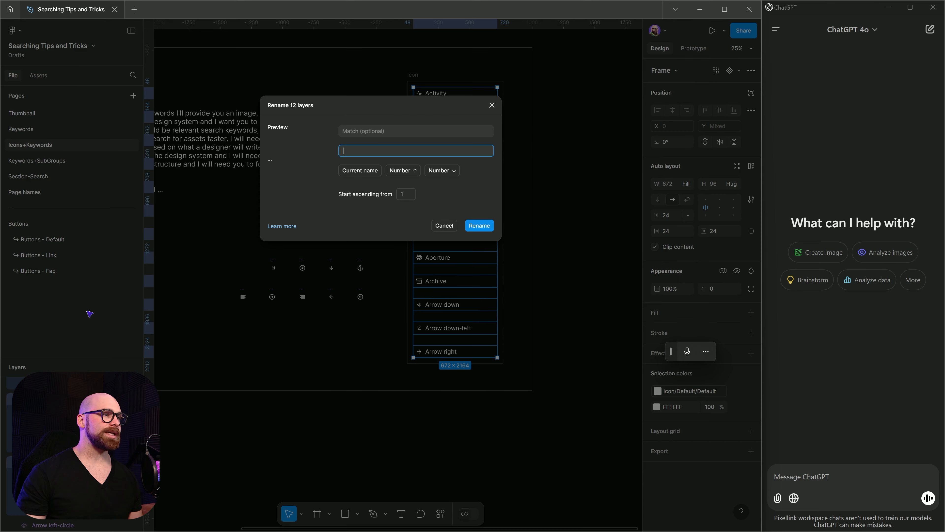
click(479, 225)
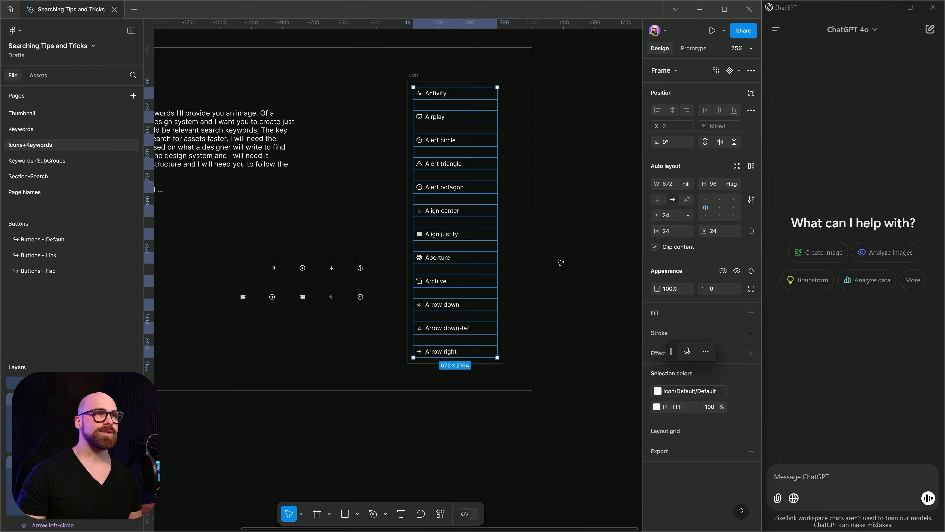
click(607, 242)
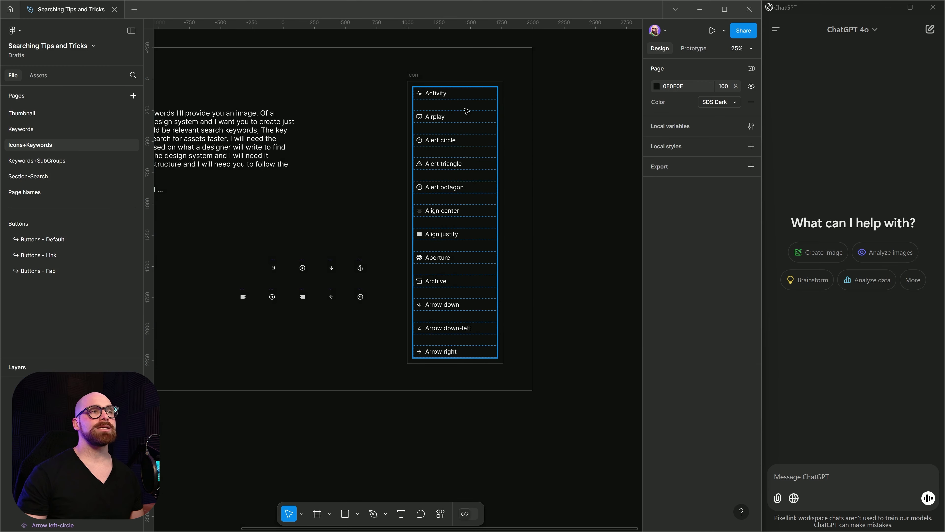
- Examine the Arrow down, Arrow down-left, Arrow right and Alert circle rows by selecting each
click(472, 307)
click(472, 328)
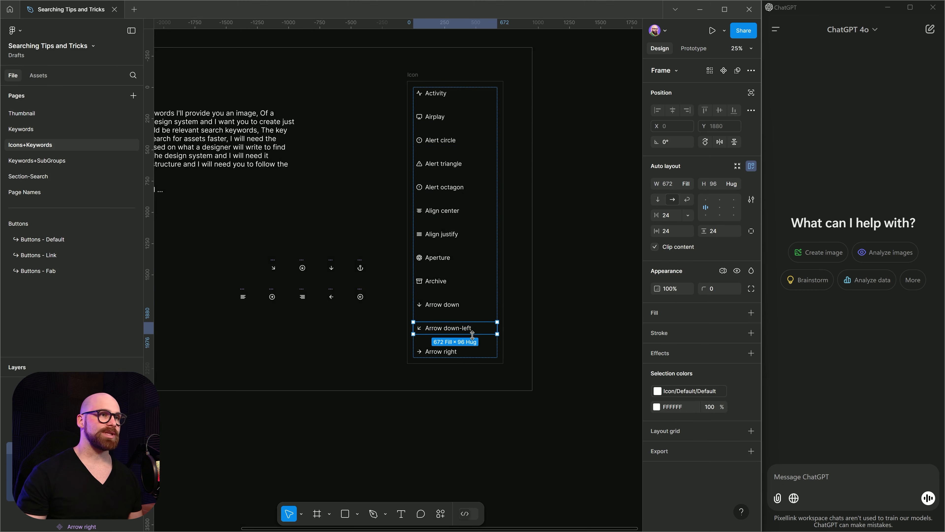
click(483, 351)
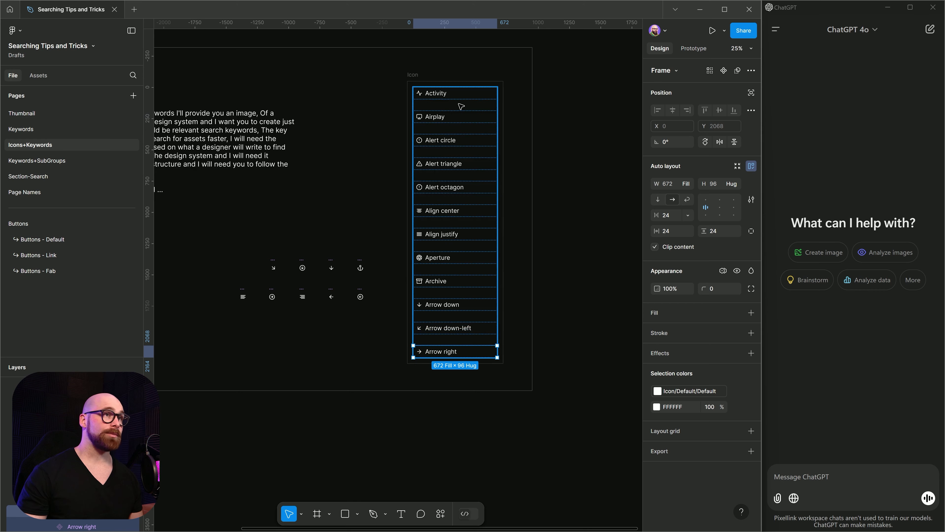
scroll(446, 141, up, 2)
click(445, 142)
scroll(445, 142, up, 5)
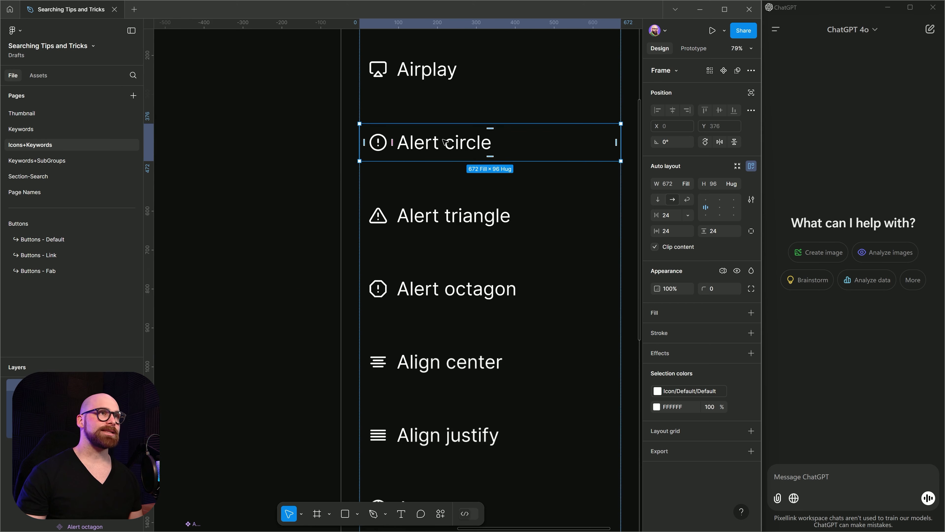
- Examine the Alert circle row's text label and its icon component by selecting each
click(446, 143)
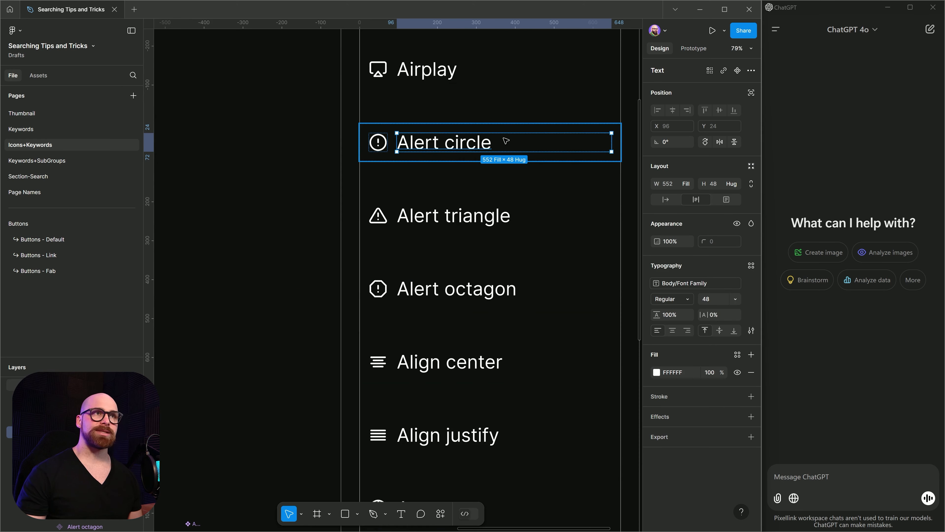
double_click(510, 143)
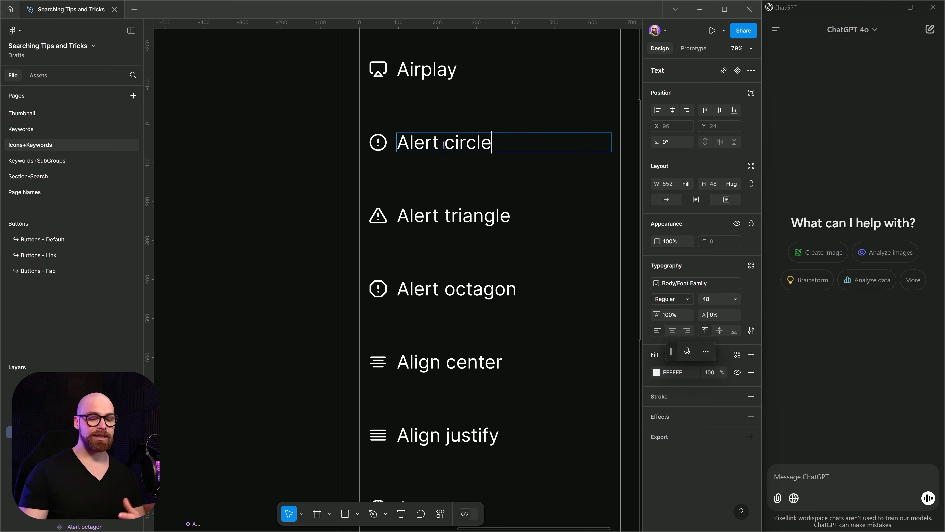
key(Escape)
click(377, 142)
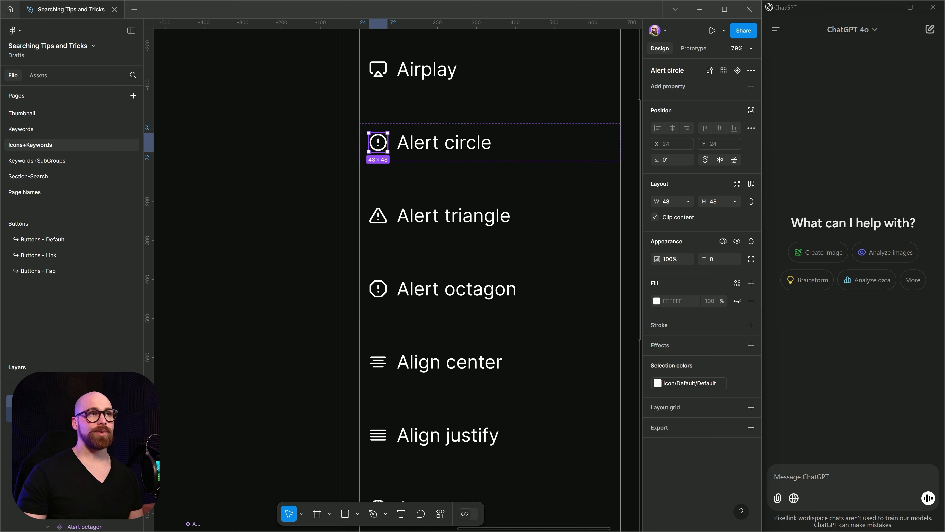
double_click(419, 148)
double_click(409, 145)
scroll(415, 164, down, 5)
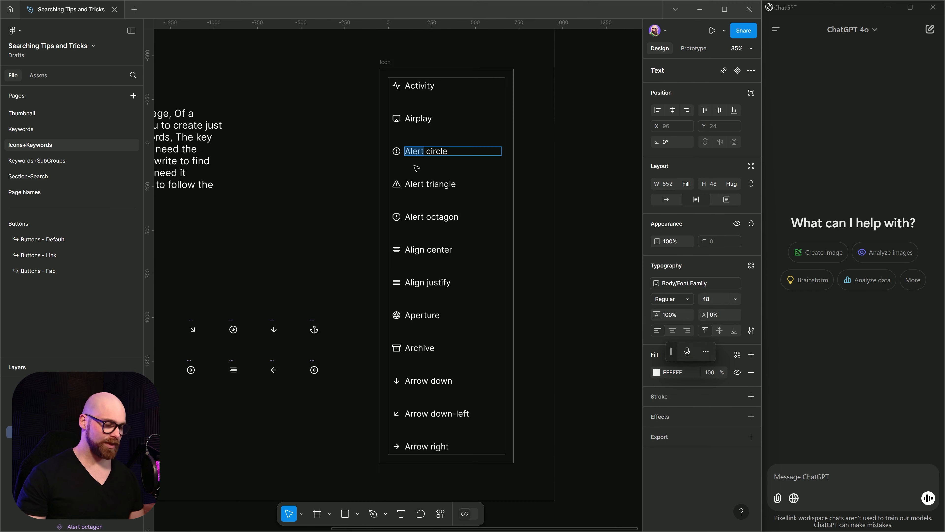
scroll(597, 212, down, 5)
click(575, 201)
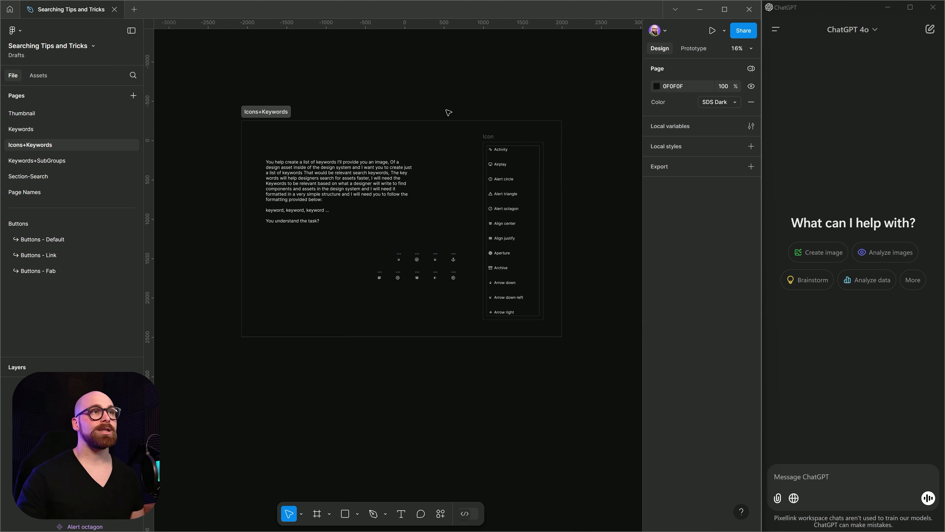
- Search the page for "Alert" and inspect the icon and text label of the Alert triangle row
key(ctrl+f)
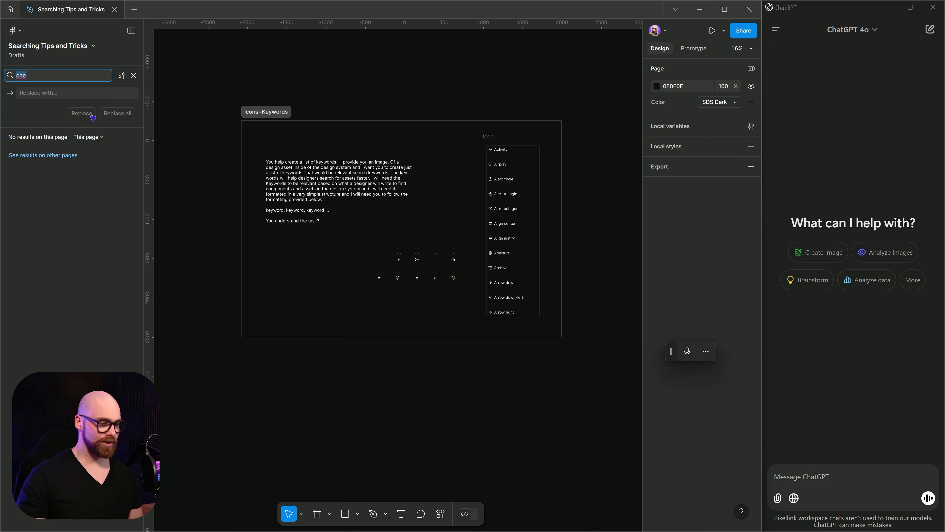
text(Alert)
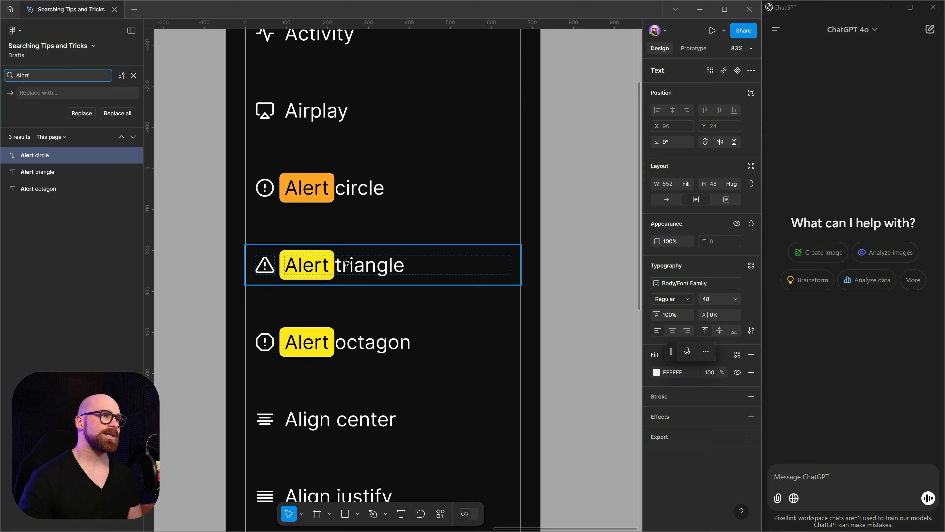
scroll(373, 247, down, 5)
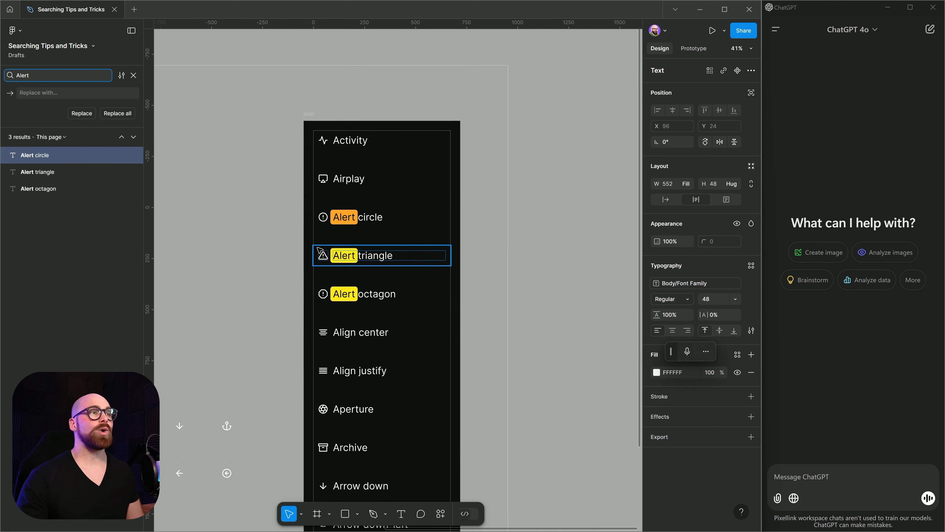
click(321, 257)
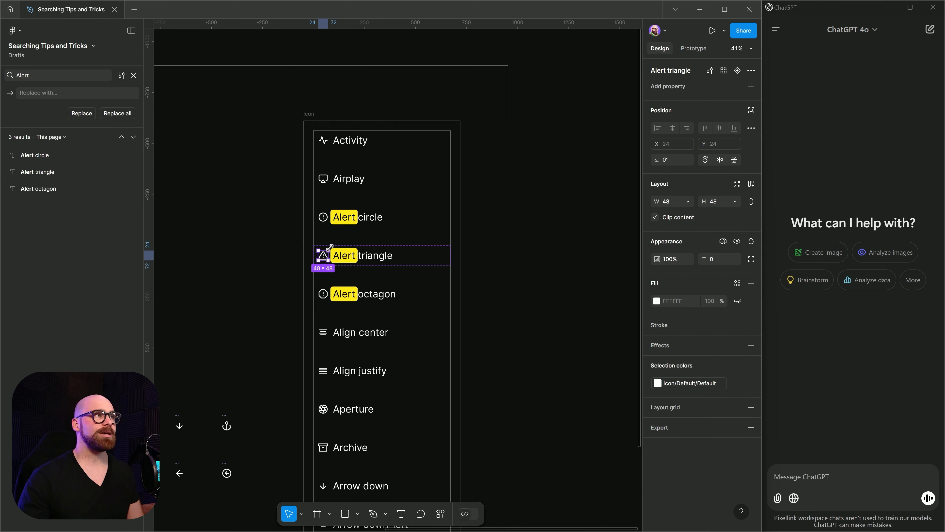
click(379, 261)
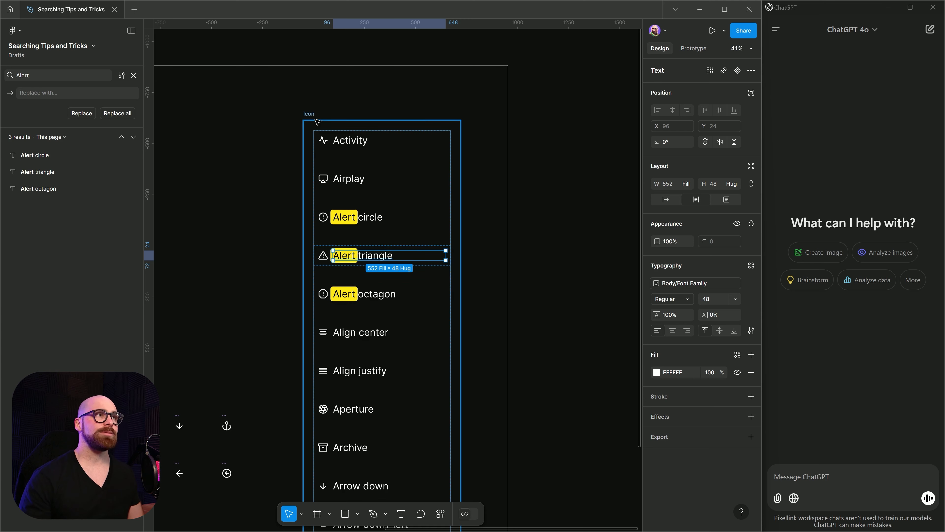
- Search the page for the name of the frame around the icon list, "Icon", and close the search
click(309, 114)
double_click(311, 114)
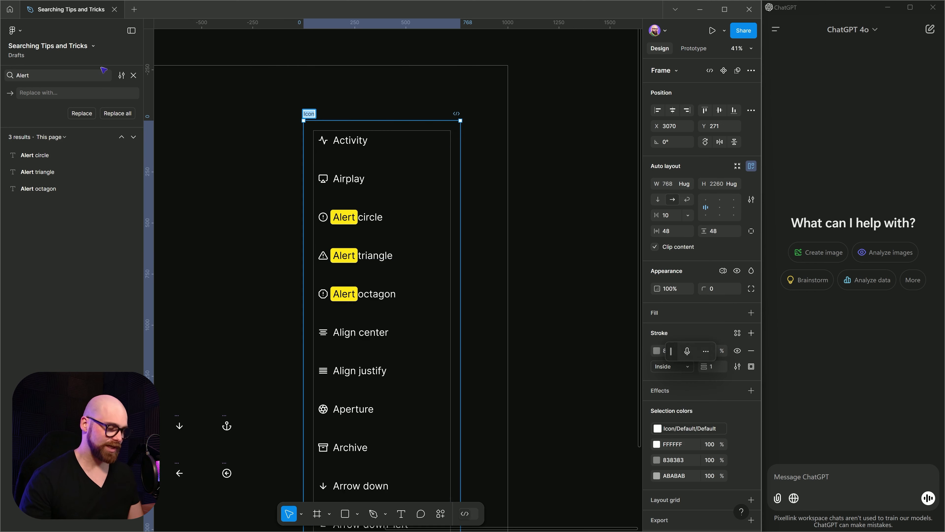
click(70, 79)
text(Icon)
key(Return)
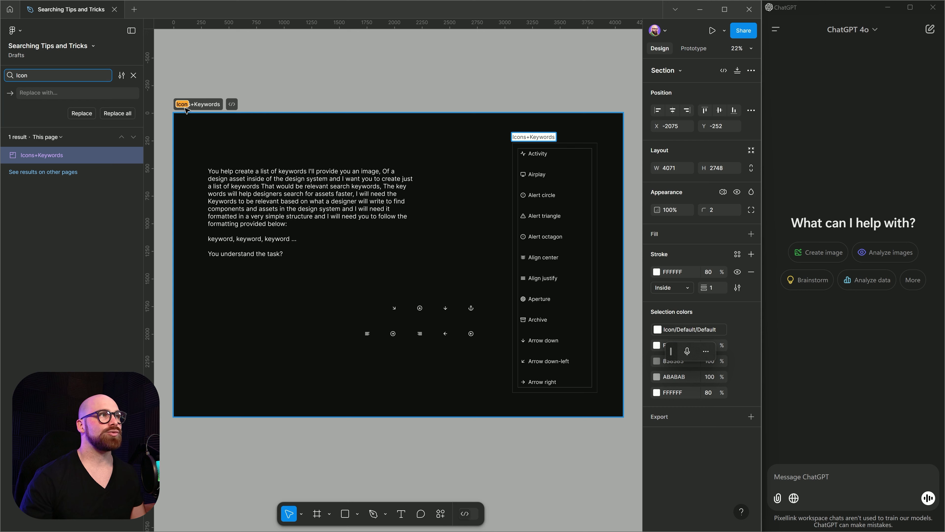
click(505, 88)
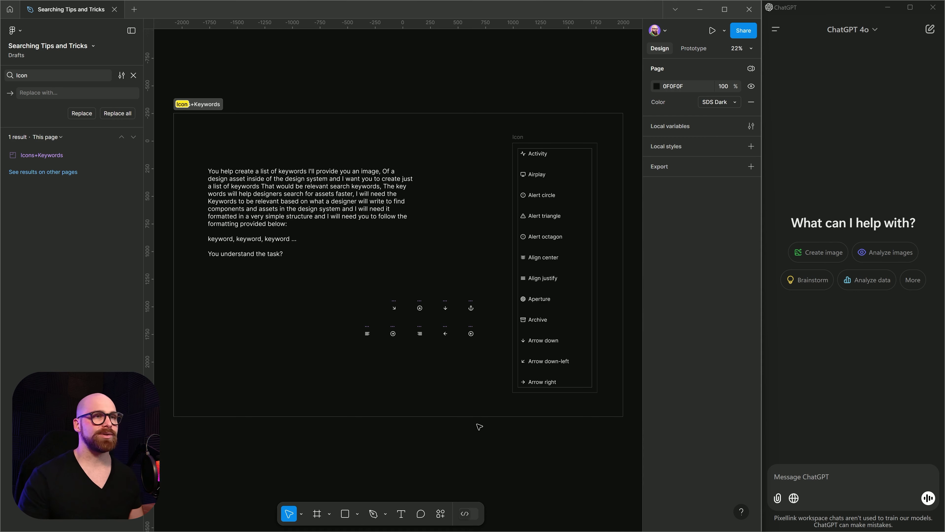
click(134, 75)
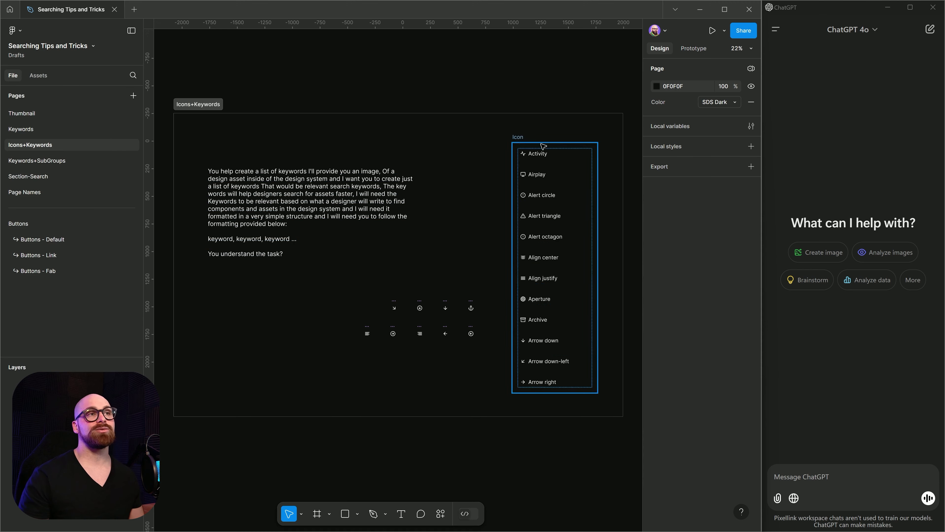
- Examine the Icon frame, its inner list and the Archive row's text label by selecting each
click(547, 148)
scroll(538, 290, up, 3)
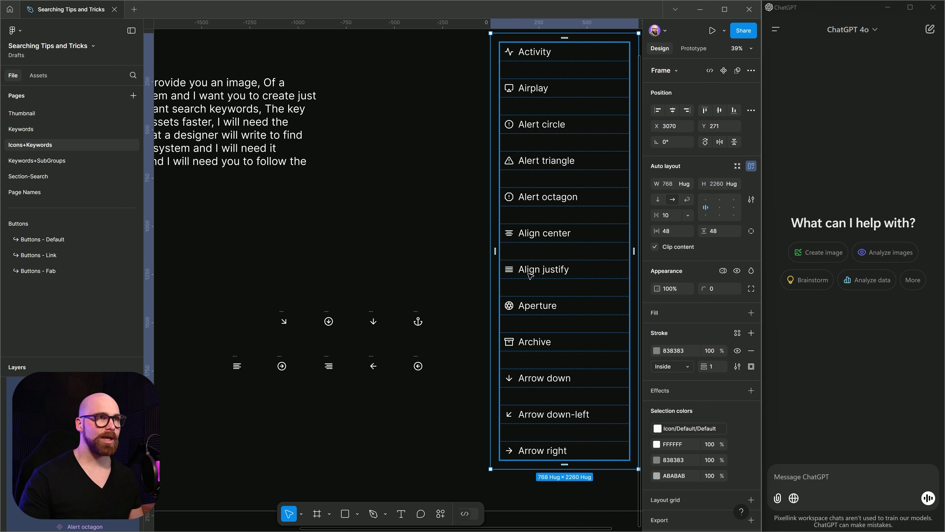
drag(475, 260, 355, 232)
scroll(425, 326, down, 3)
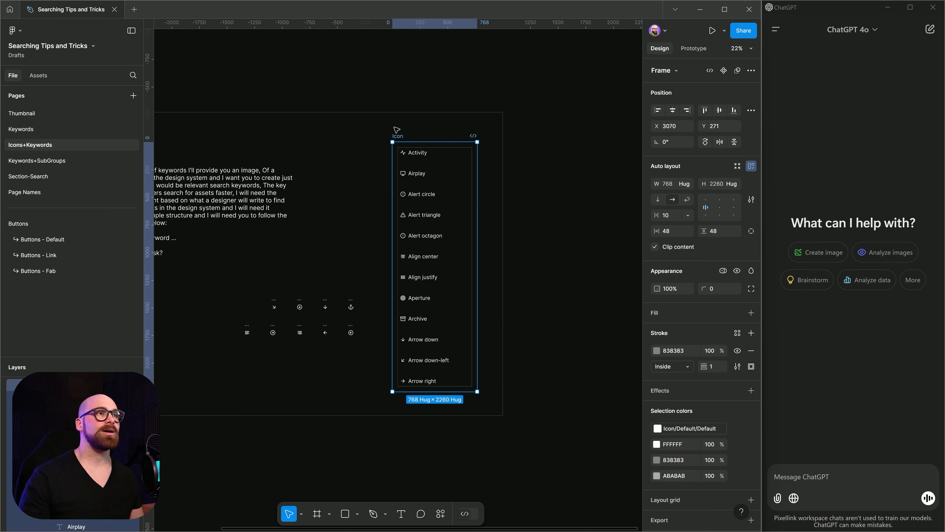
scroll(416, 316, up, 3)
click(413, 319)
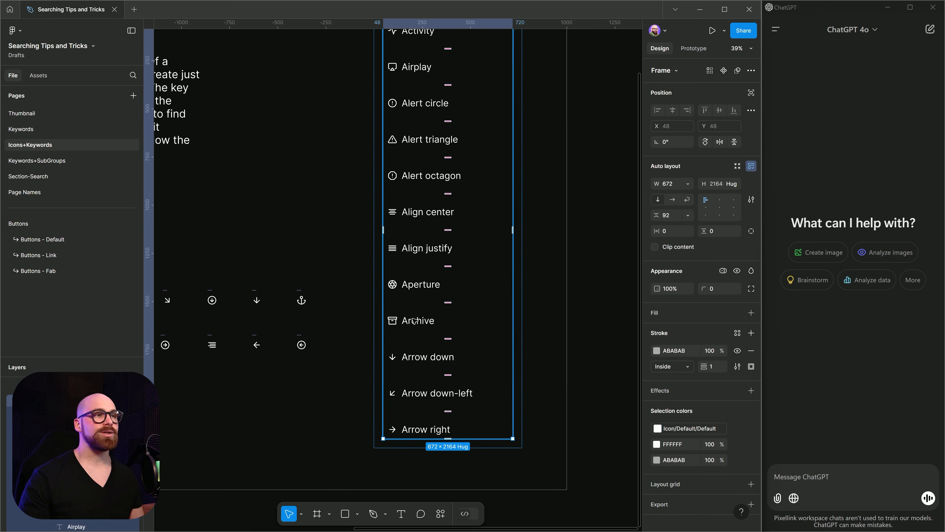
double_click(415, 320)
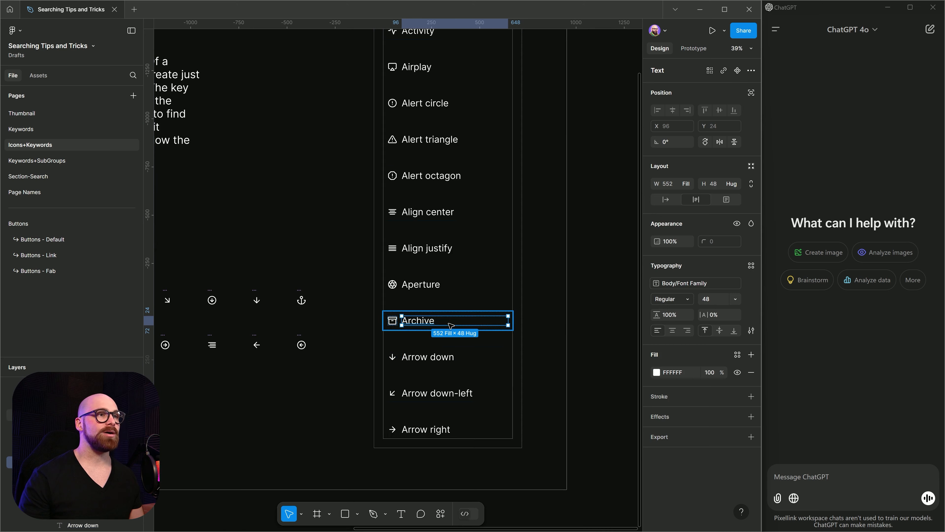
- Try appending a comma to the Arrow down row's text label, and leave text editing
click(461, 360)
key(Return)
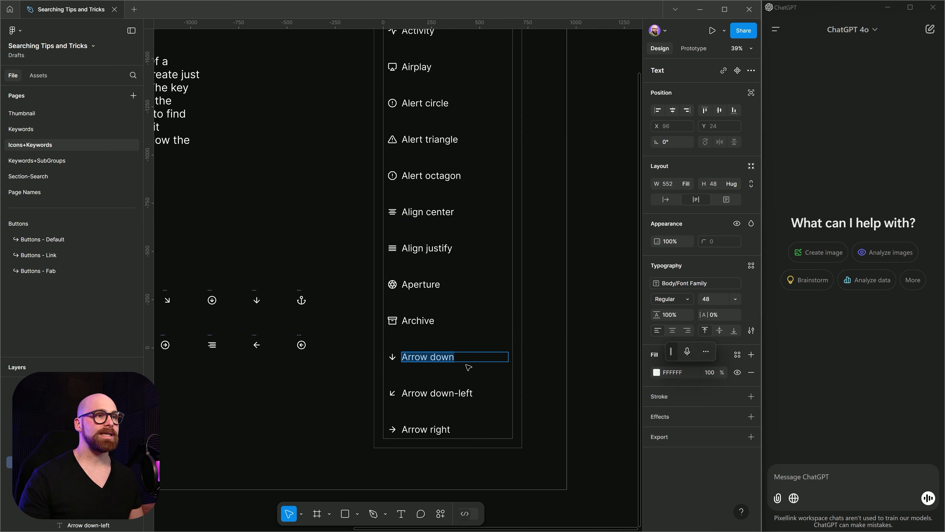
double_click(435, 356)
click(469, 358)
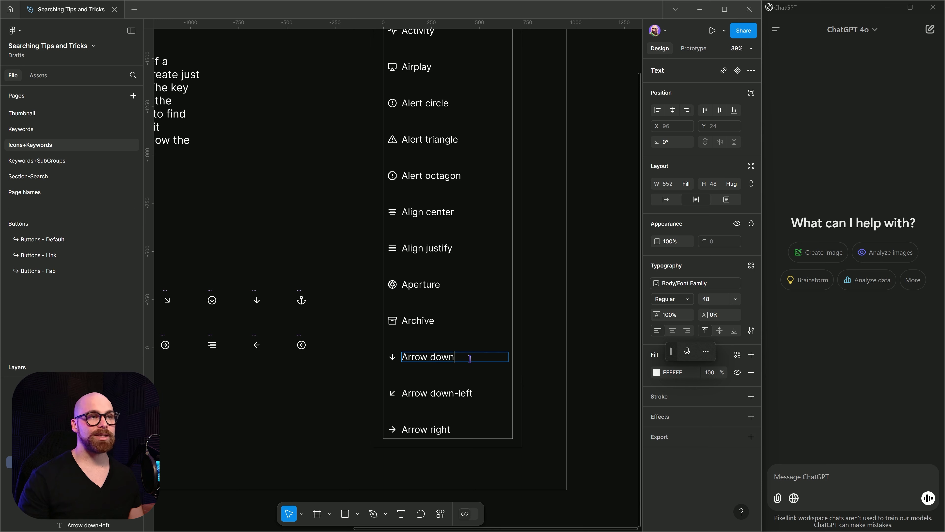
text(,)
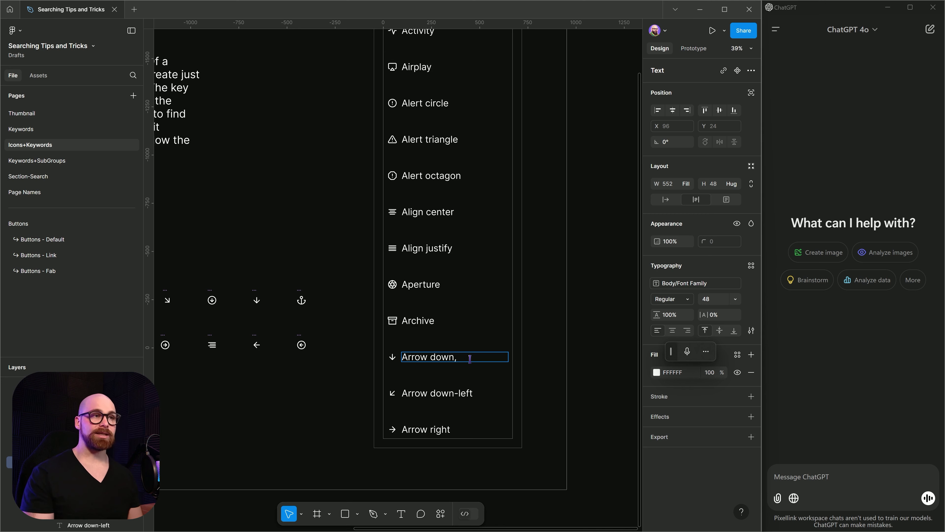
key(BackSpace)
key(BackSpace)
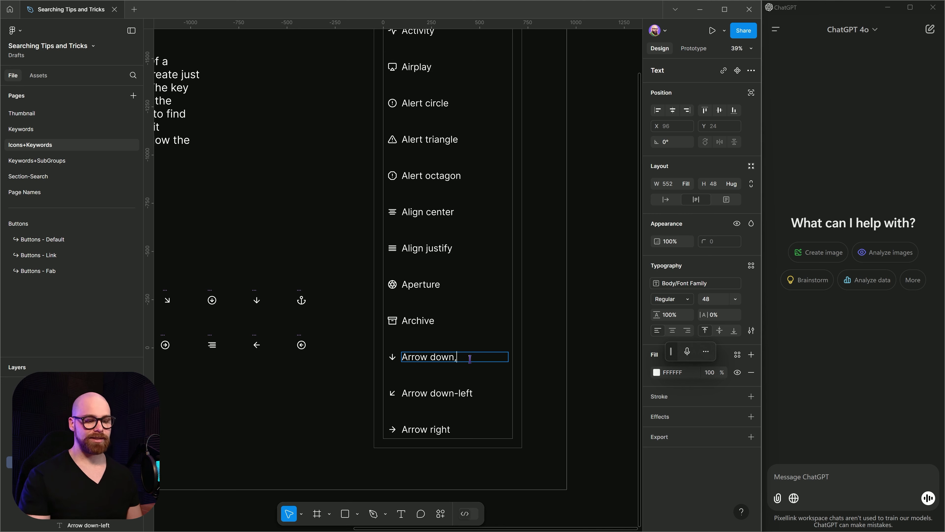
key(Escape)
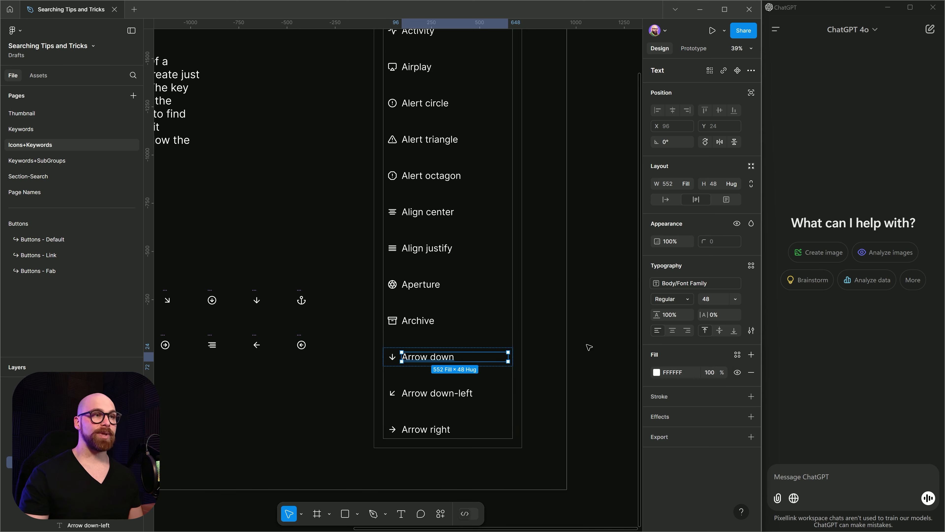
key(Escape)
- Wrap the Arrow down, Arrow down-left and Arrow right rows together in a new auto layout frame
click(495, 350)
shift+click(501, 394)
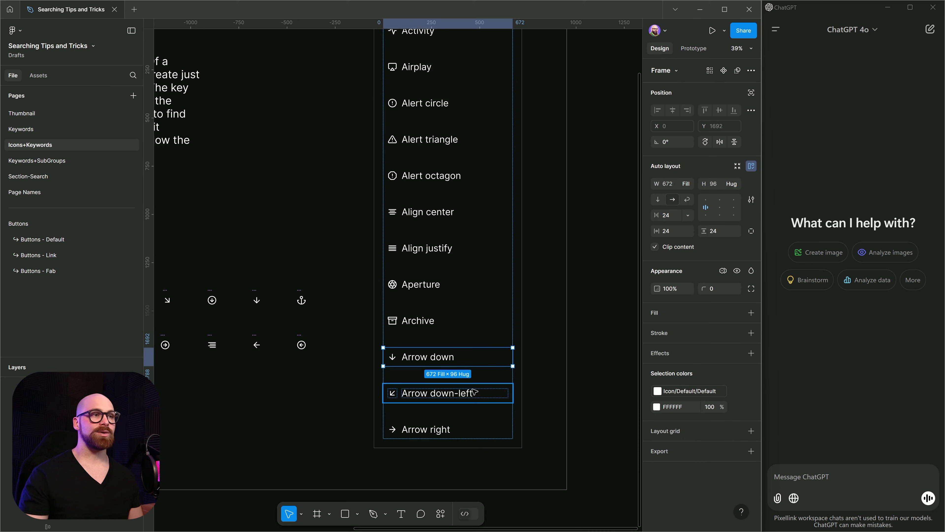
shift+click(501, 429)
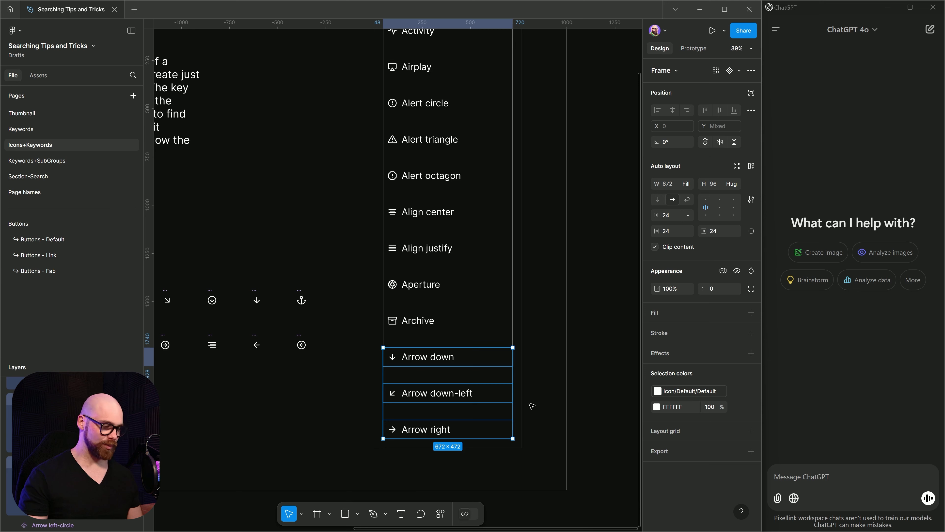
key(shift+a)
scroll(67, 415, up, 4)
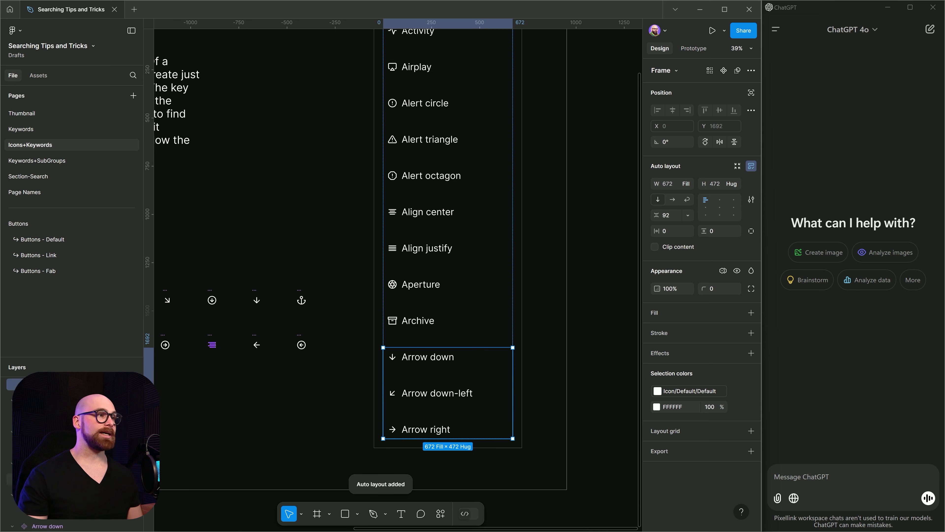
- Rename the new auto layout frame around the three arrow rows to "Arrows"
double_click(56, 434)
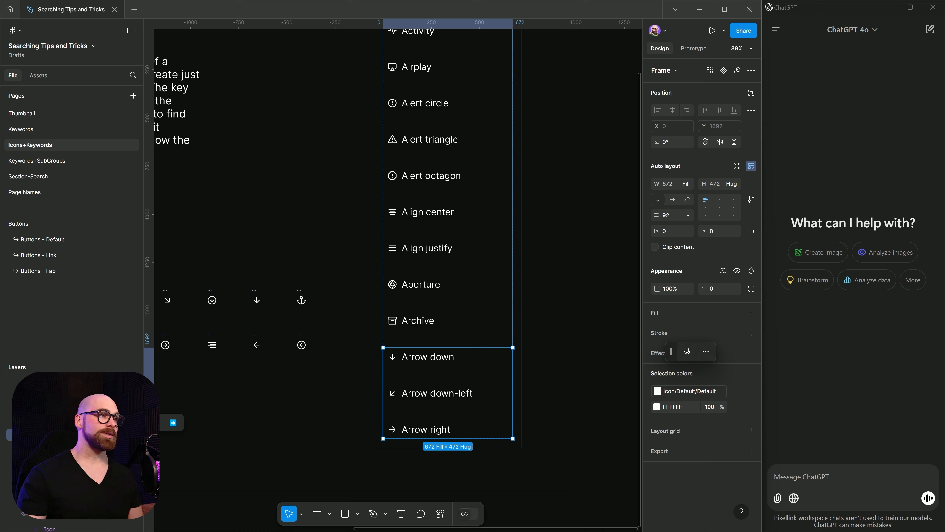
click(307, 446)
click(466, 366)
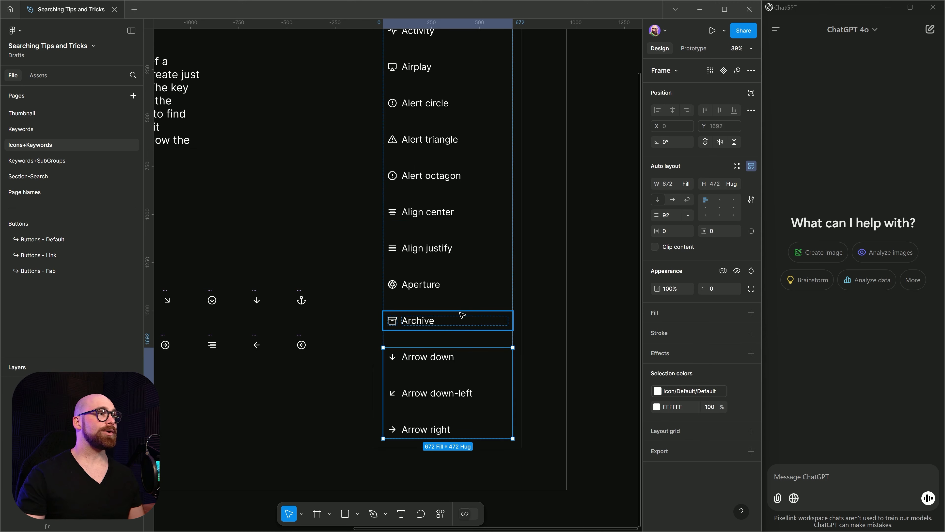
- Browse the Icons+Keywords group in the file's local assets and search the local assets for "arro"
click(45, 76)
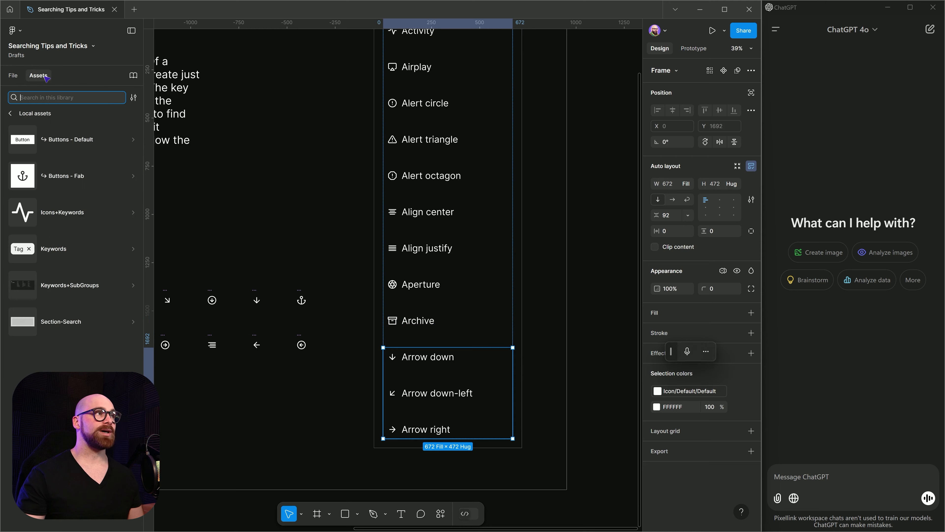
click(10, 113)
key(Escape)
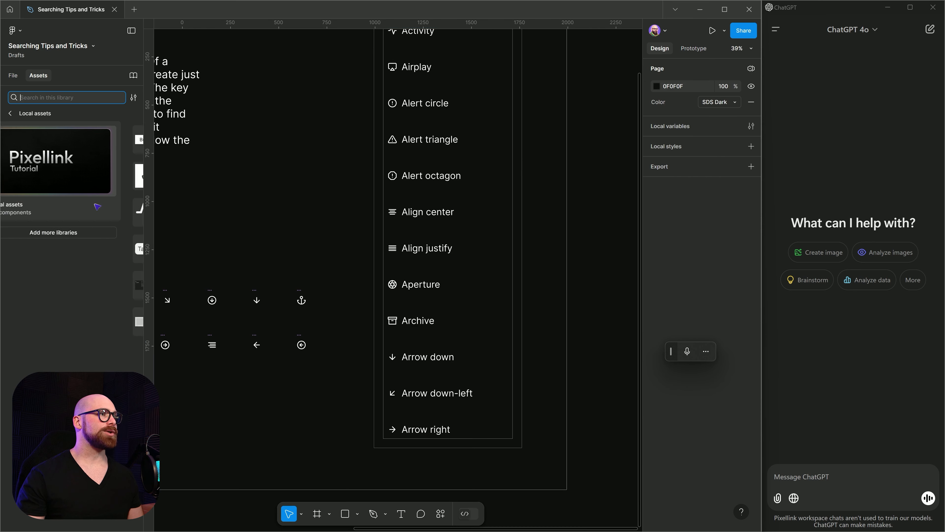
click(77, 216)
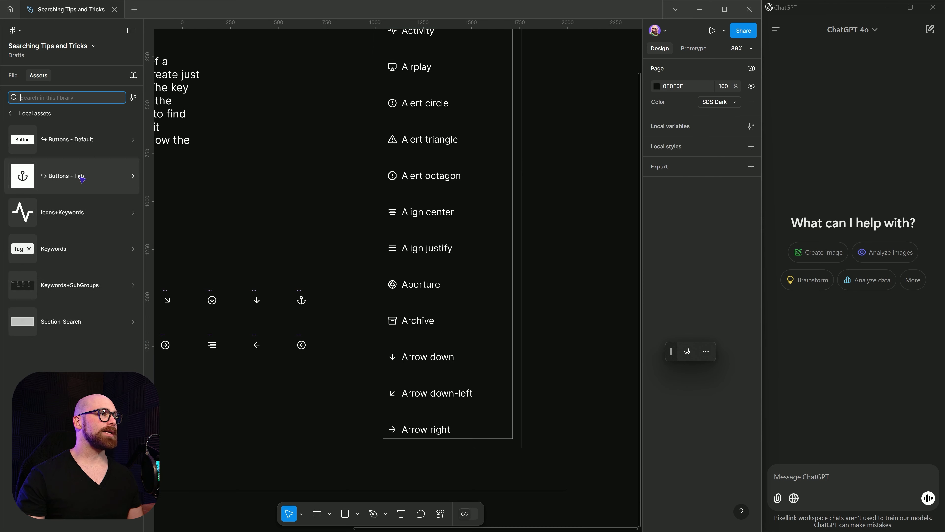
click(65, 212)
scroll(103, 348, down, 5)
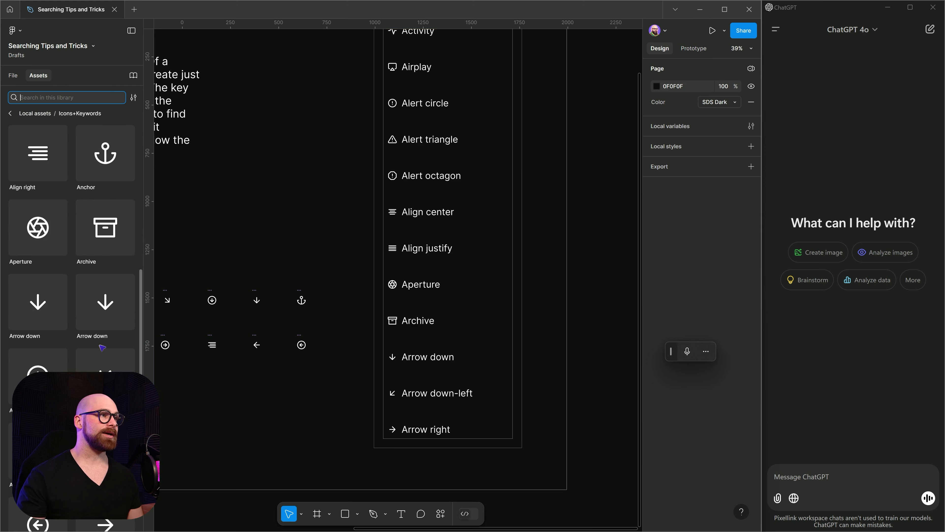
scroll(103, 347, down, 3)
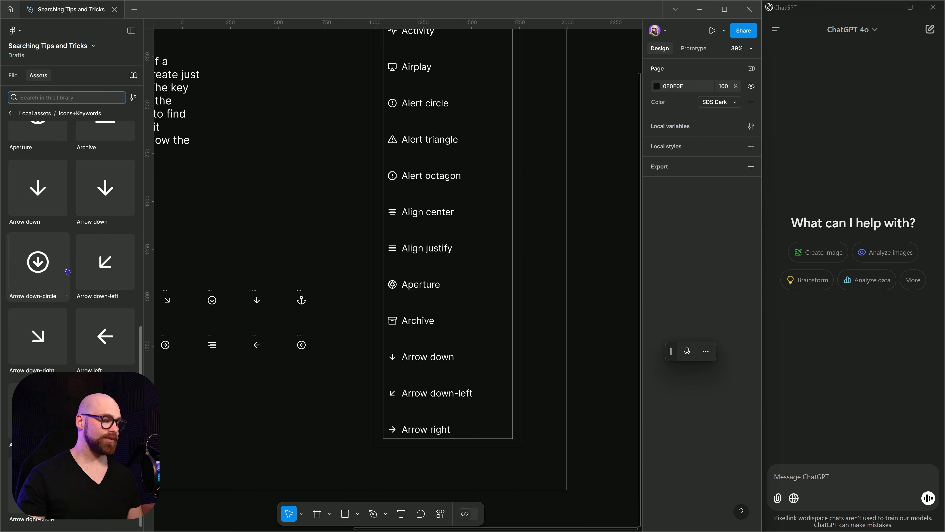
text(arro)
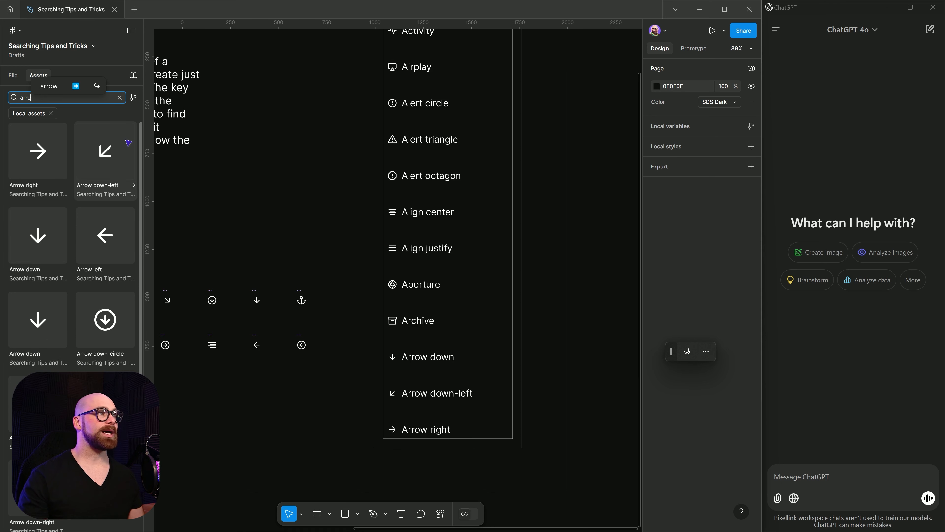
- Move the Arrows frame out of the Icon frame onto the empty canvas beside the Icons+Keywords section, about level with the Icon frame
double_click(456, 374)
scroll(465, 338, down, 3)
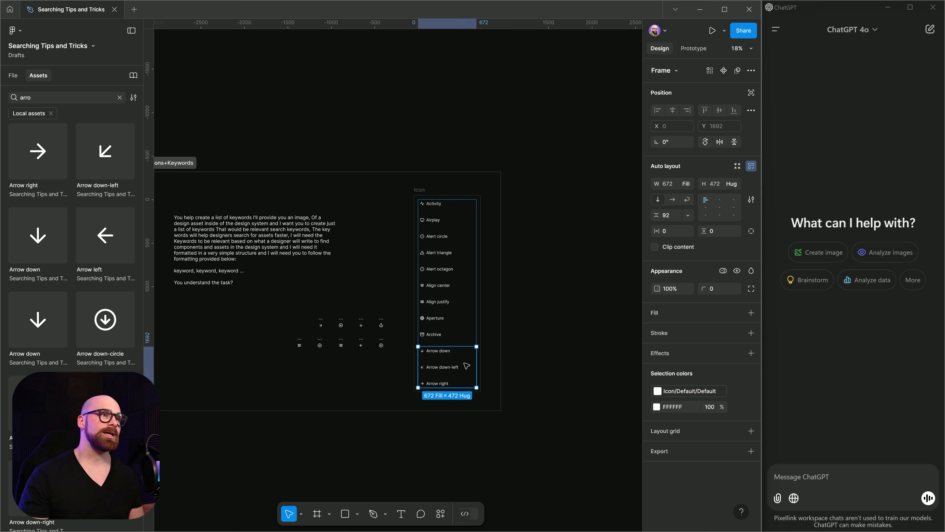
drag(460, 369, 574, 268)
click(581, 406)
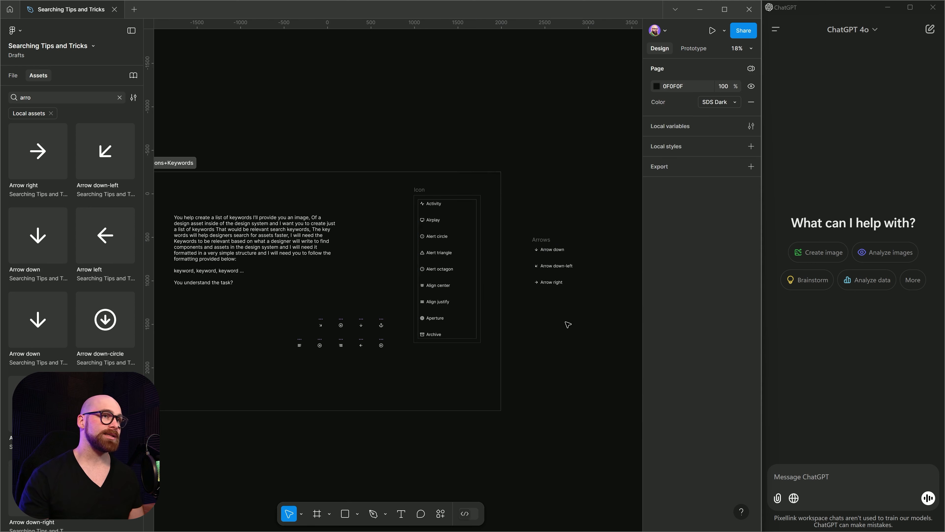
drag(543, 237, 535, 191)
click(553, 312)
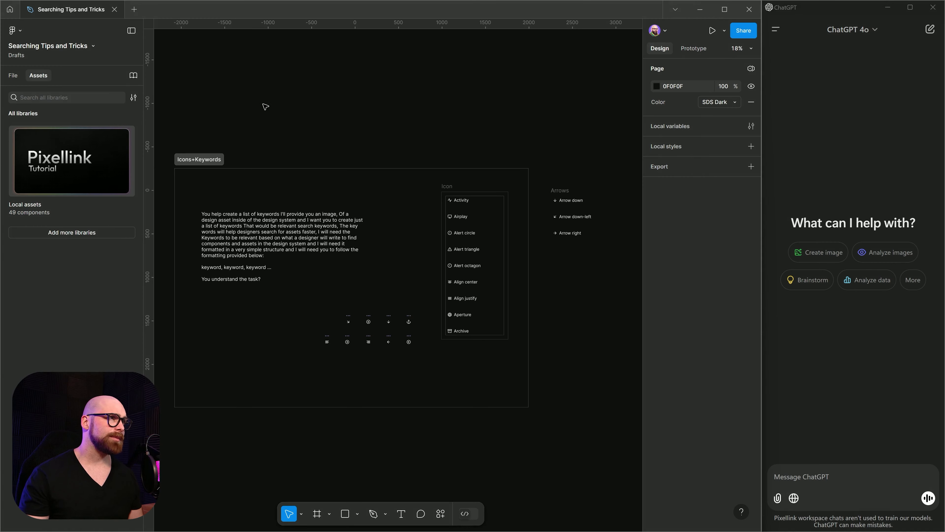
- Open the Keywords+SubGroups page and bring its whole content into view
click(13, 75)
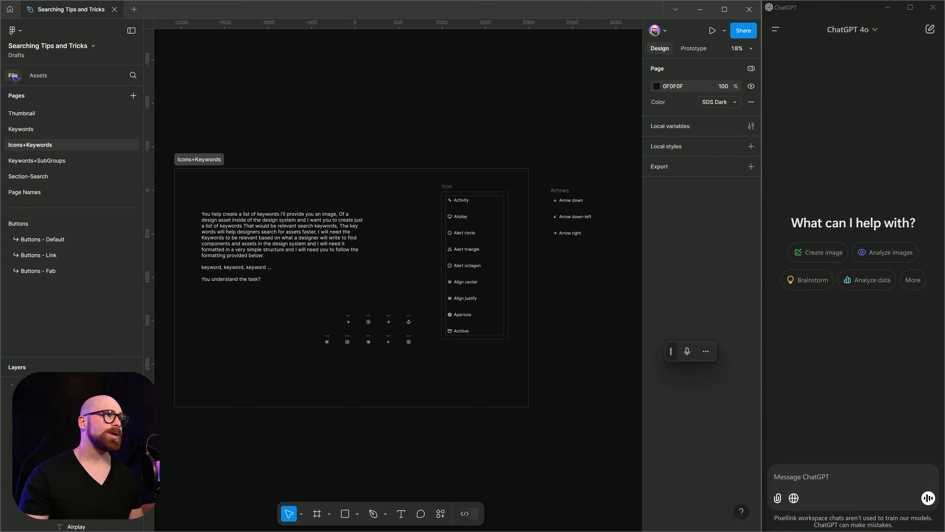
click(73, 161)
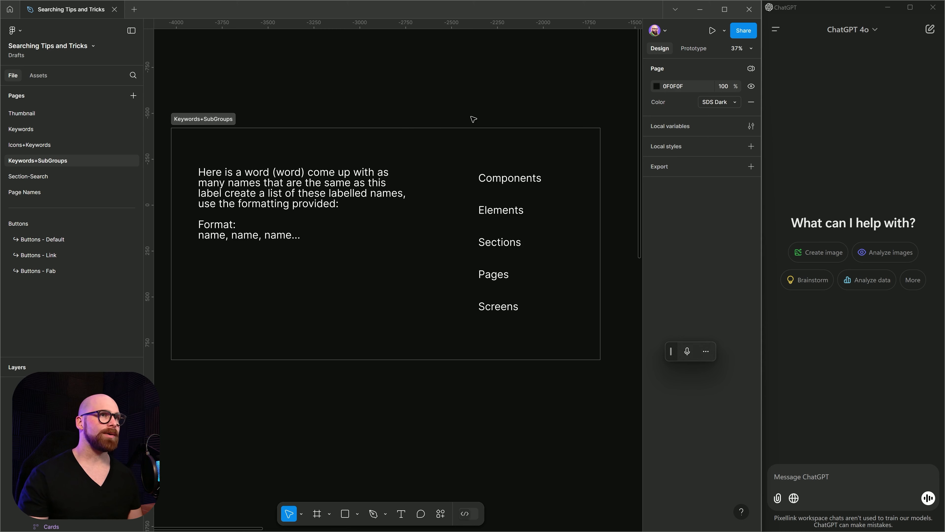
scroll(473, 119, down, 10)
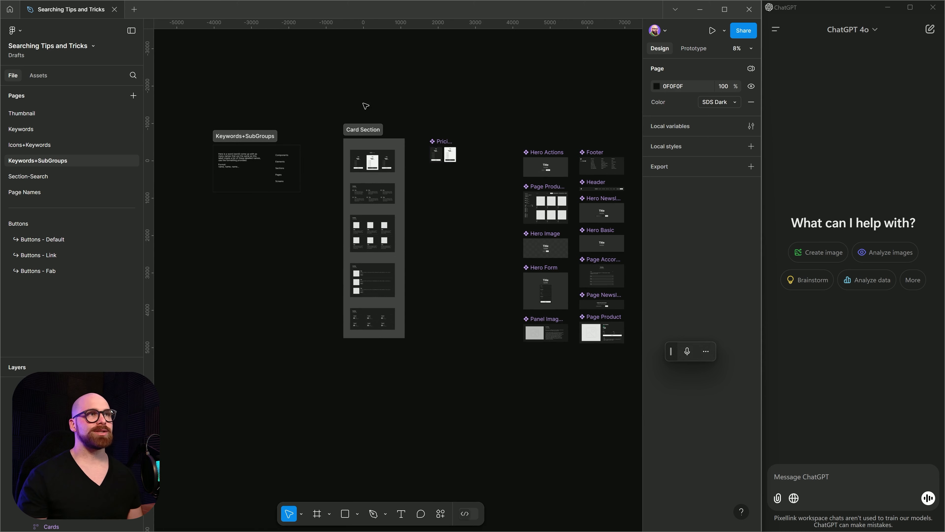
- Move the twelve Hero, Page, Panel, Header and Footer components closer to the Card Section, level with the section's upper edge
scroll(445, 78, down, 2)
scroll(445, 78, right, 2)
drag(446, 84, 632, 379)
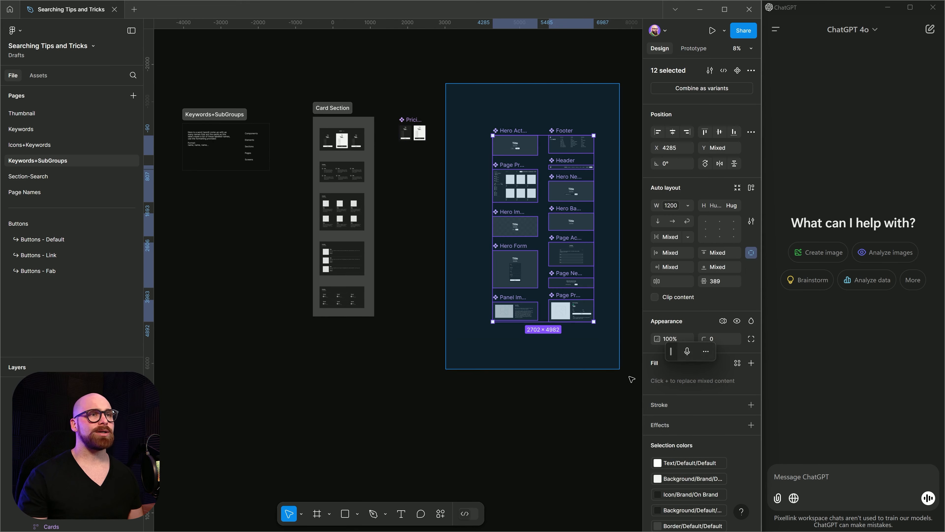
drag(532, 152, 491, 132)
- Examine the Grid Pricing, Grid Icon, Grid Image and Grid Content List components inside the Card Section
scroll(374, 120, up, 4)
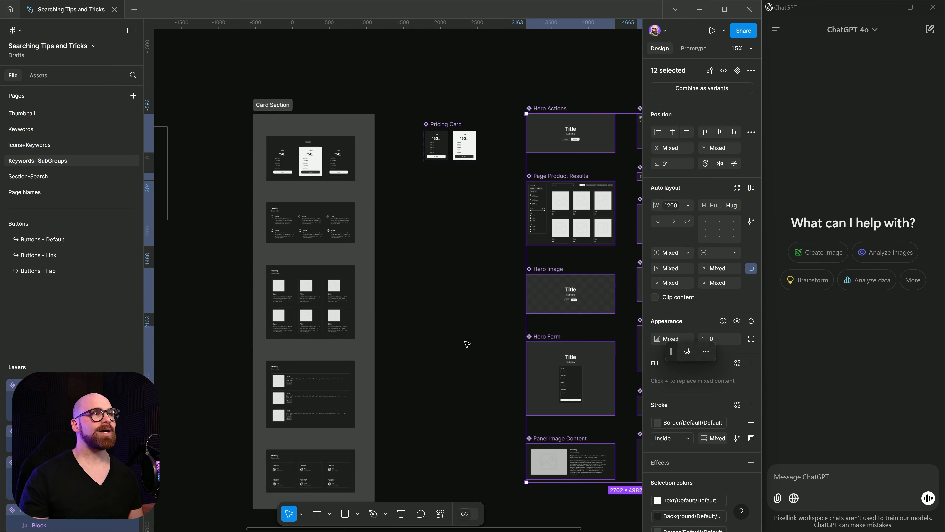
scroll(481, 325, left, 3)
scroll(481, 325, up, 2)
scroll(440, 303, left, 2)
scroll(440, 304, up, 1)
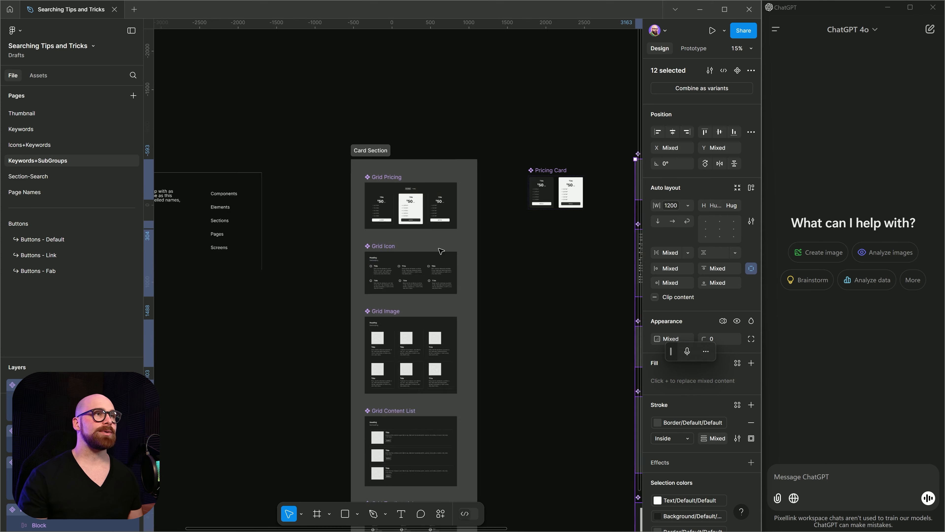
scroll(437, 231, up, 5)
drag(455, 400, 458, 173)
scroll(457, 173, down, 6)
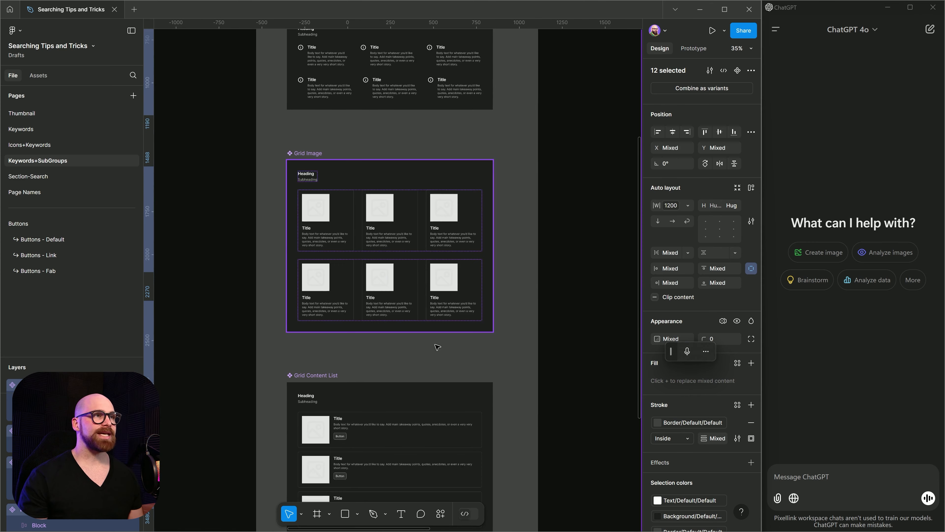
scroll(482, 158, up, 8)
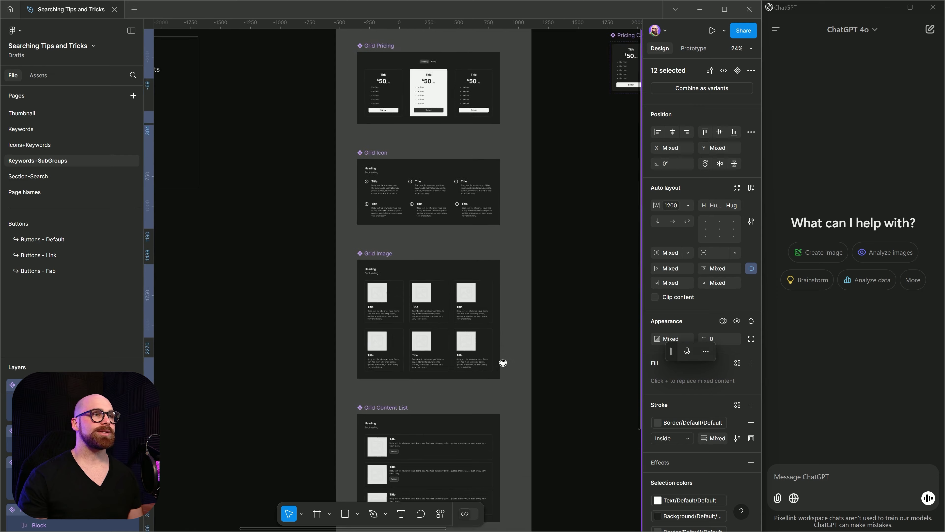
scroll(499, 373, down, 3)
- Select the Card Section, open its name for editing and deselect the section
click(346, 189)
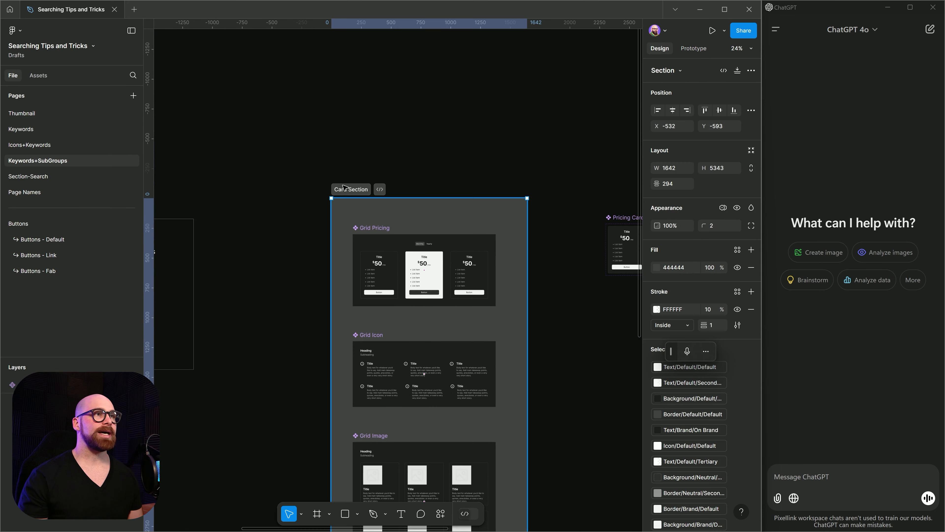
double_click(345, 190)
double_click(344, 190)
double_click(360, 193)
click(466, 173)
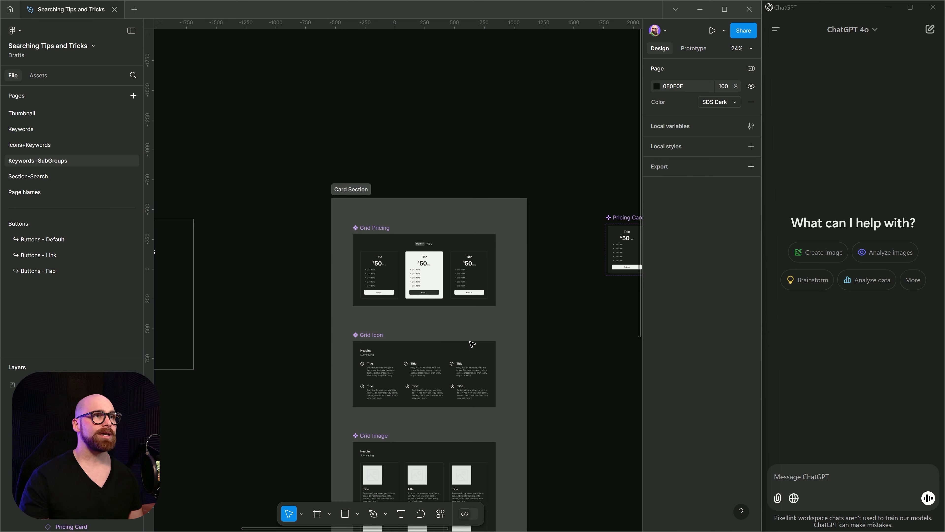
- Look up the Section tool among the frame tool options without choosing it
scroll(465, 327, down, 1)
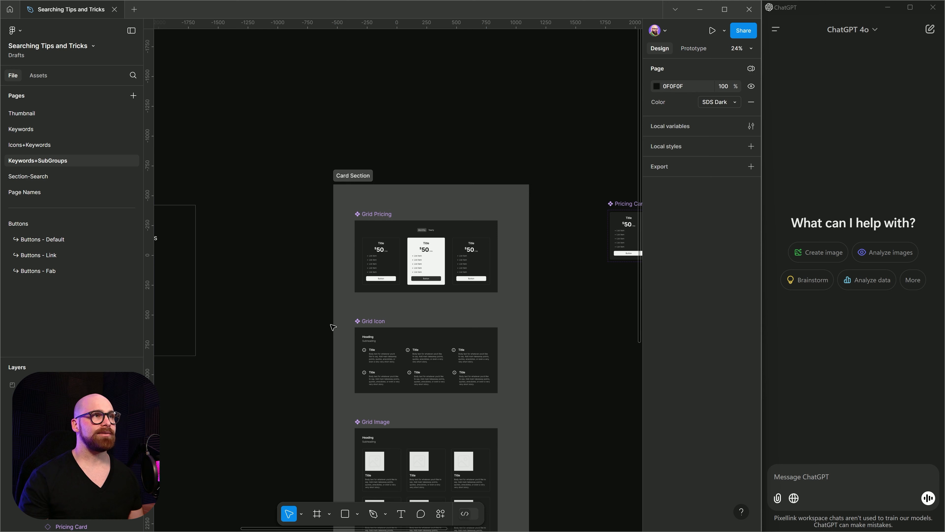
click(329, 514)
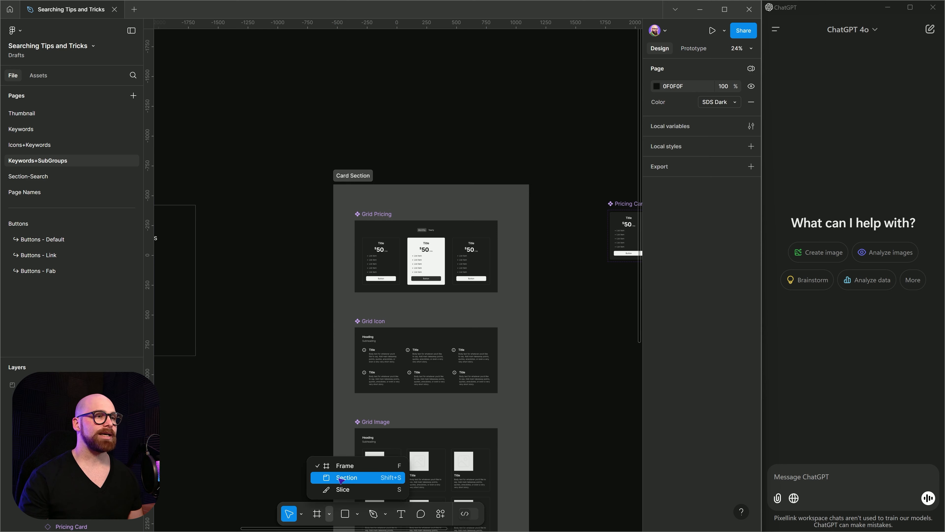
click(483, 132)
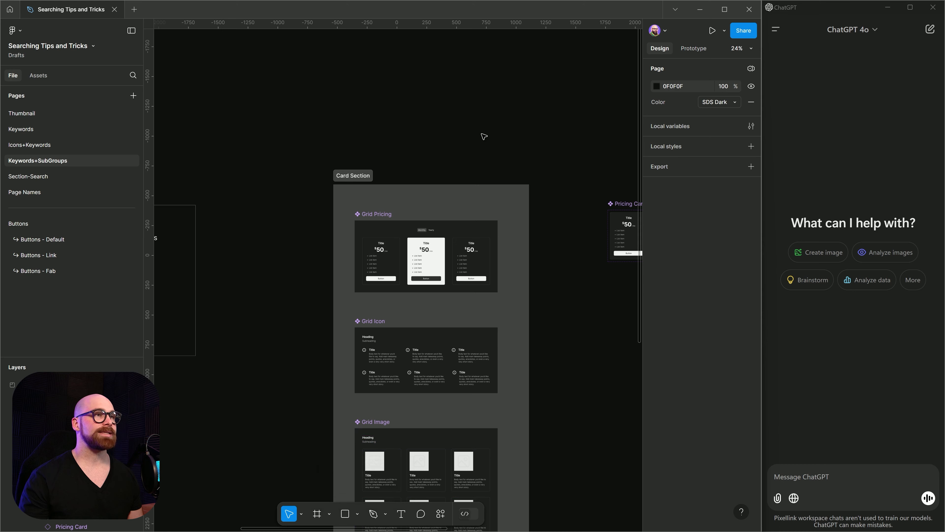
scroll(470, 147, down, 1)
scroll(359, 112, down, 2)
scroll(359, 111, right, 1)
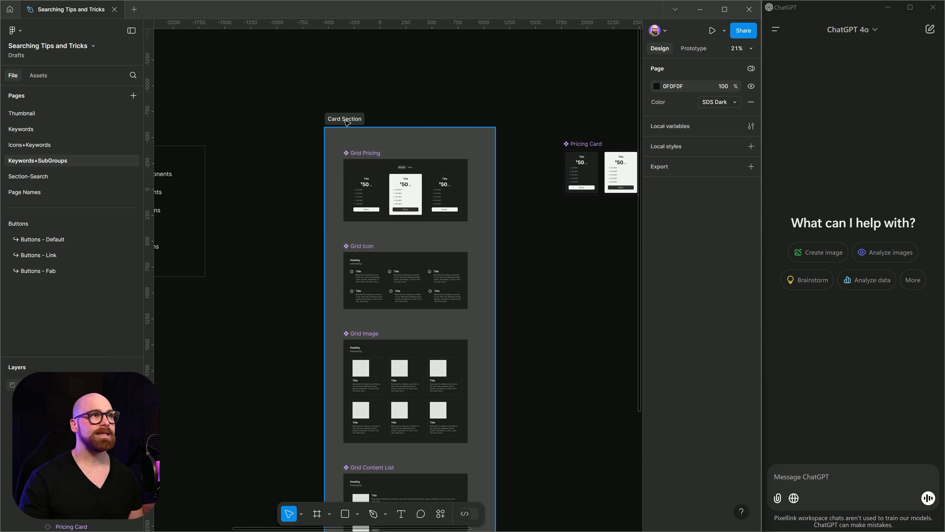
- Highlight the full text of the Card Section's name in edit mode, and leave the name editing
double_click(336, 120)
click(331, 120)
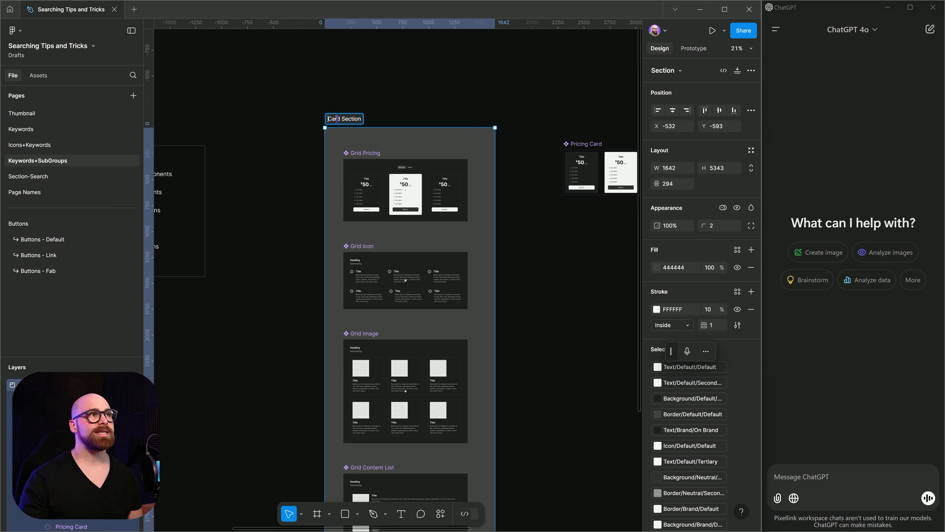
triple_click(329, 119)
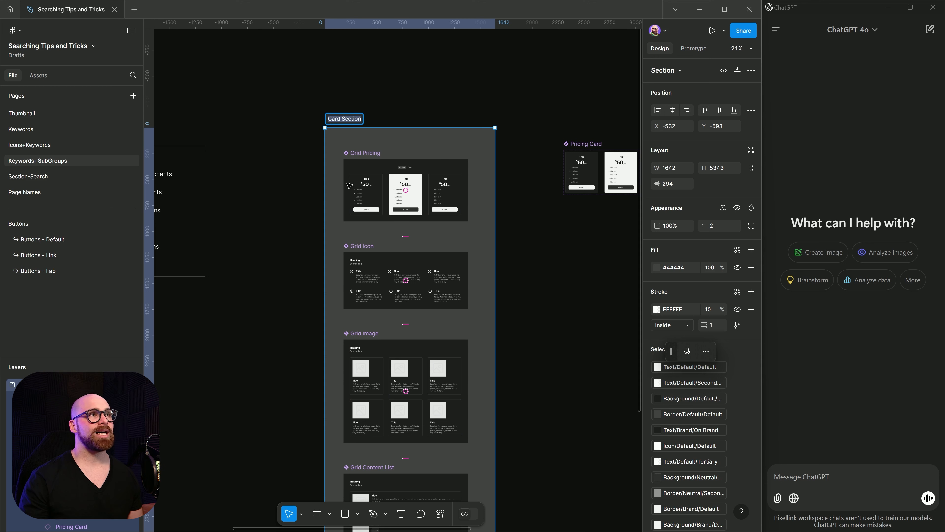
click(293, 186)
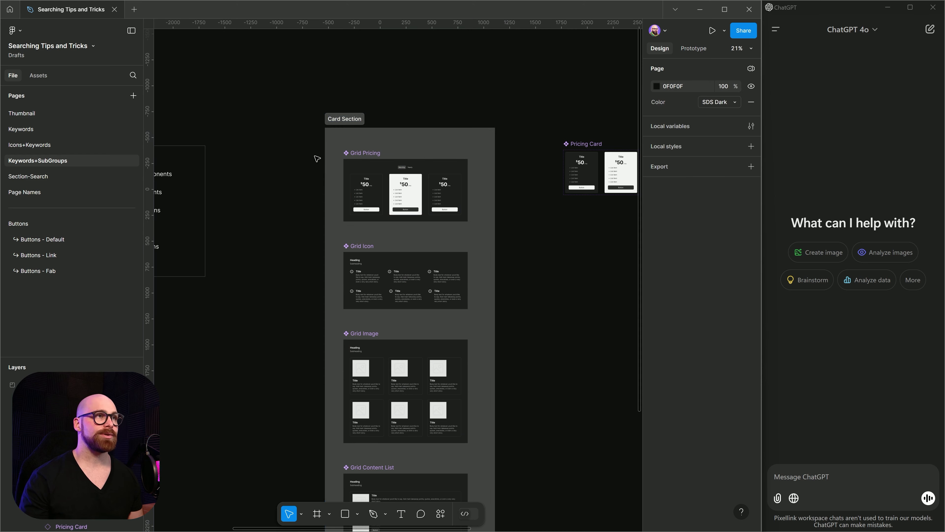
- Examine the prompt text in the Keywords+SubGroups section and its labels Components, Elements, Sections, Pages and Screens by selecting them
scroll(385, 109, down, 2)
scroll(385, 109, left, 2)
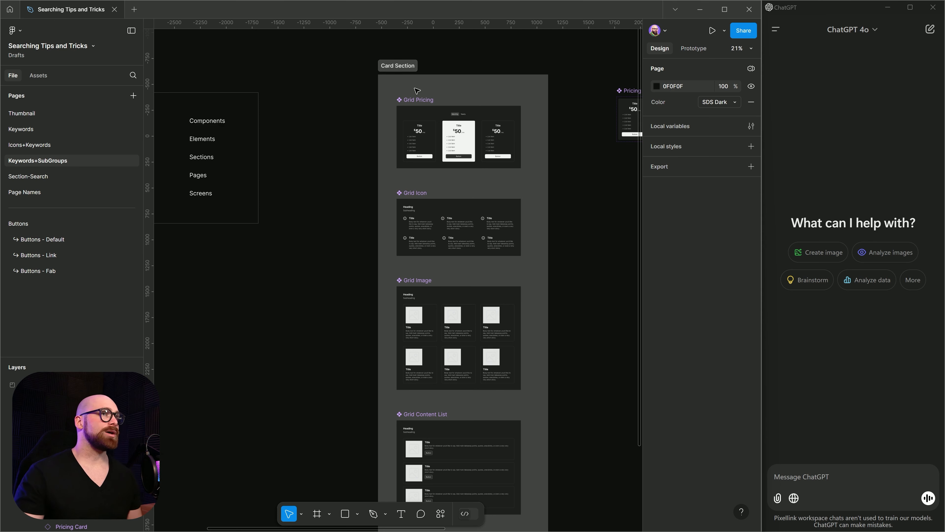
drag(354, 161, 533, 228)
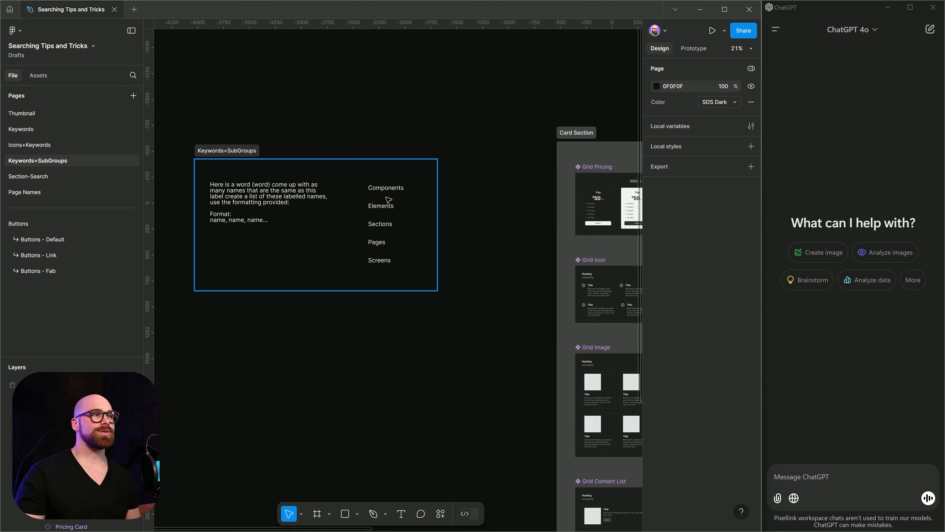
scroll(385, 199, up, 1)
drag(328, 242, 400, 262)
scroll(400, 261, up, 2)
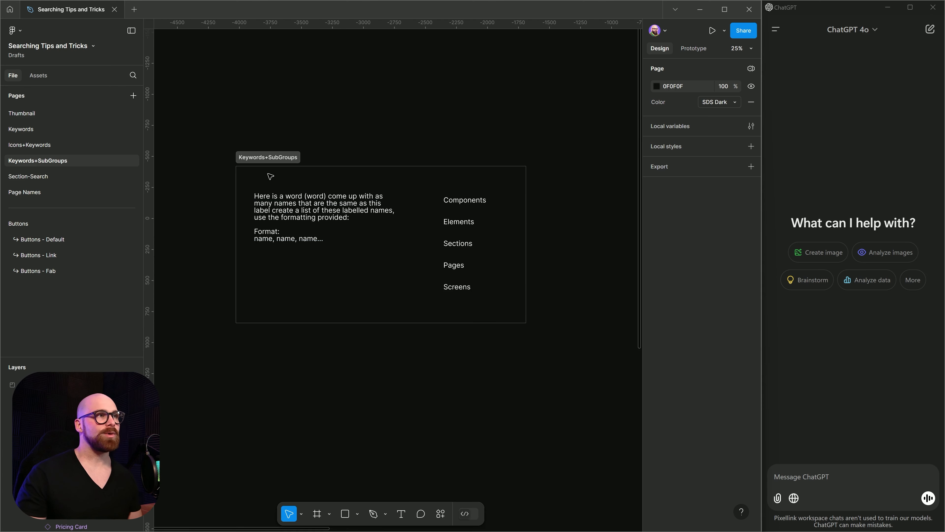
click(268, 156)
drag(408, 140, 517, 324)
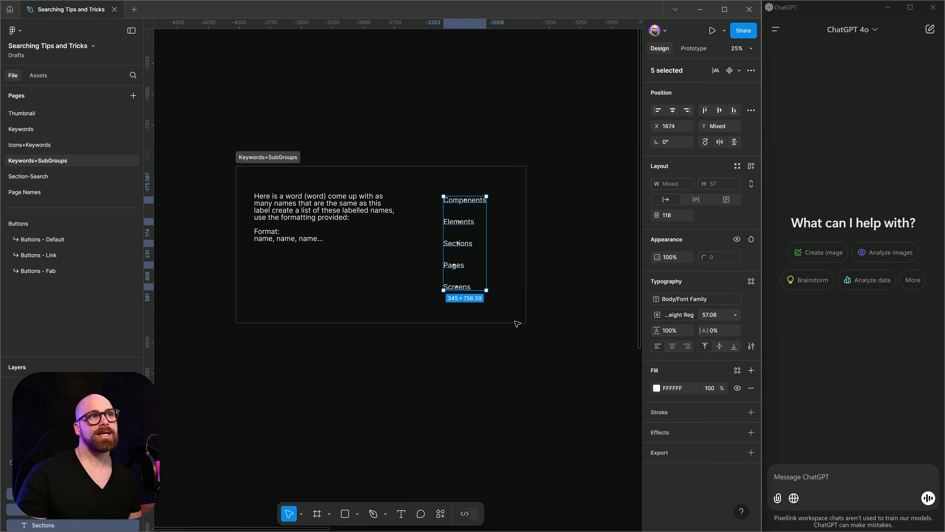
click(469, 224)
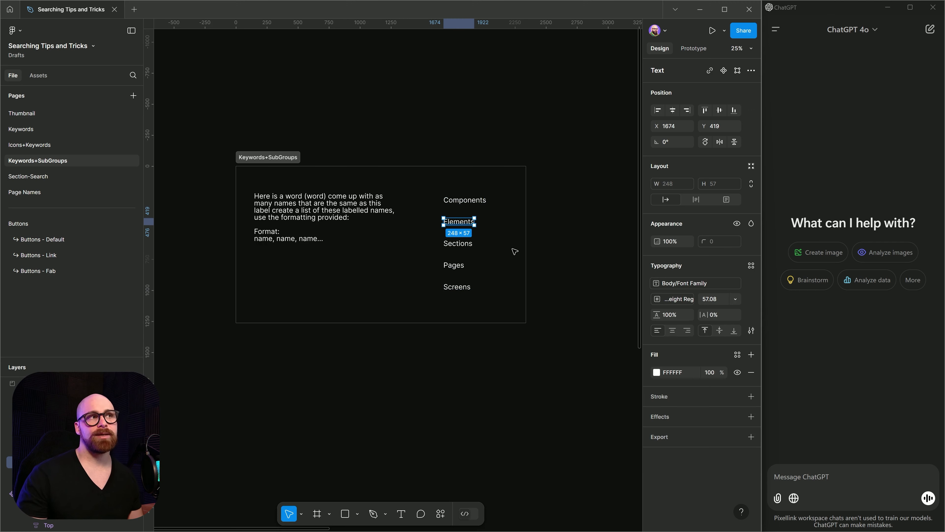
- Open the Grid Pricing component's configuration and highlight the Pricing title and the keyword list in its description
drag(552, 242, 262, 287)
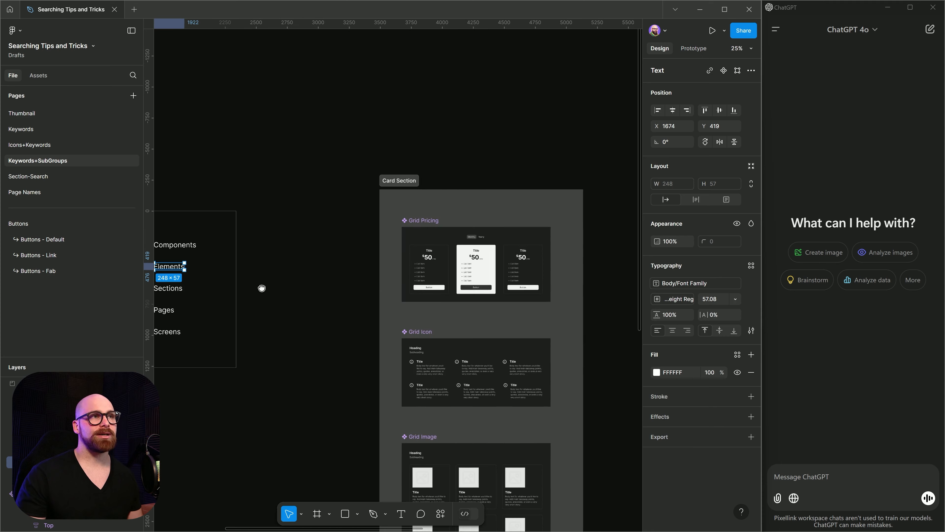
click(424, 219)
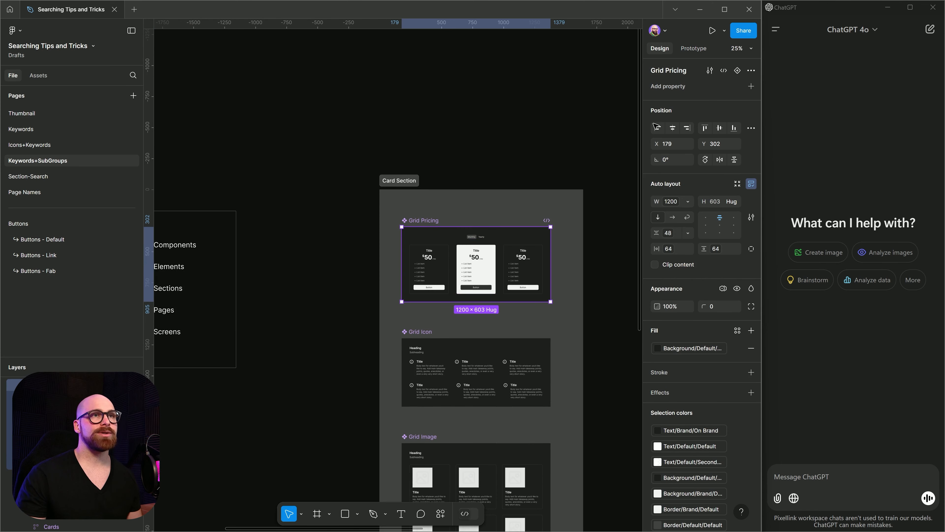
click(709, 71)
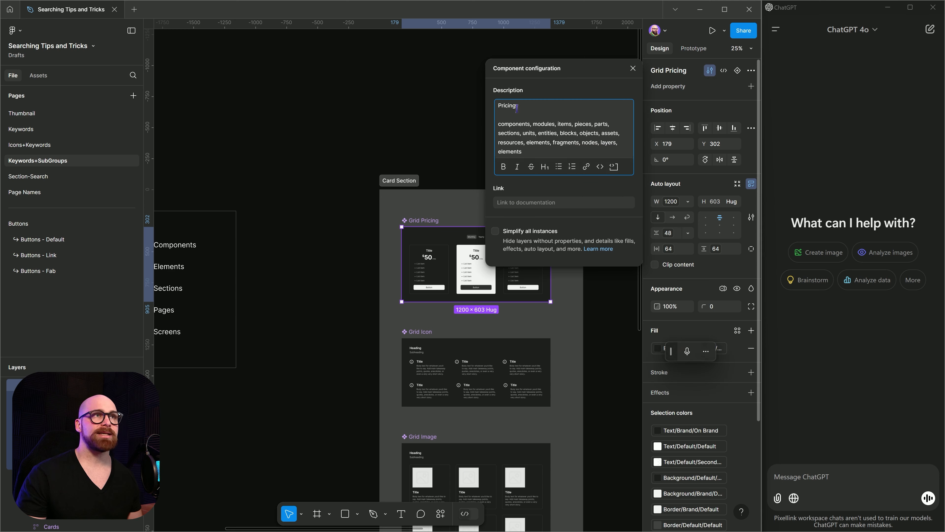
drag(516, 107, 498, 105)
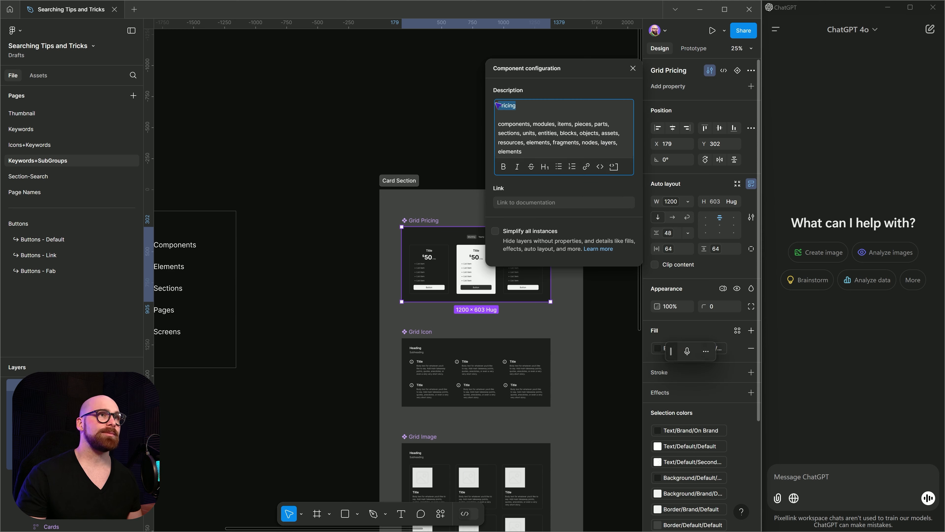
click(525, 107)
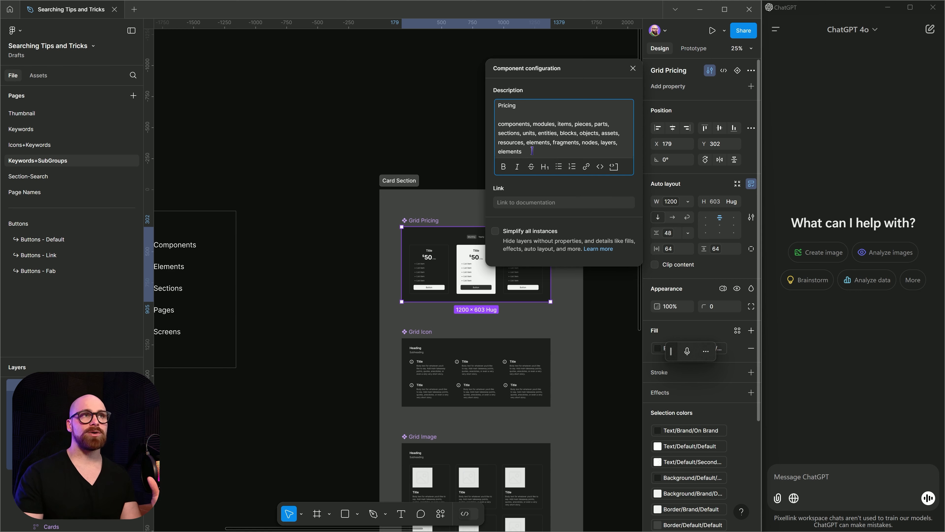
double_click(560, 126)
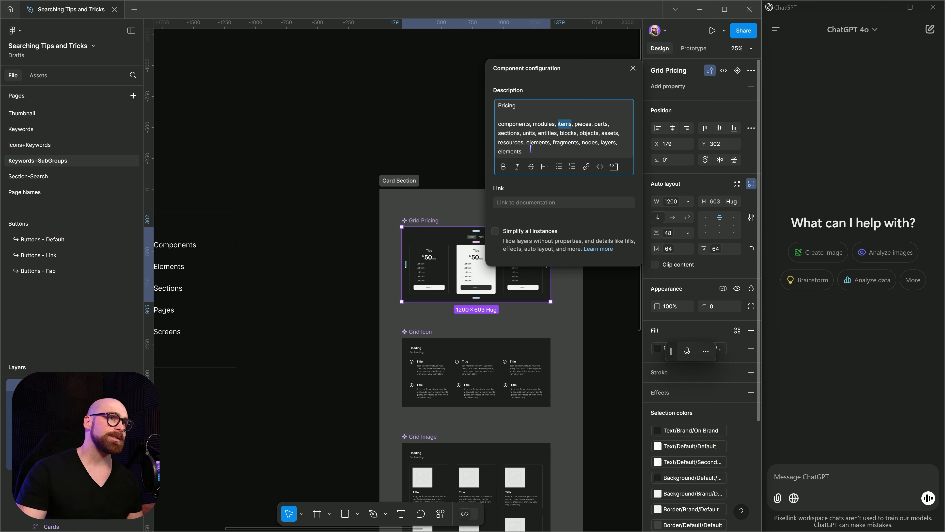
drag(528, 150, 499, 122)
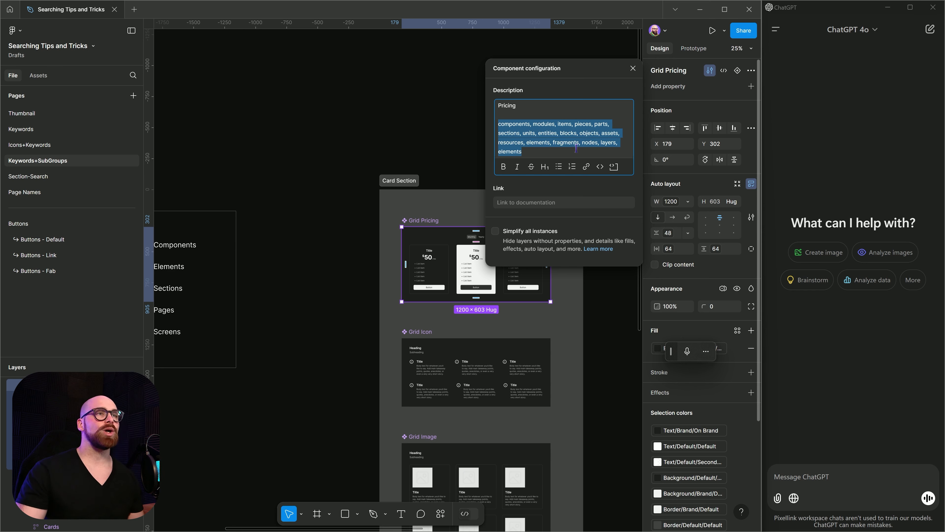
- Close the component configuration and look through the Grid Pricing, Grid Icon and Grid Image components in the Card Section
click(413, 188)
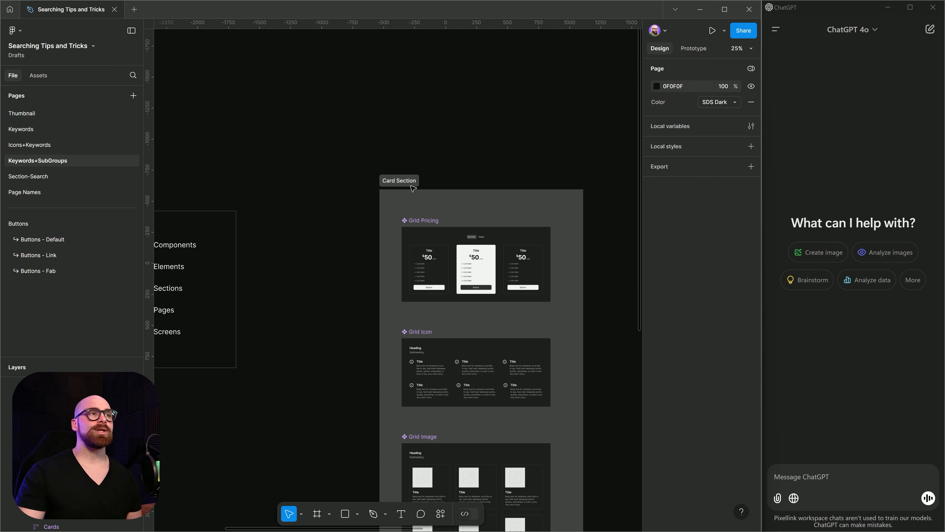
click(410, 186)
drag(446, 253, 417, 210)
click(405, 177)
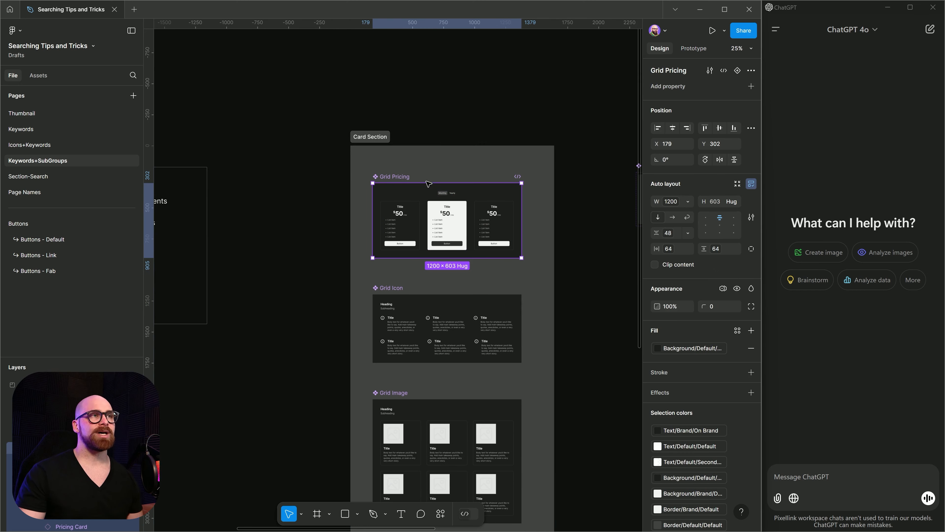
click(445, 308)
scroll(450, 298, down, 5)
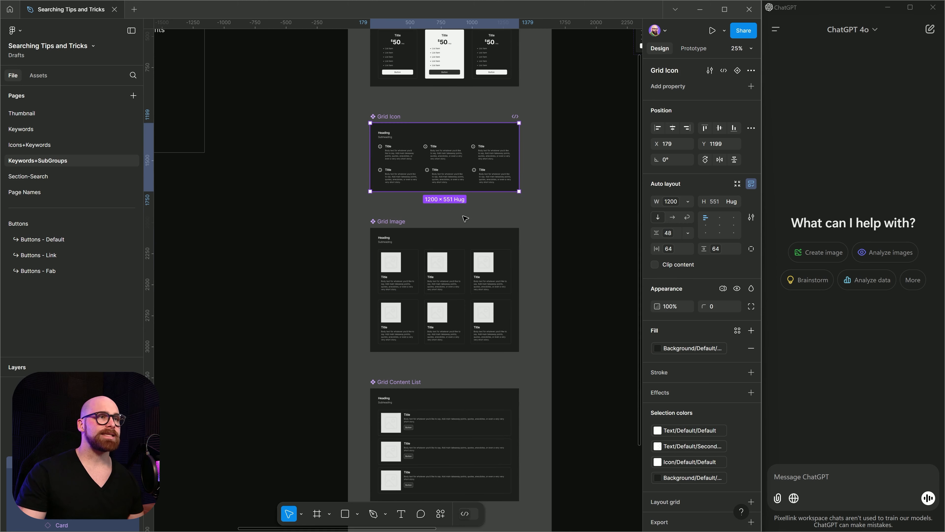
click(436, 267)
scroll(458, 298, down, 2)
- Copy the full prompt text from the Keywords+SubGroups section and paste it into the ChatGPT message
drag(458, 297, 636, 373)
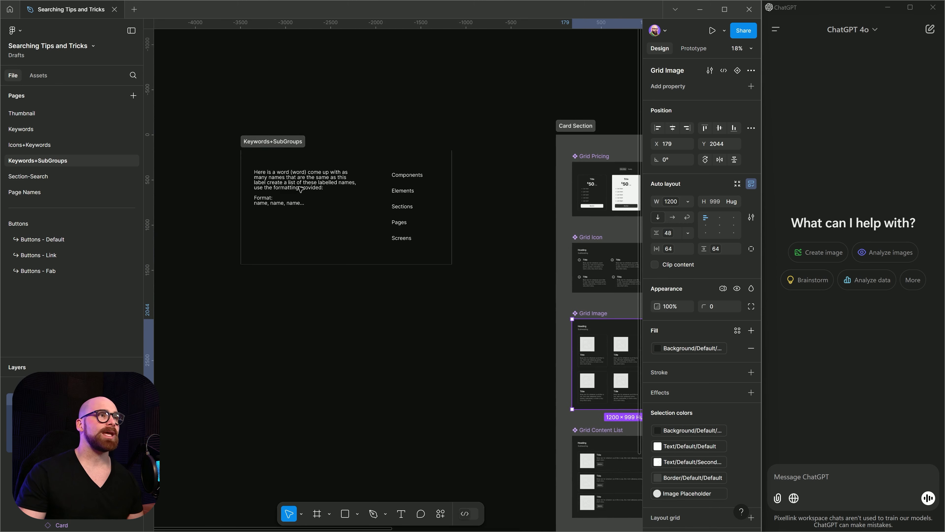
scroll(293, 185, up, 3)
double_click(293, 186)
key(ctrl+c)
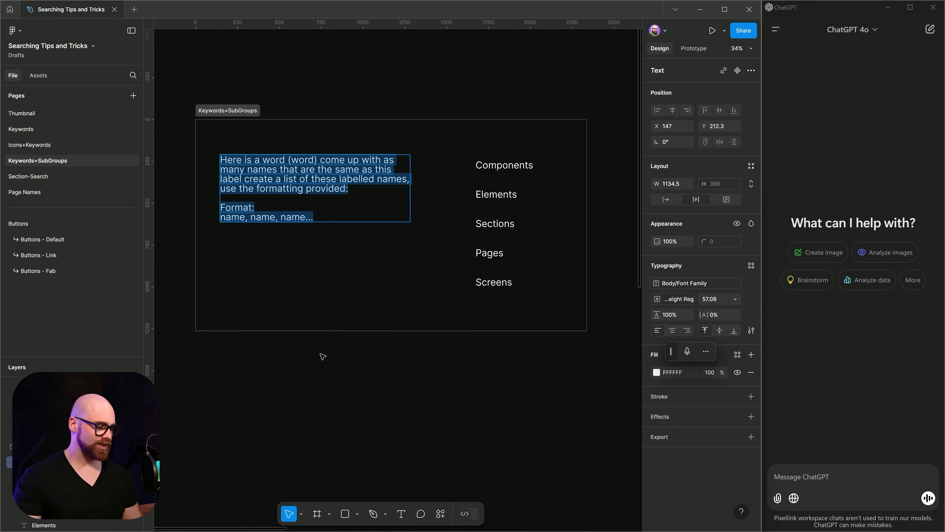
click(827, 475)
key(ctrl+v)
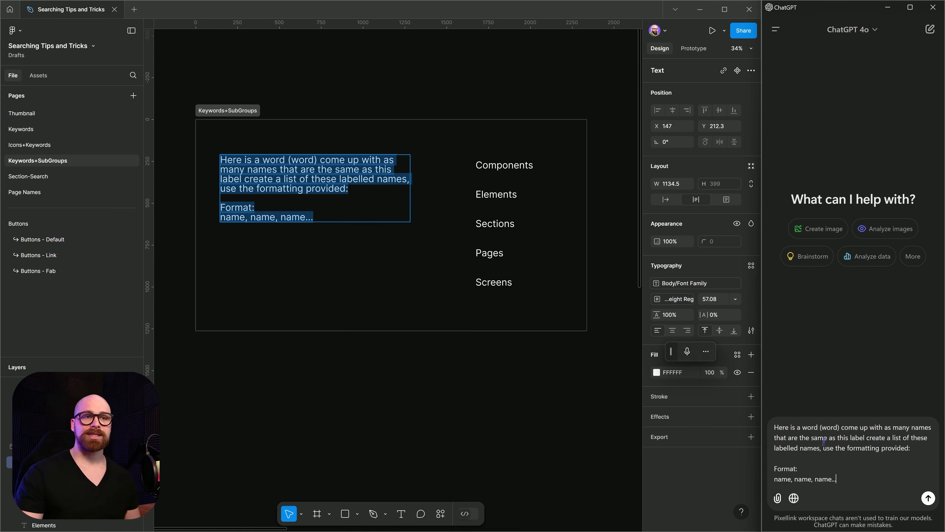
- Replace the placeholder "word" in the ChatGPT prompt with the label text Pages and send the message
click(492, 254)
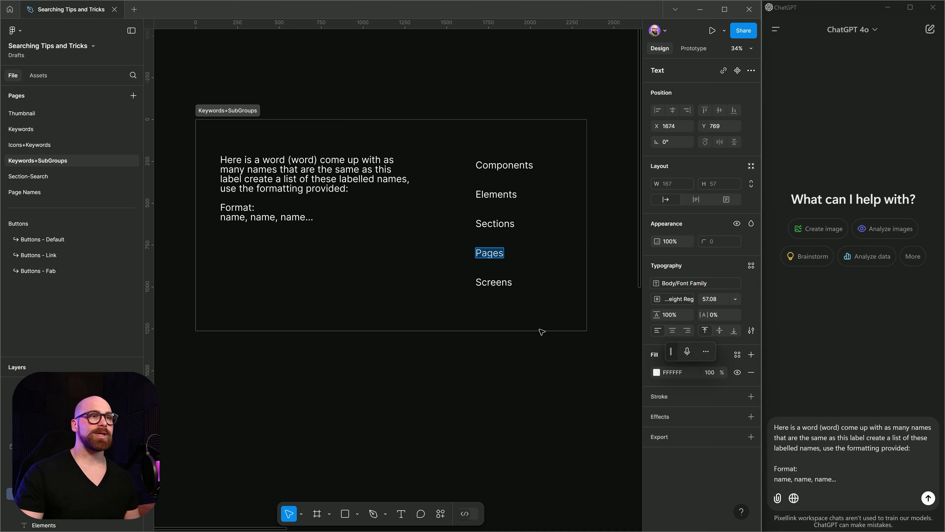
double_click(831, 428)
text(Pages)
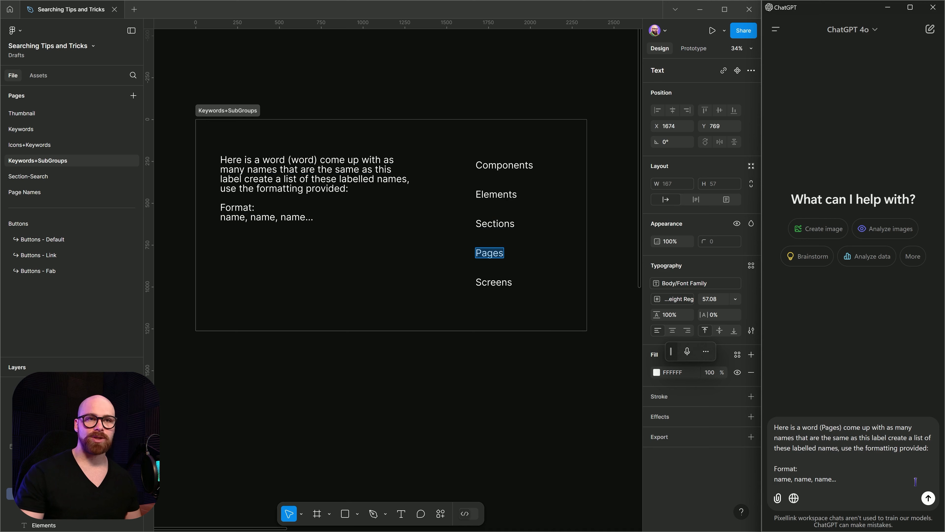
click(928, 498)
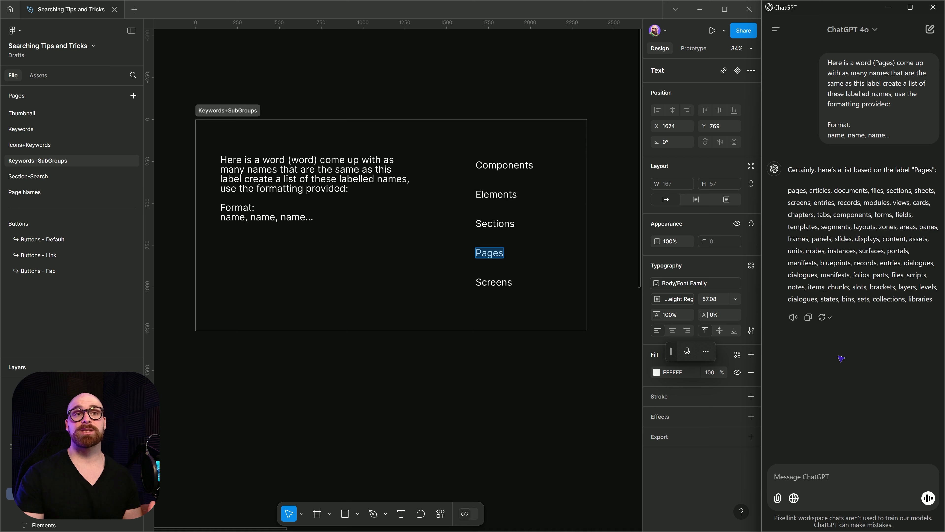
- Examine the generated keyword list in ChatGPT by highlighting the words collections, frames, templates and layouts
double_click(886, 299)
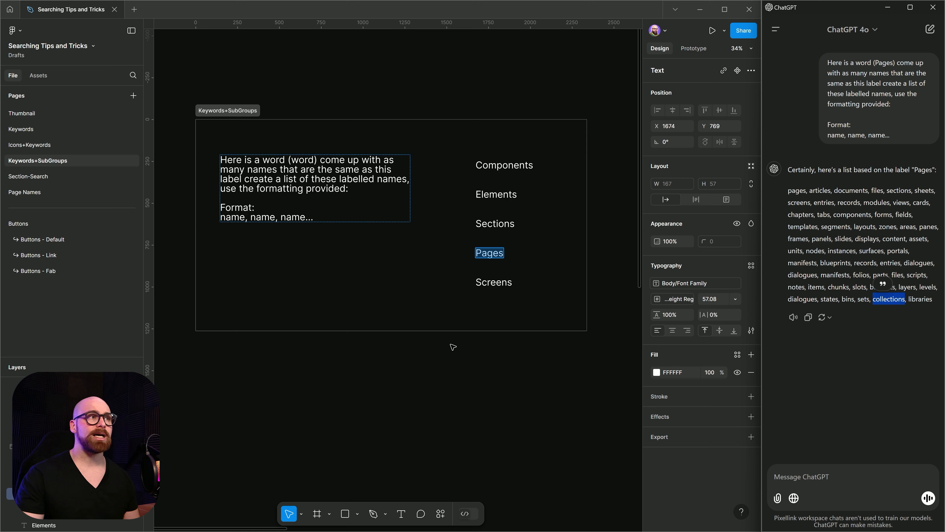
double_click(794, 239)
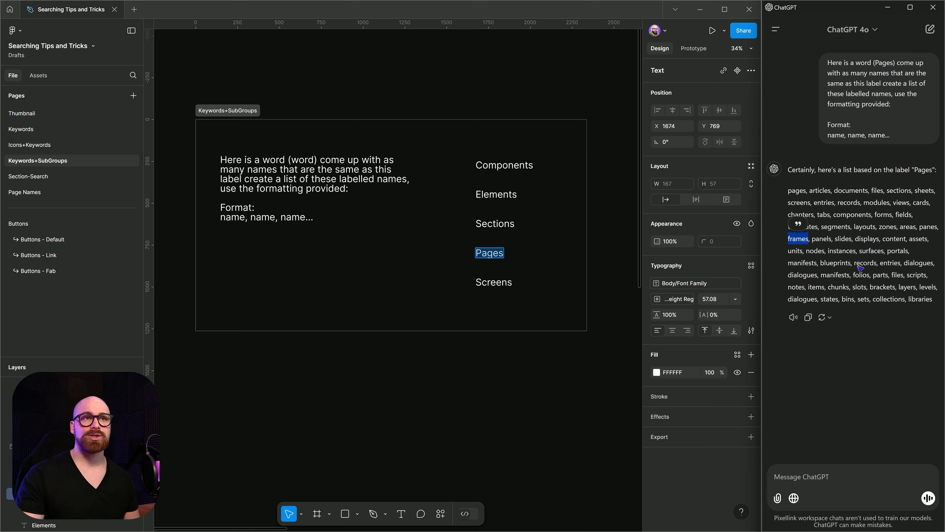
click(815, 232)
double_click(814, 230)
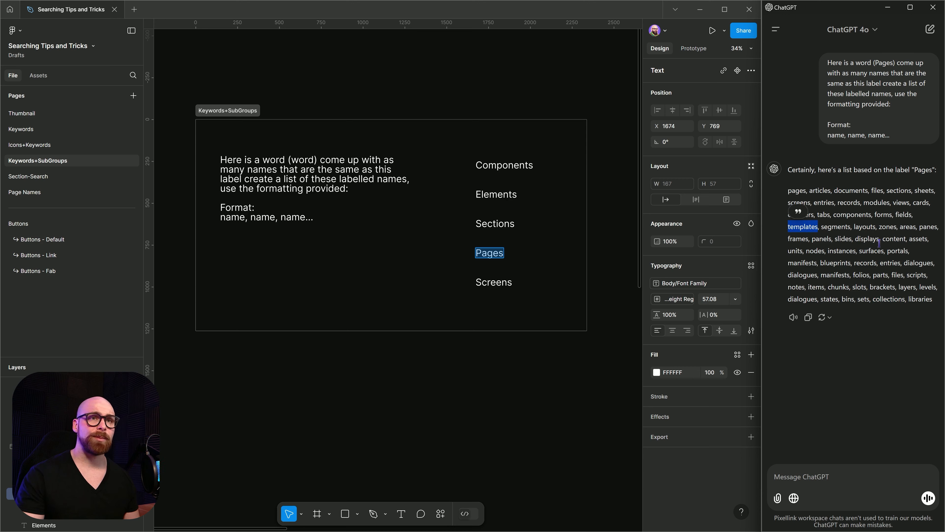
double_click(870, 227)
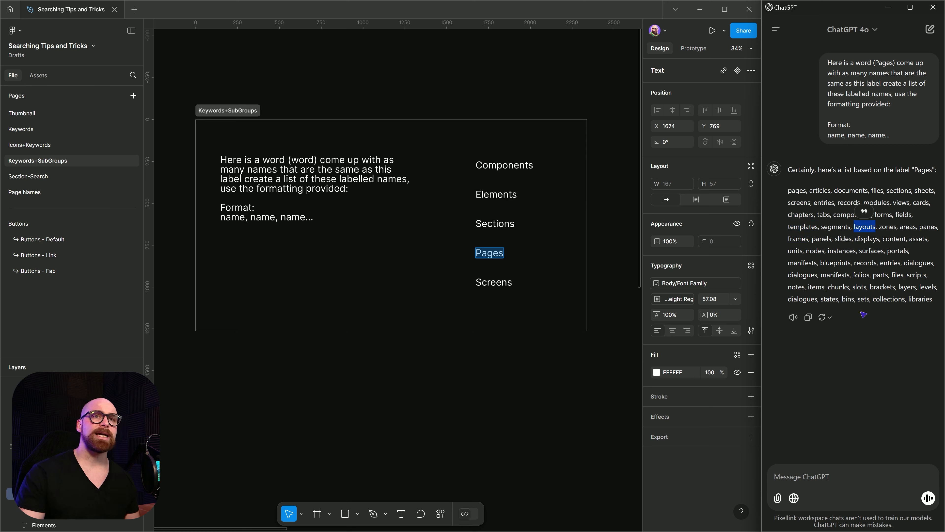
- Return to the Figma canvas and search the assets for "Section"
scroll(344, 156, down, 3)
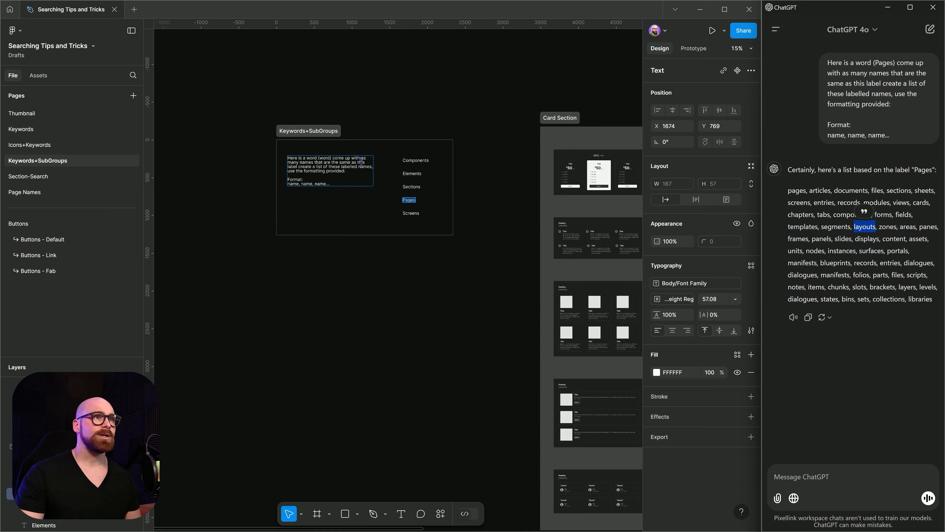
click(453, 160)
drag(453, 160, 294, 184)
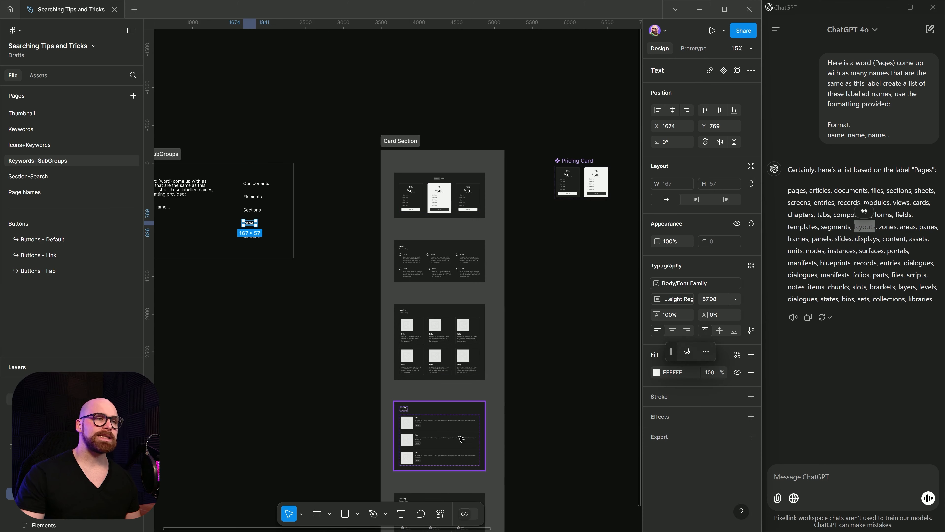
click(440, 513)
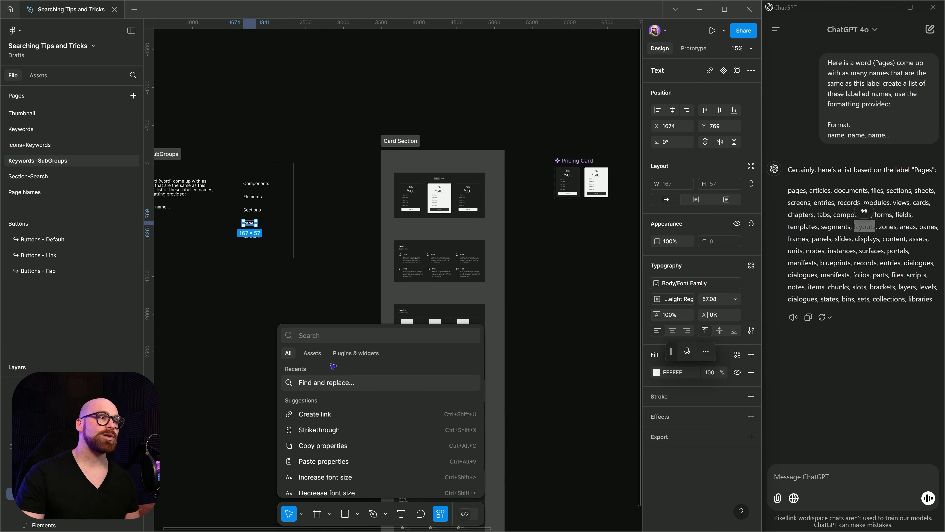
click(314, 353)
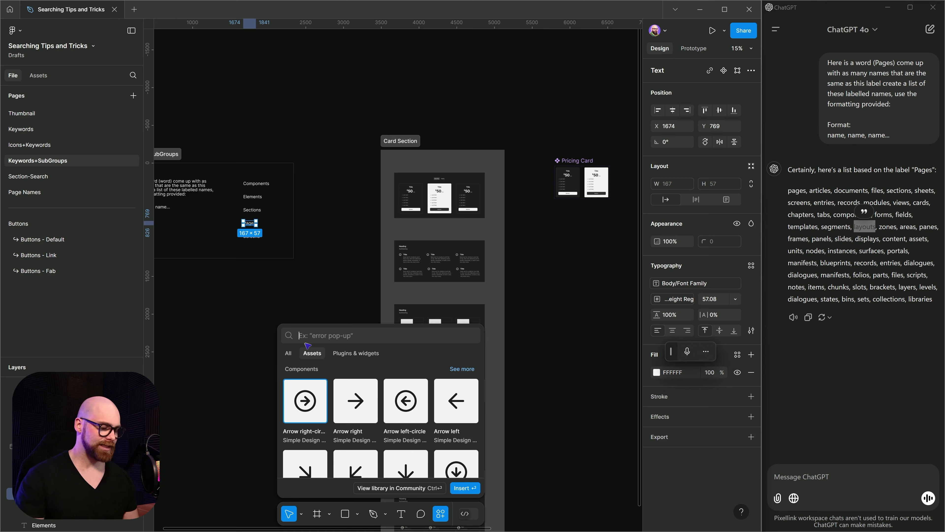
text(Sec)
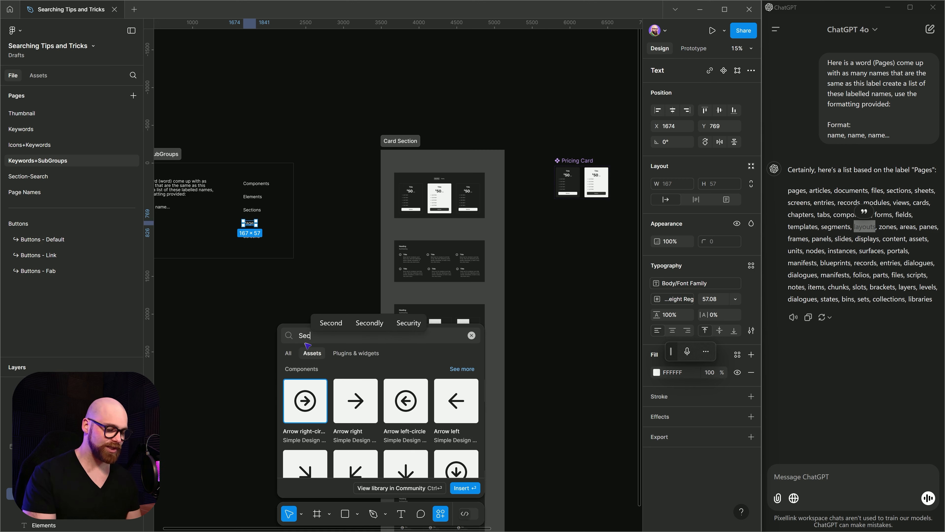
text(tion)
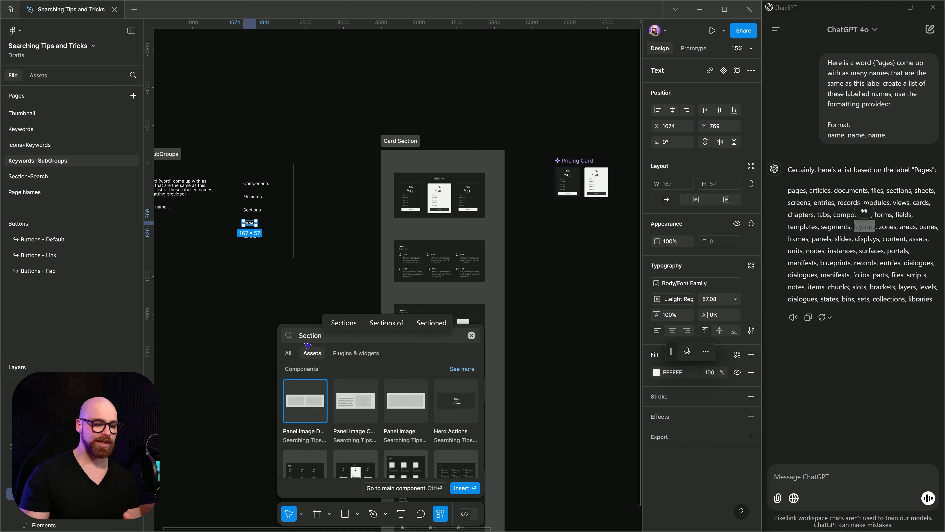
- Search the assets for "Card" instead and look through the matching components
key(BackSpace)
key(BackSpace)
key(BackSpace)
key(BackSpace)
key(BackSpace)
key(BackSpace)
key(BackSpace)
text(Card)
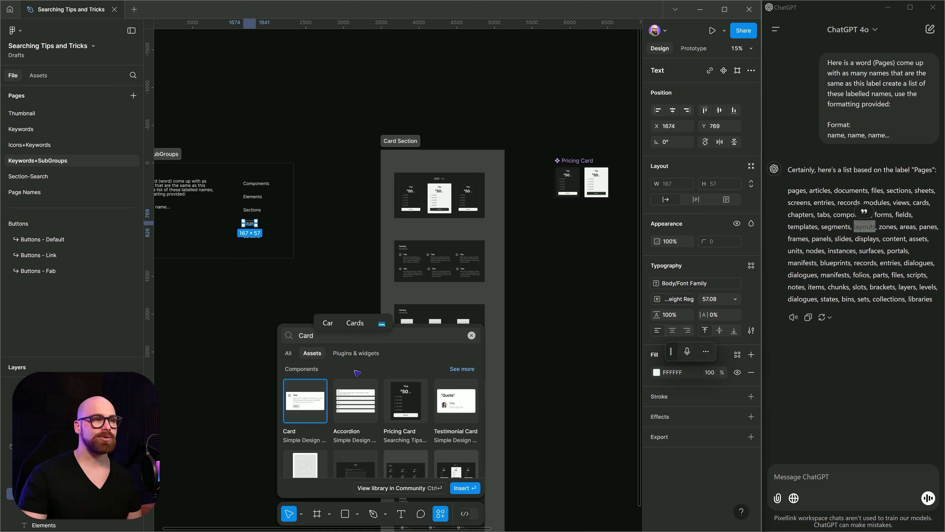
scroll(408, 378, down, 3)
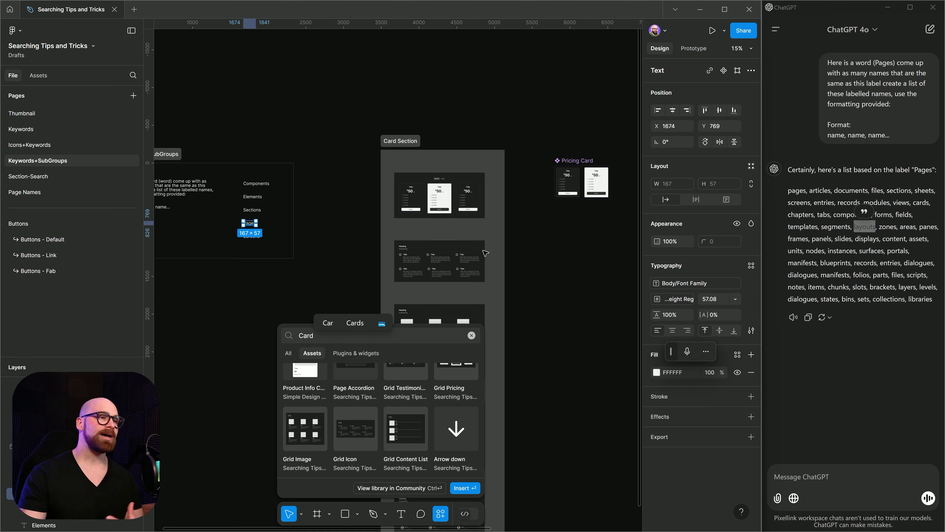
- Close the asset search, select the Grid Pricing component, and select the Card Section that contains it
click(437, 198)
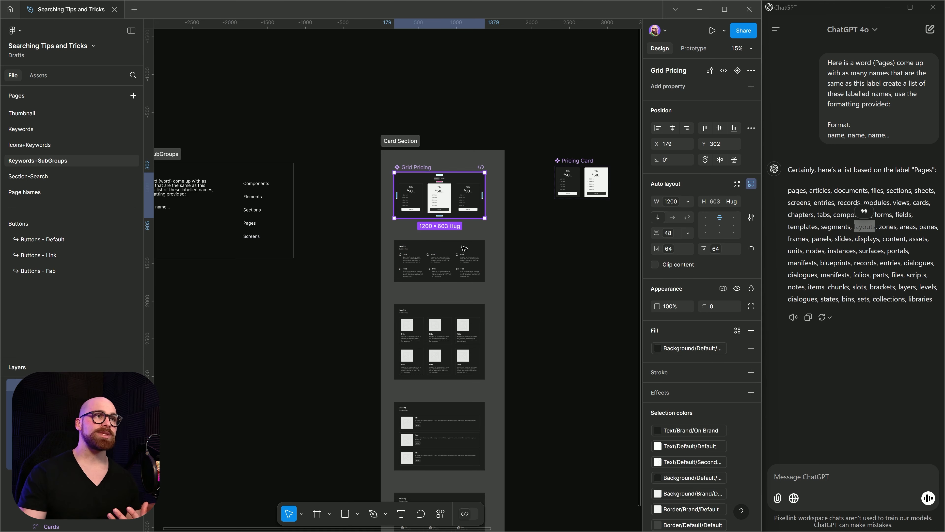
click(330, 157)
click(455, 188)
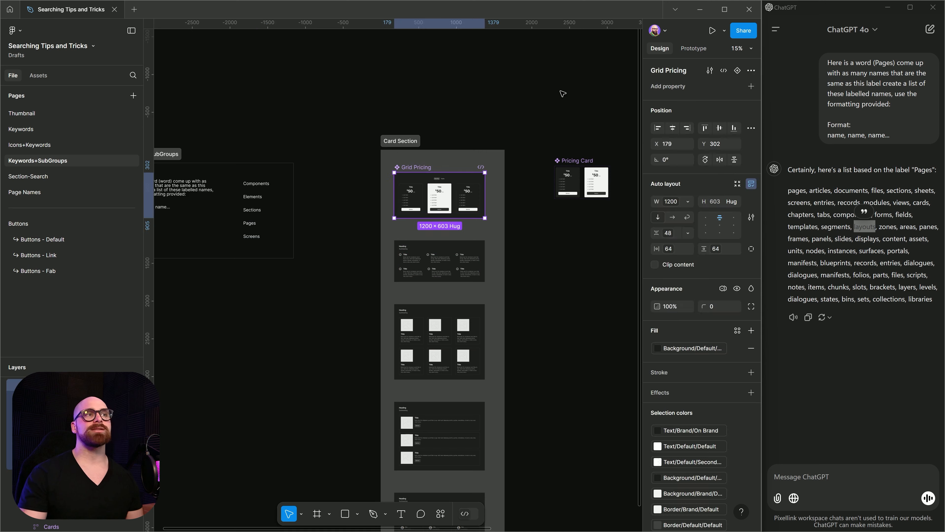
click(416, 141)
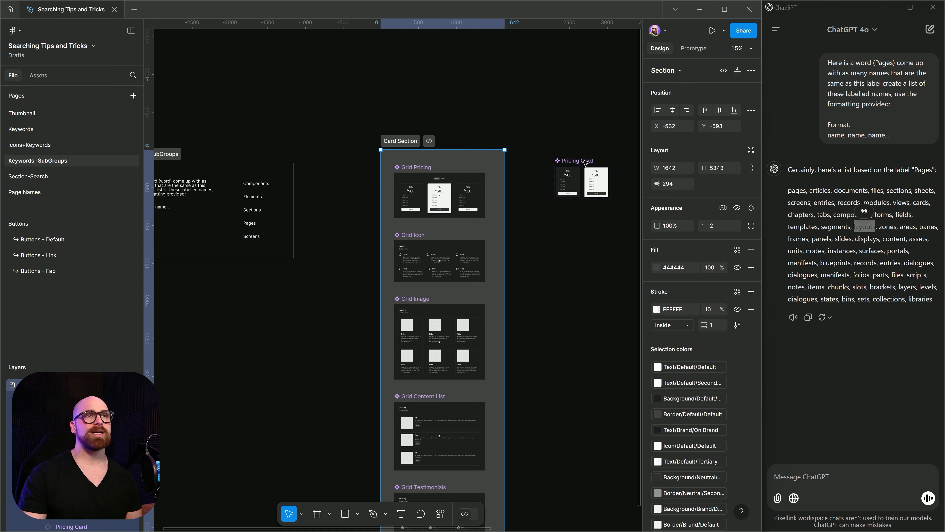
- Reopen Grid Pricing's configuration, highlight the keyword list in its description, and close it to view the page's components
click(438, 204)
click(709, 70)
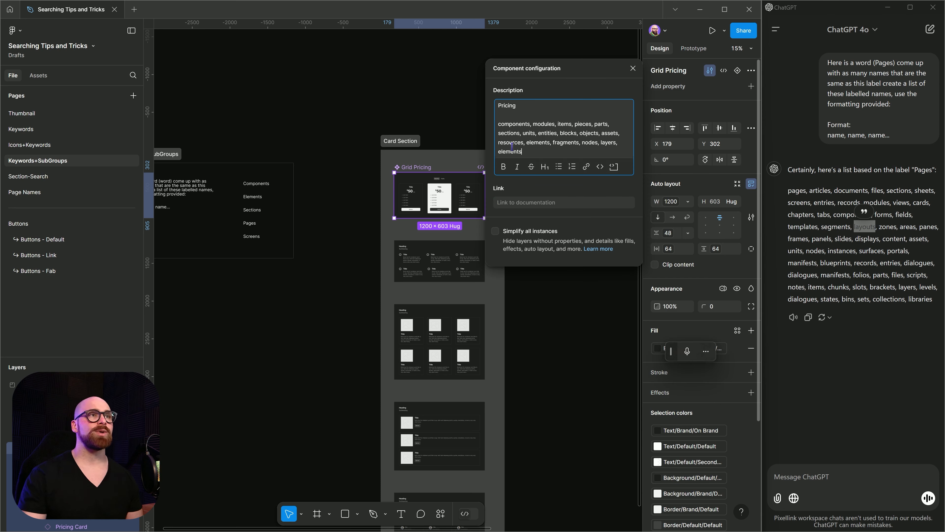
drag(523, 152, 492, 126)
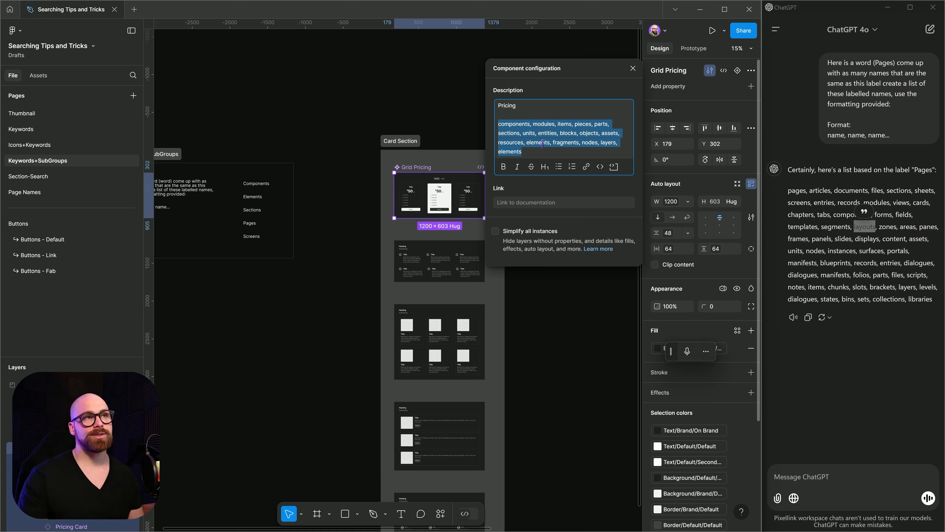
click(436, 109)
scroll(461, 135, down, 3)
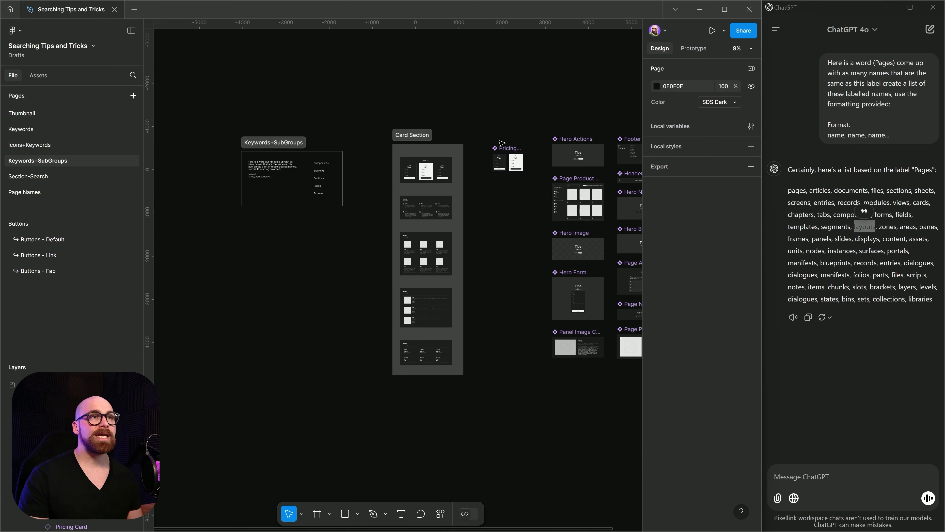
drag(579, 325, 451, 328)
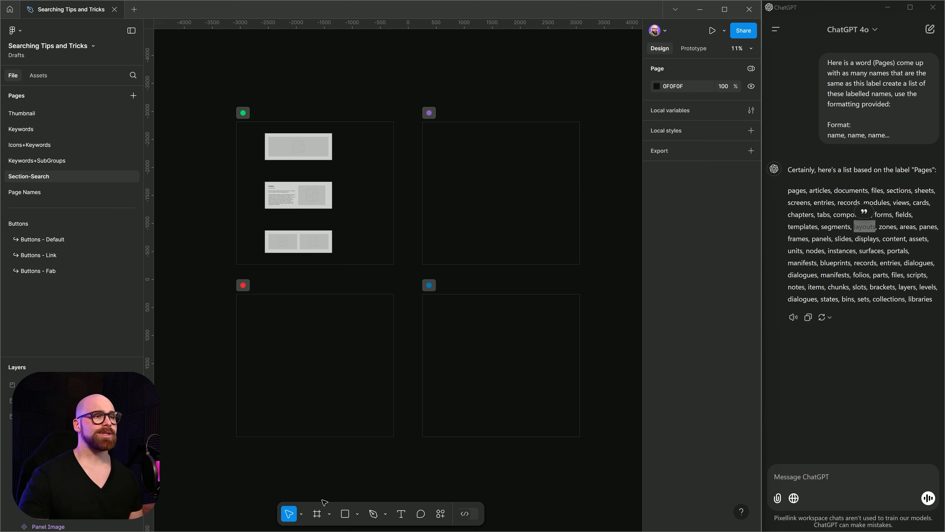
- Draw a section about 2462 × 2638 on the empty canvas beside the green-circle section, and move it closer to that section
click(329, 513)
click(336, 477)
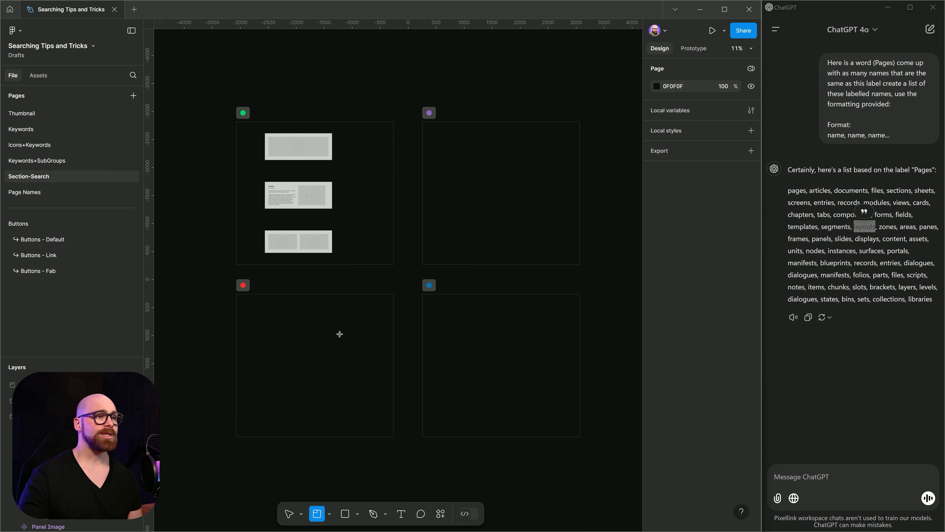
scroll(248, 210, left, 3)
scroll(248, 210, up, 2)
scroll(248, 210, left, 3)
scroll(249, 210, down, 2)
drag(244, 83, 382, 231)
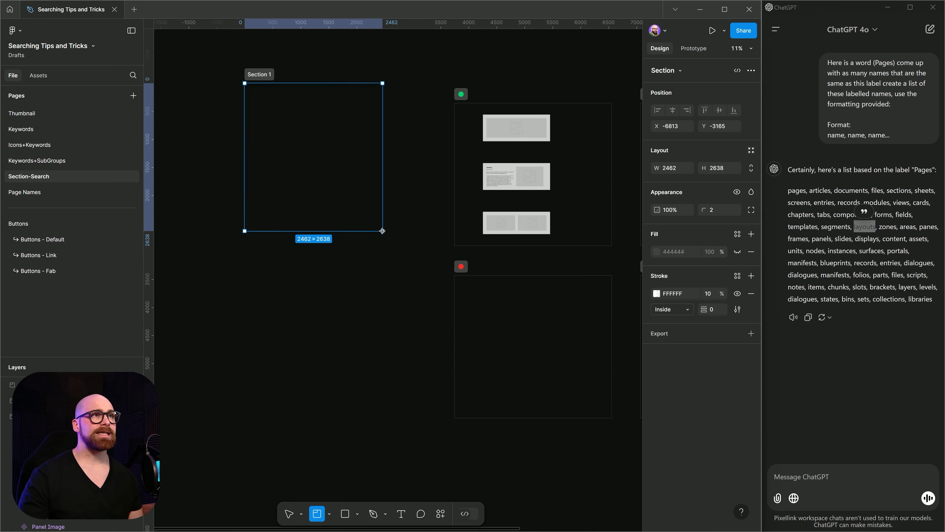
drag(270, 75, 295, 127)
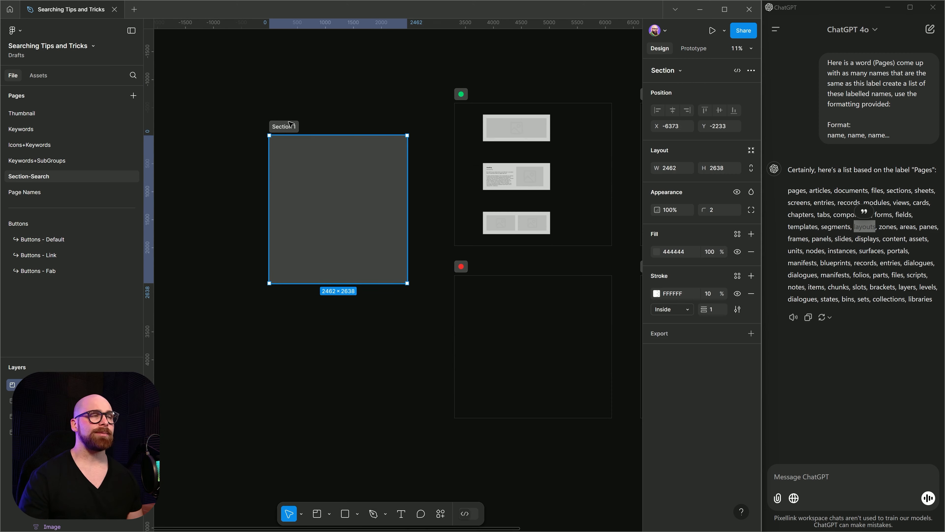
- Rename the new section "Ready Done Review"
double_click(283, 127)
text(Name)
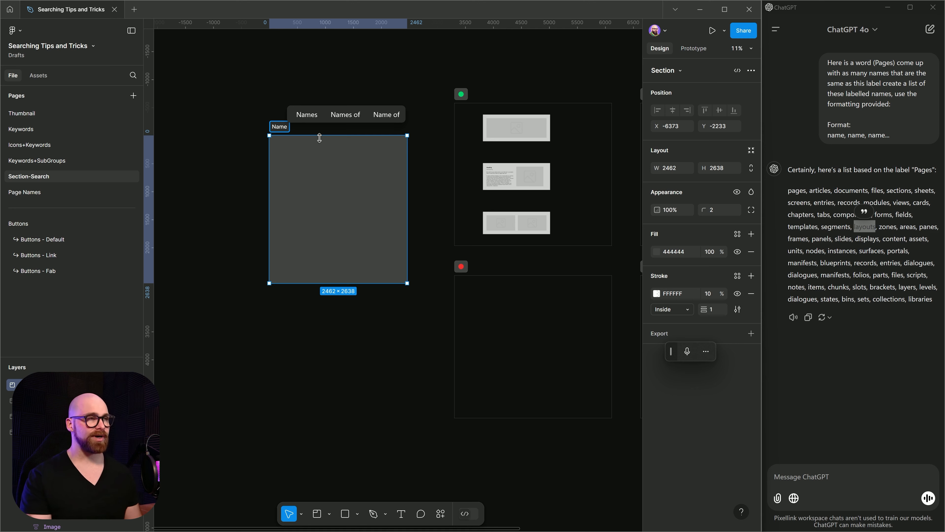
key(BackSpace)
key(BackSpace)
key(BackSpace)
key(BackSpace)
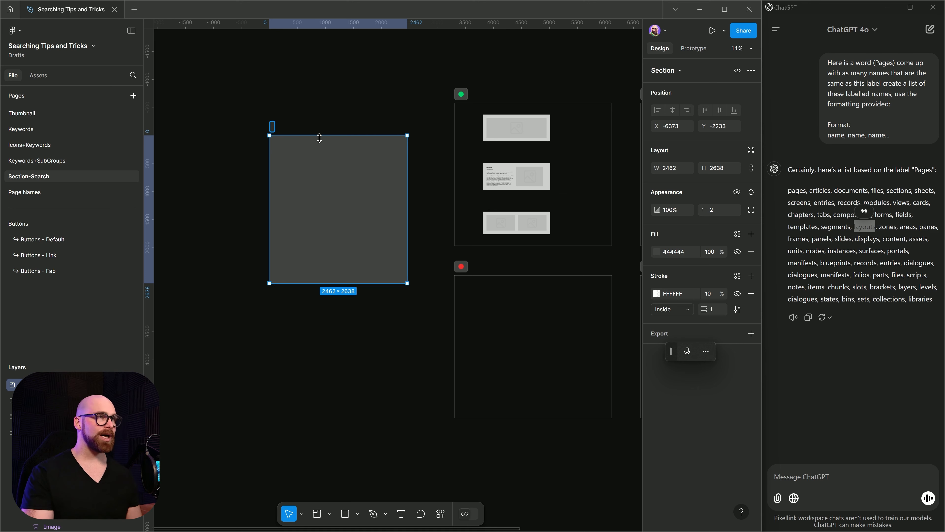
text(Read)
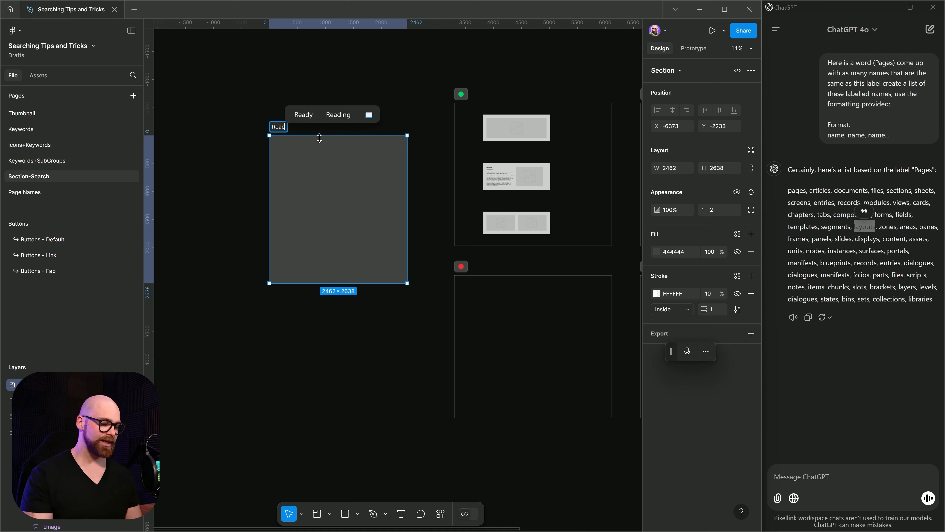
text(y Done Revo)
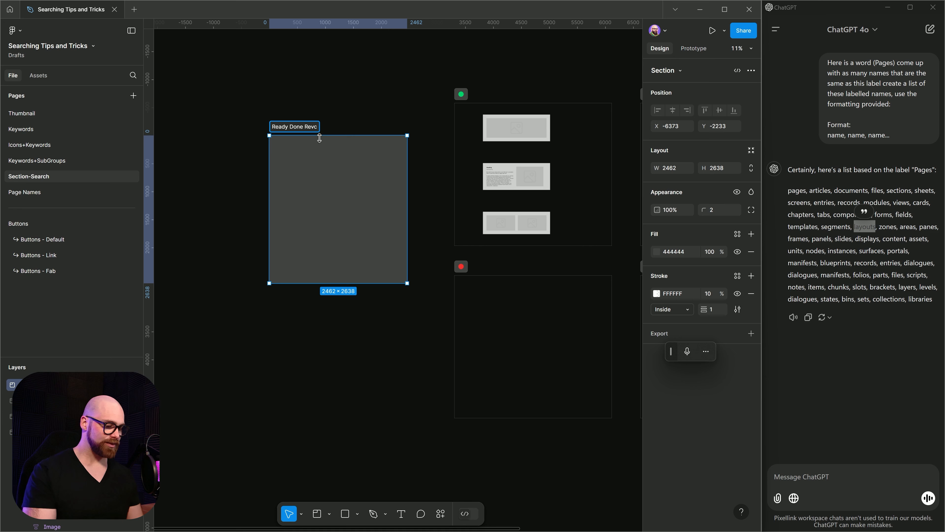
text(iew)
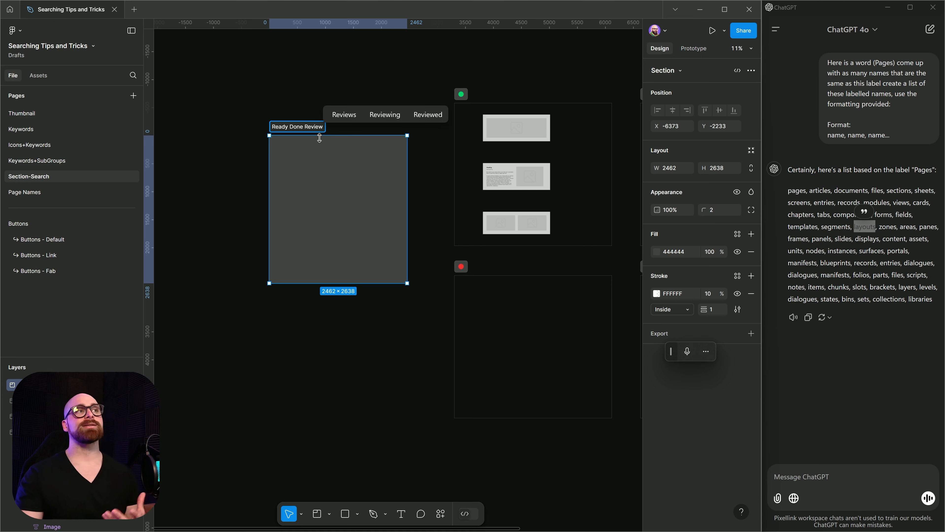
click(296, 93)
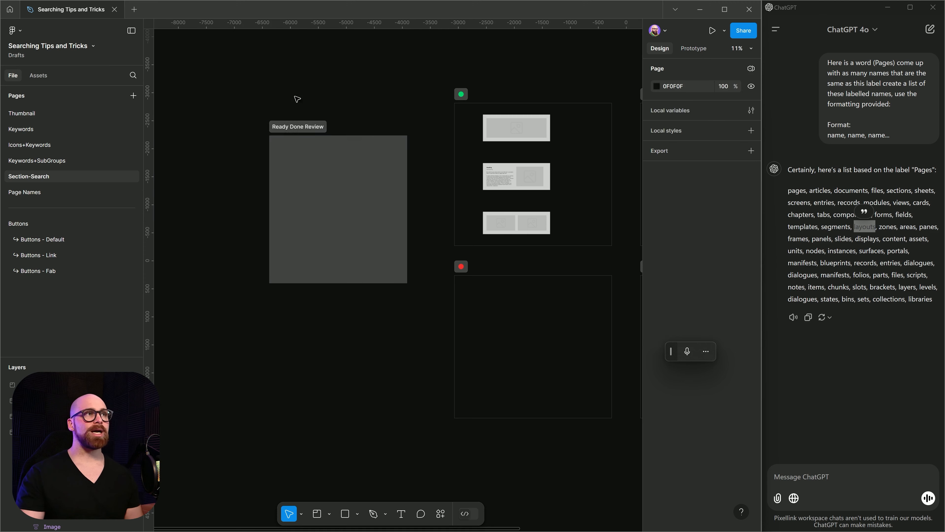
- Replace the new section's name with the green circle emoji used on the neighbouring section
double_click(308, 125)
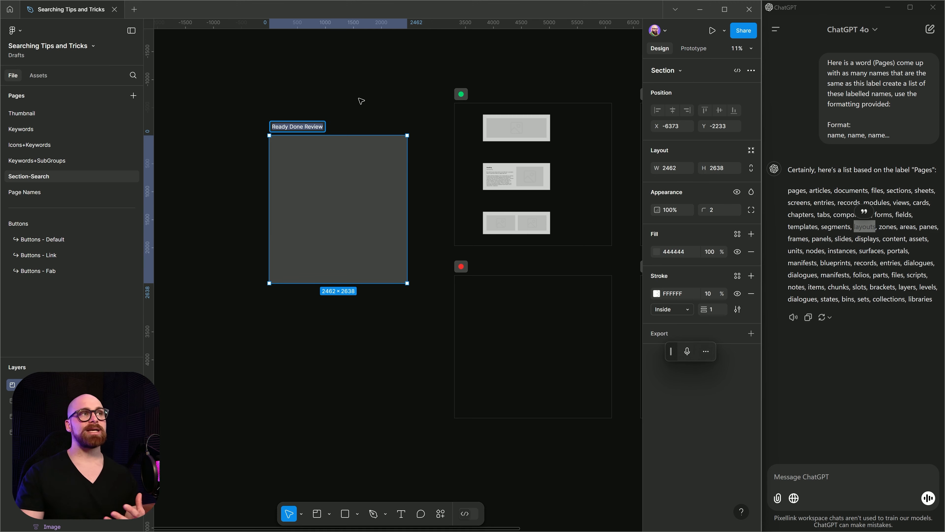
click(192, 159)
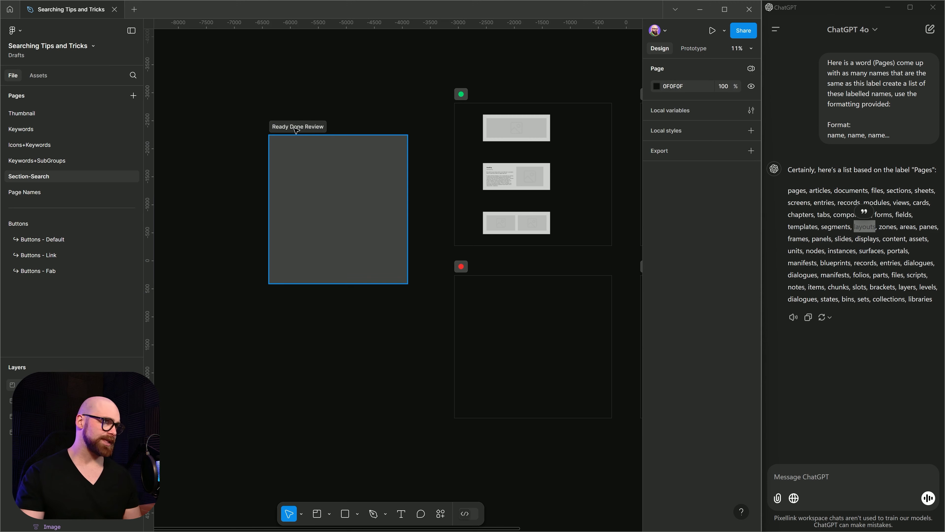
click(470, 104)
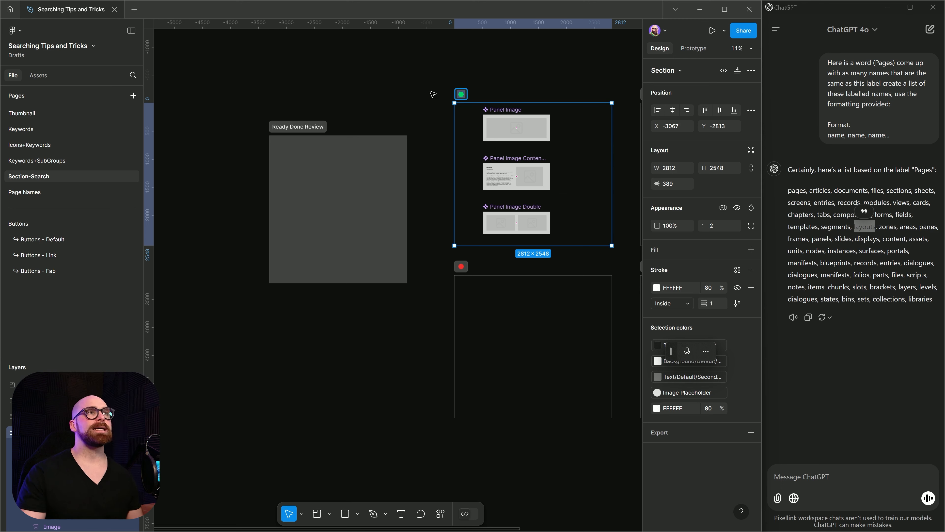
double_click(312, 127)
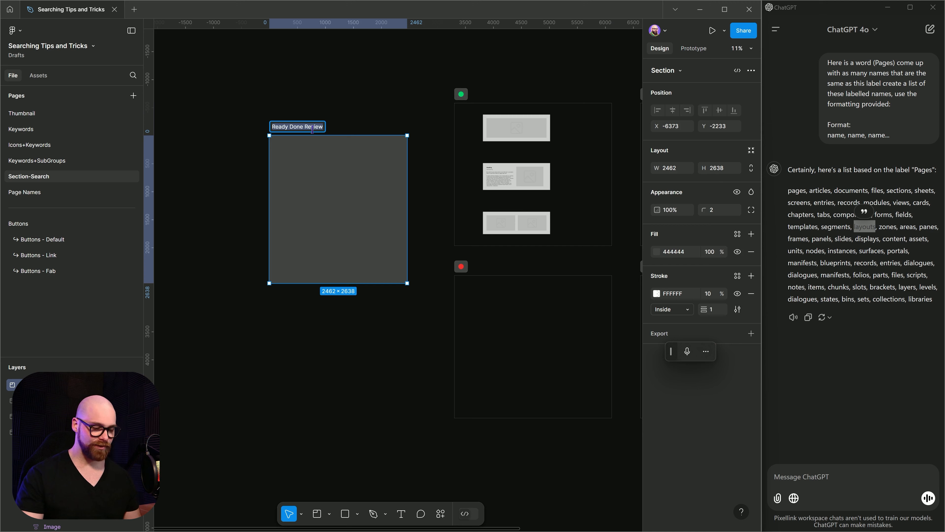
key(super+period)
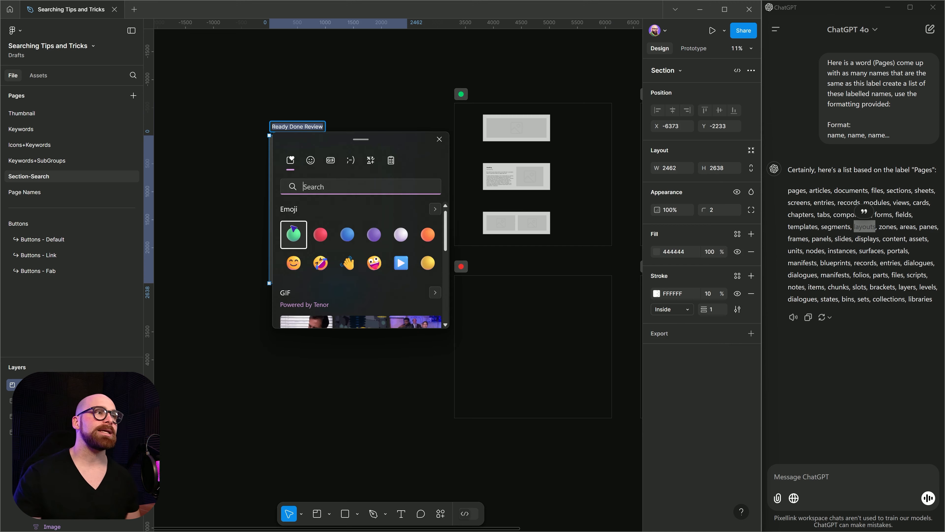
click(294, 234)
key(Escape)
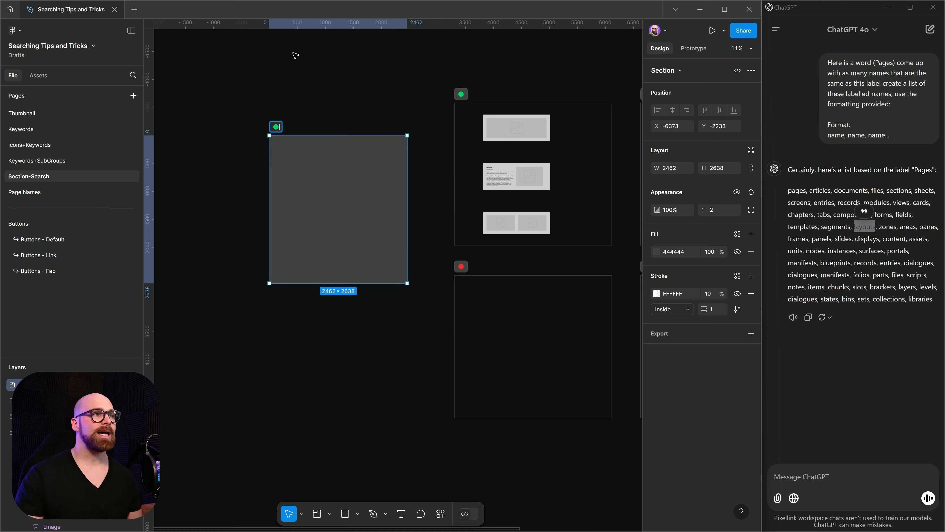
click(312, 106)
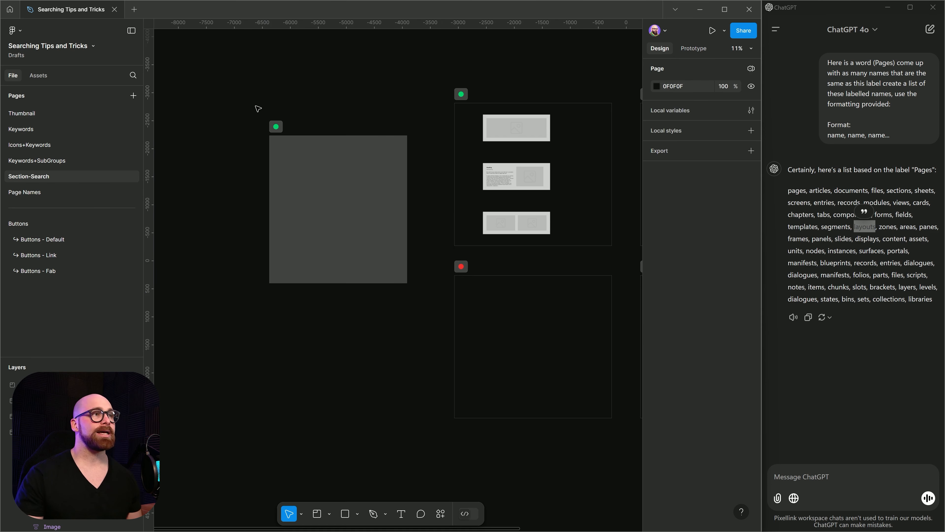
- Search this page for the green circle emoji, view the matching sections, and close the search
key(ctrl+f)
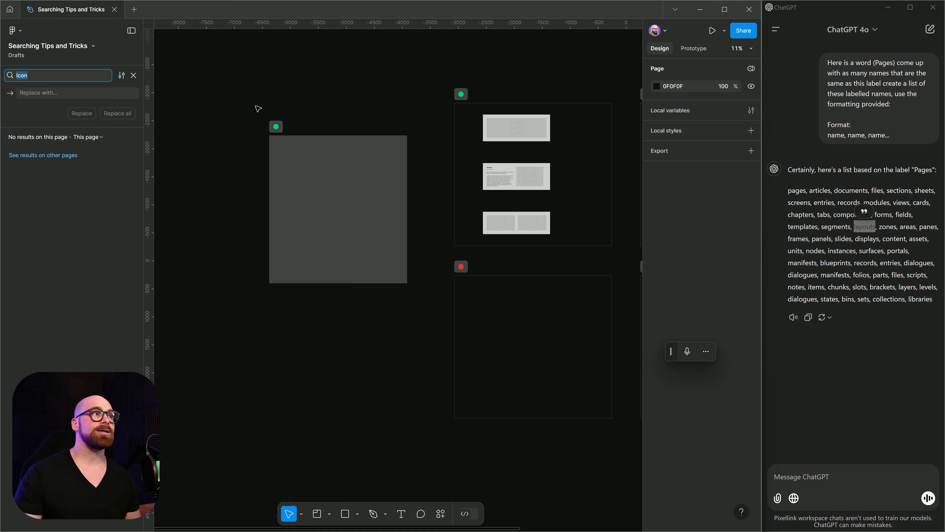
key(BackSpace)
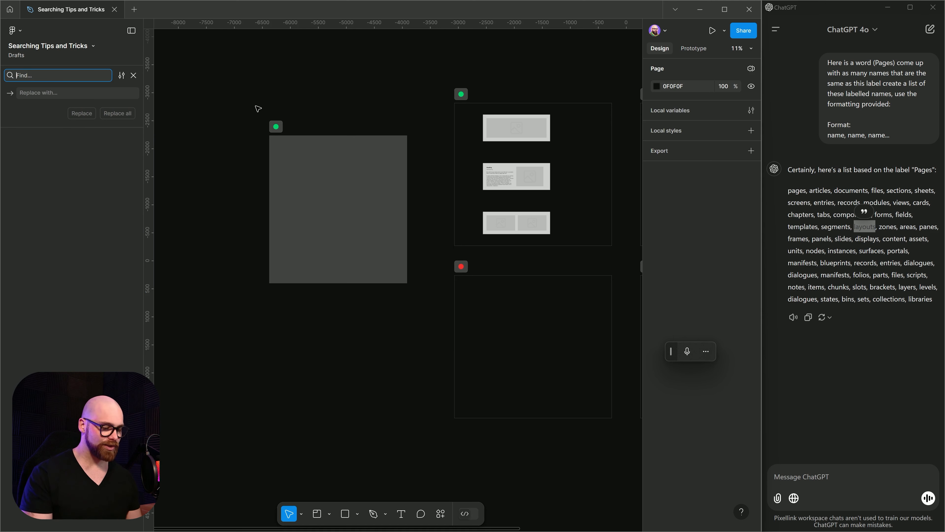
key(super+period)
key(Return)
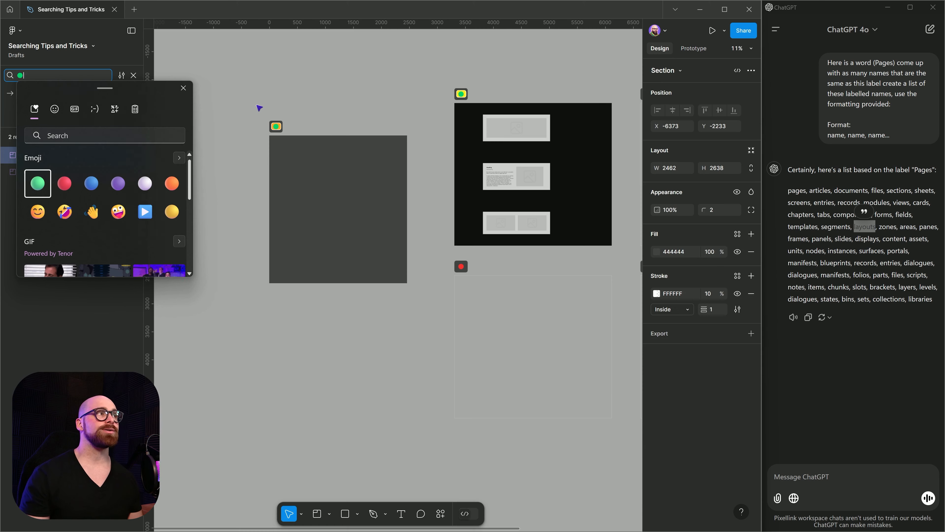
key(Escape)
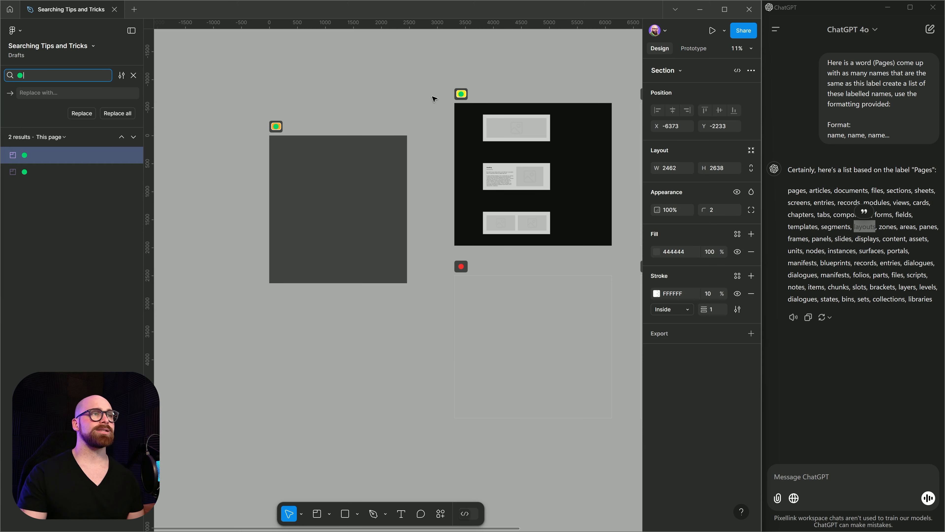
scroll(433, 98, down, 3)
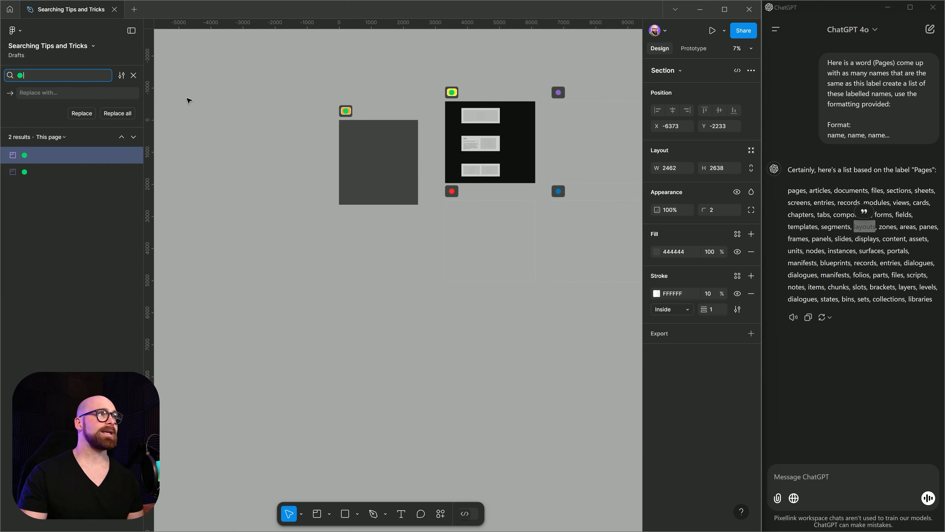
click(133, 75)
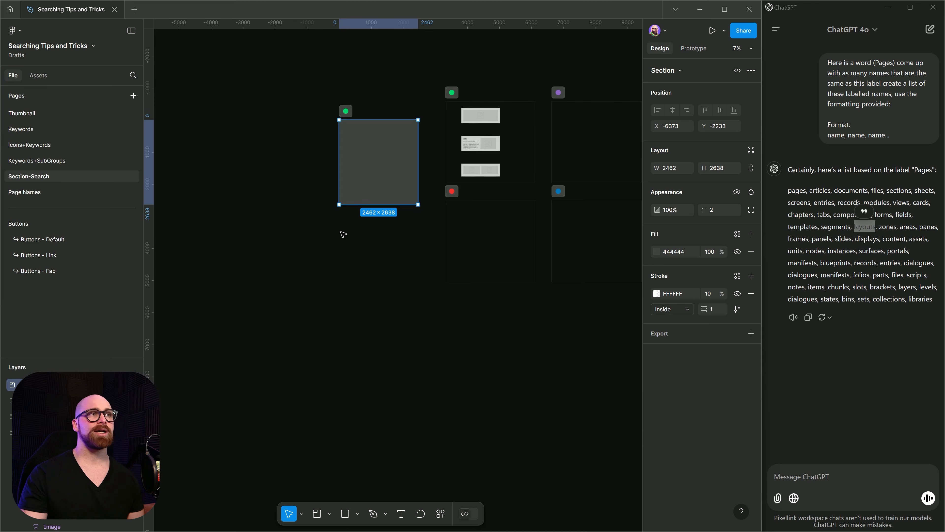
- Move the new section closer to the section of panel components, aligning their upper edges, and select both sections to compare them
scroll(401, 95, up, 5)
drag(416, 244, 365, 240)
drag(327, 207, 365, 168)
click(503, 133)
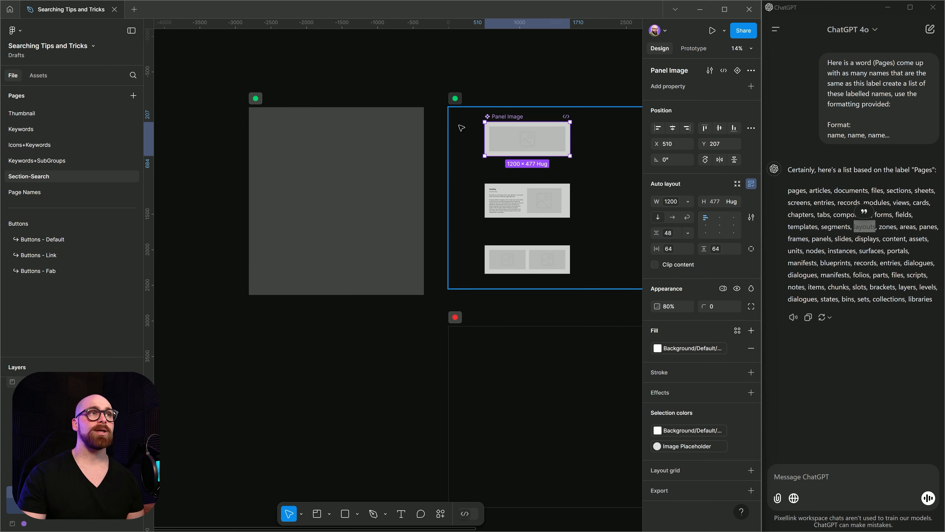
click(457, 99)
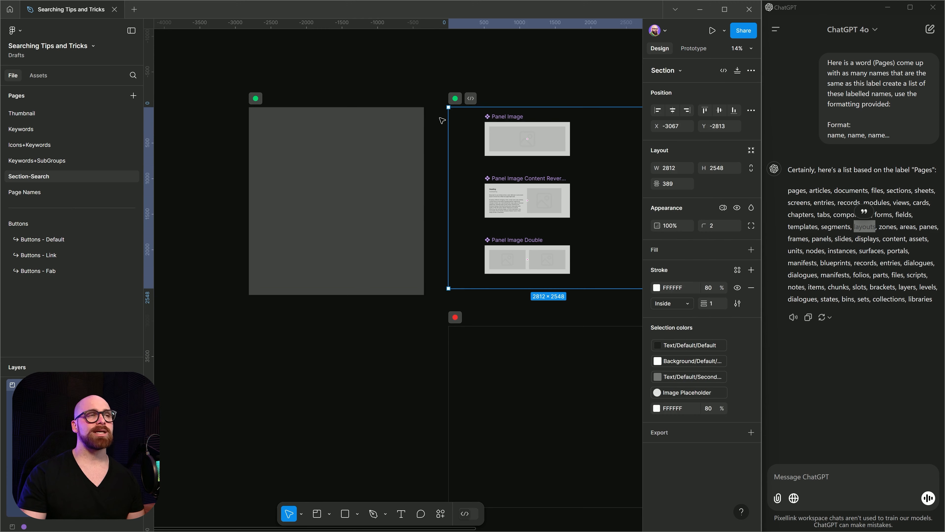
click(252, 108)
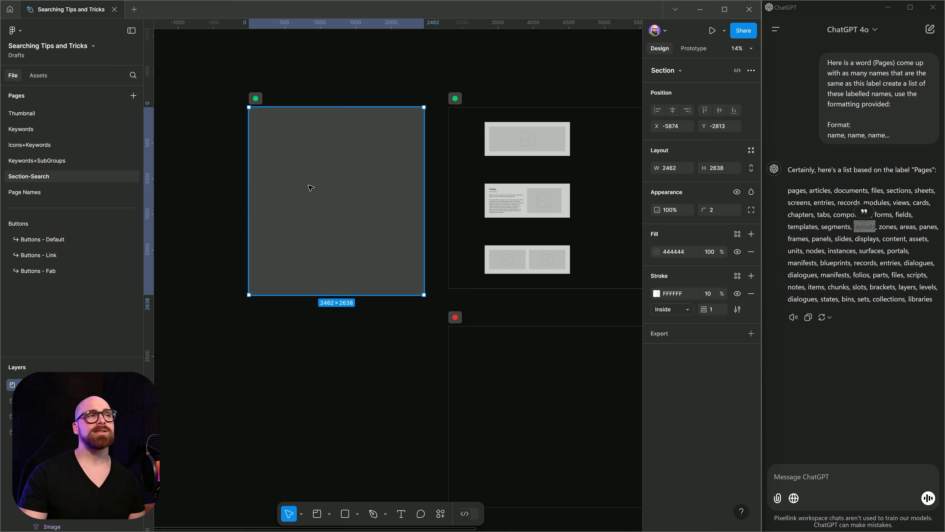
- Shift the section of panel components slightly to X -3032, and open the Panel Image component's name for editing
click(457, 99)
drag(467, 128, 470, 129)
drag(469, 130, 304, 127)
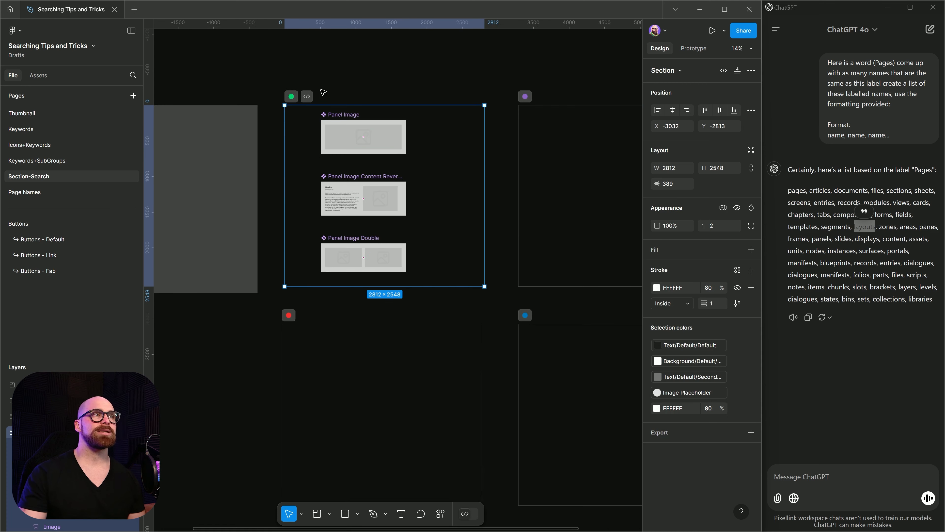
click(347, 118)
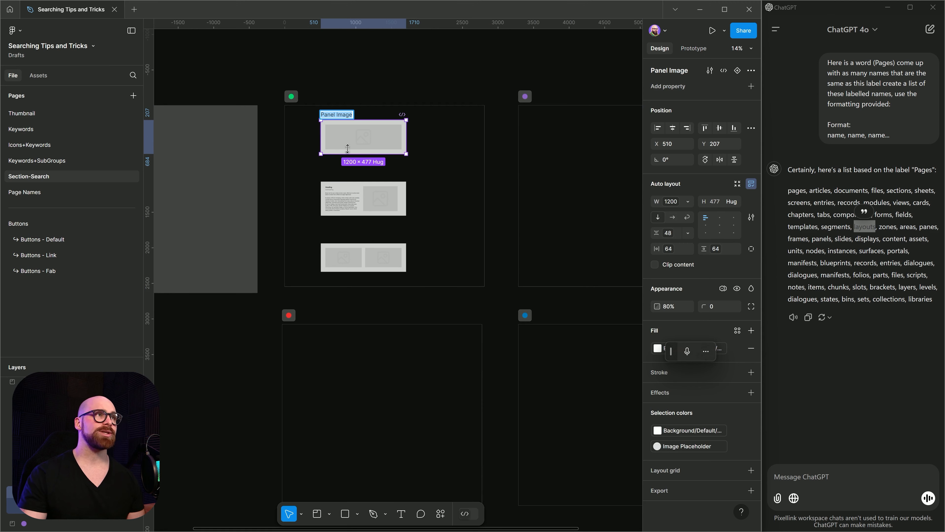
click(330, 96)
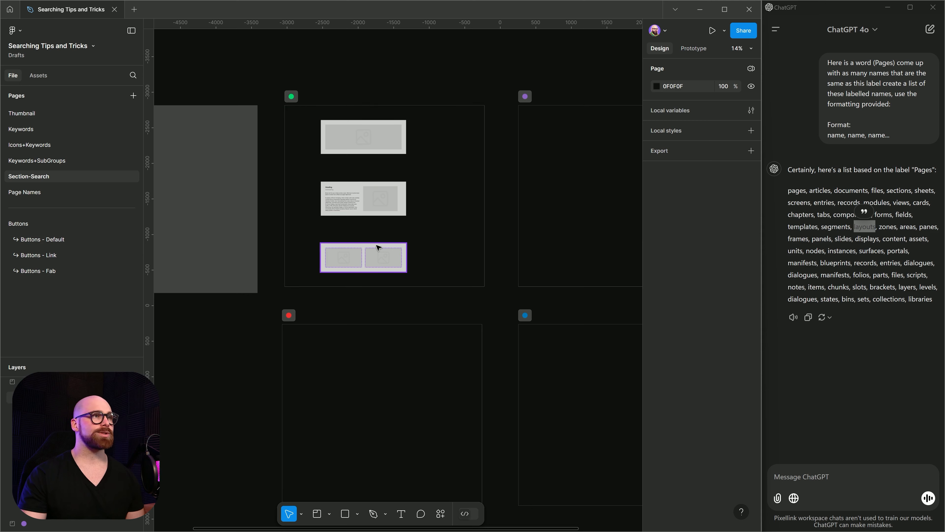
- Rename the empty section with a blue circle emoji followed by "Screens"
scroll(249, 95, left, 4)
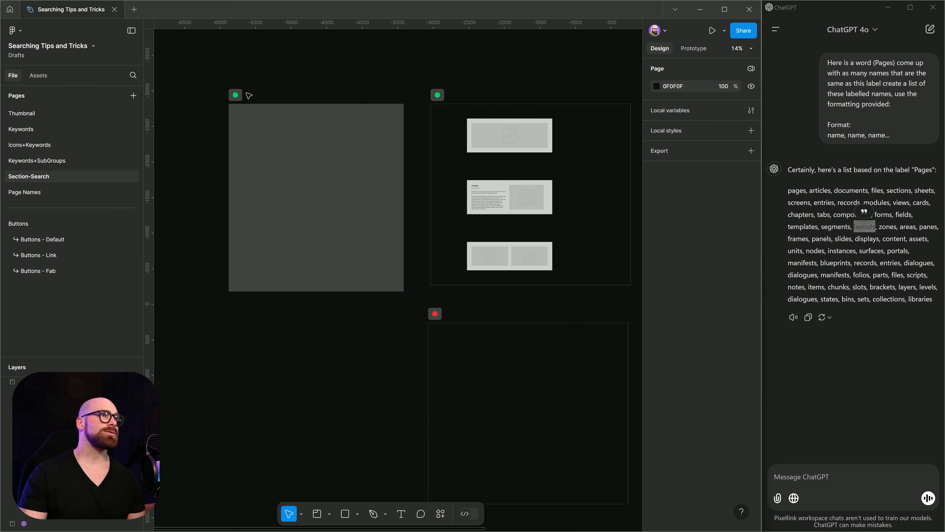
click(241, 95)
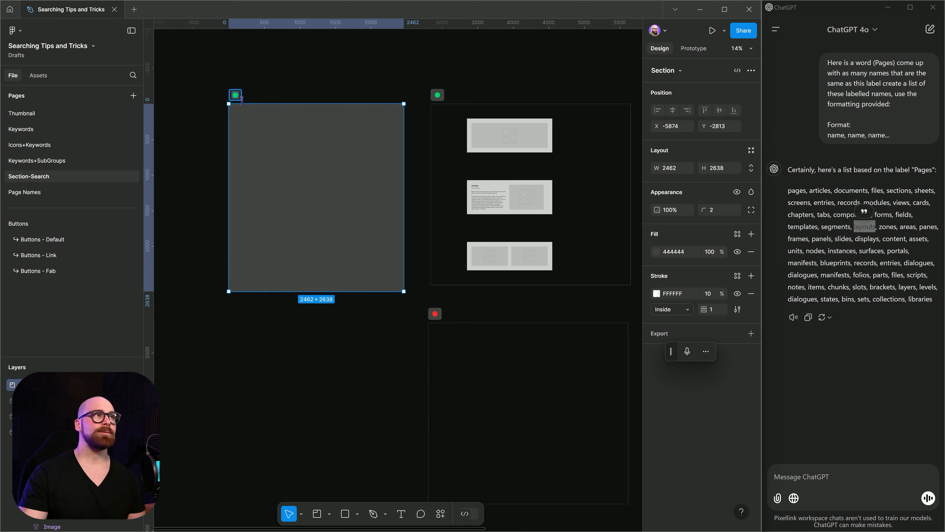
text(Screens)
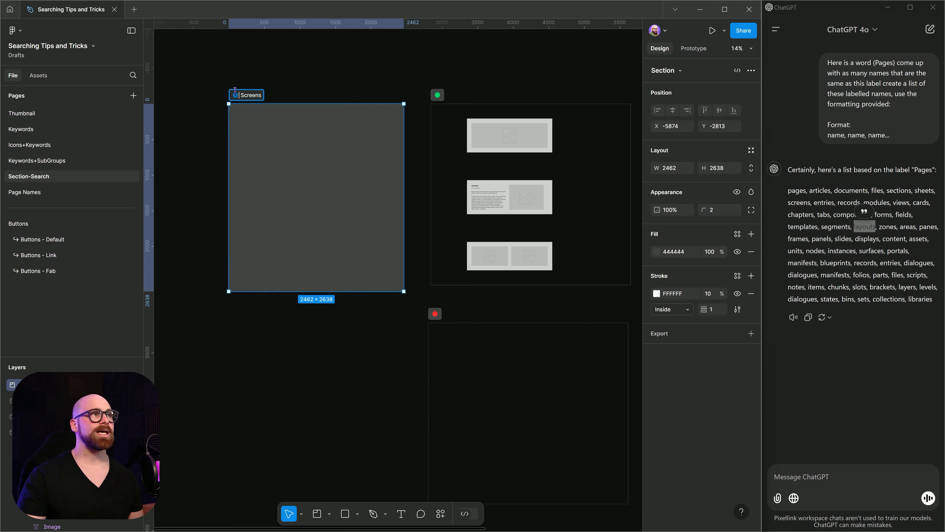
click(246, 55)
click(257, 94)
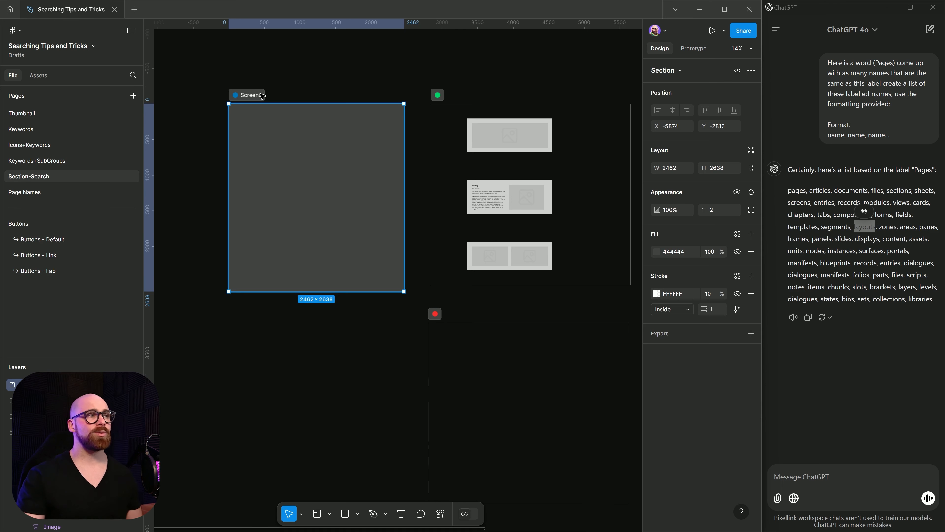
double_click(235, 95)
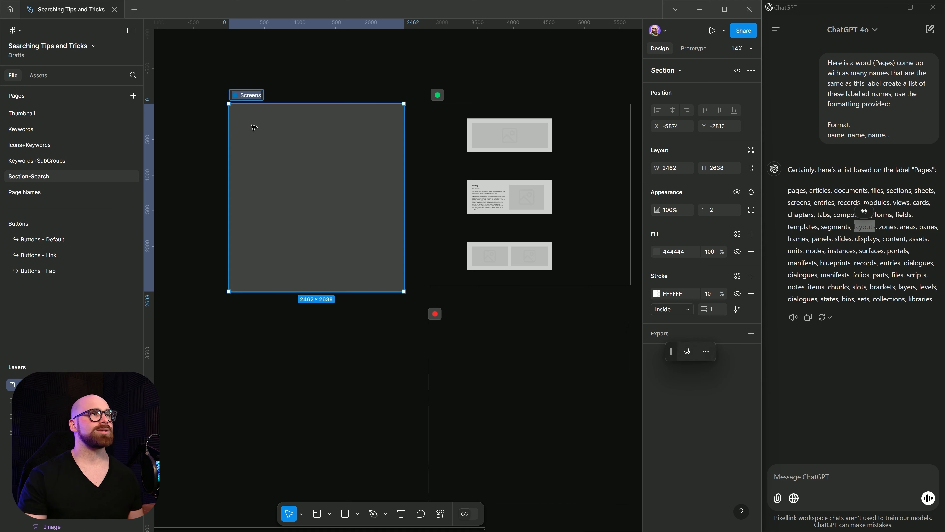
click(450, 66)
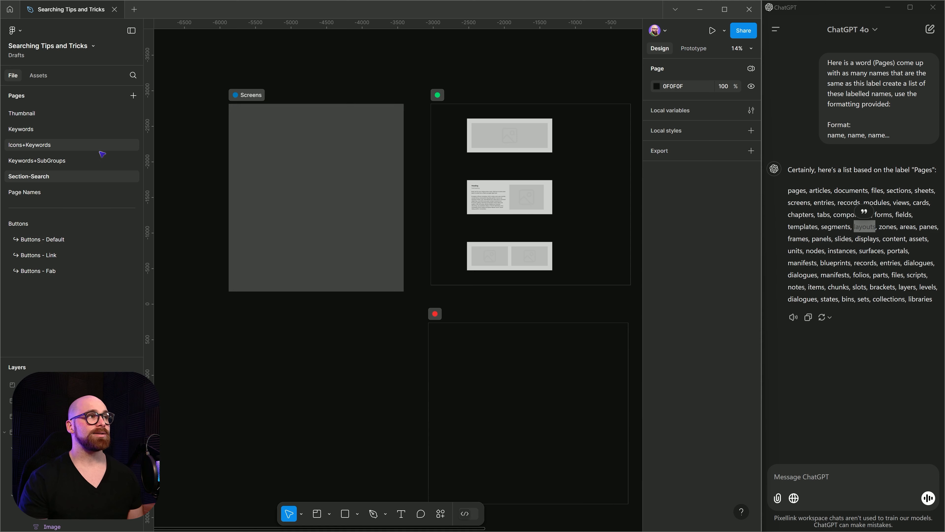
- From the Keywords+SubGroups page, search for the blue circle emoji and show the matching results on other pages
click(127, 161)
key(ctrl+f)
key(super+h)
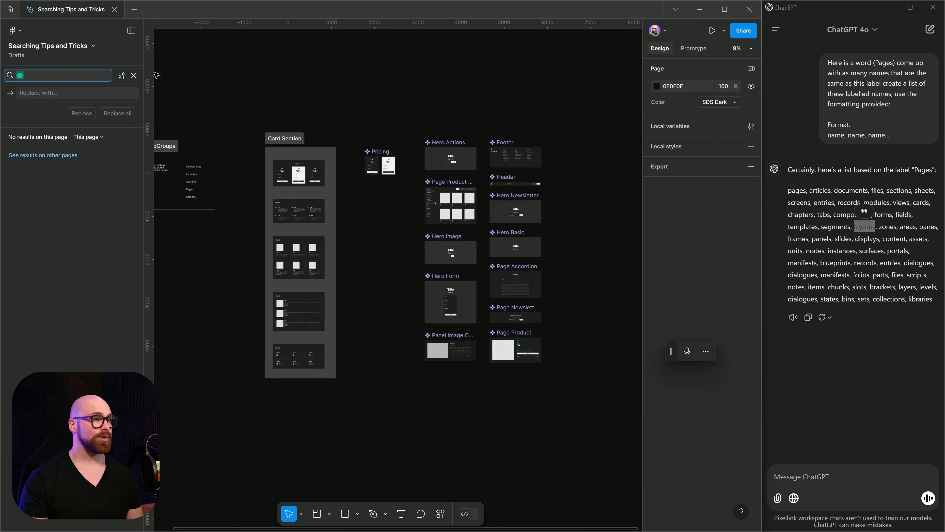
key(super+period)
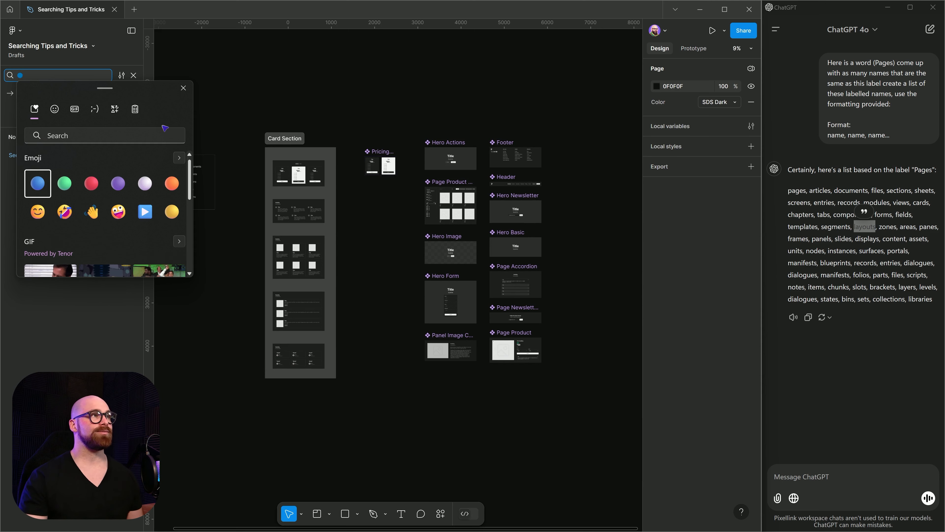
key(Escape)
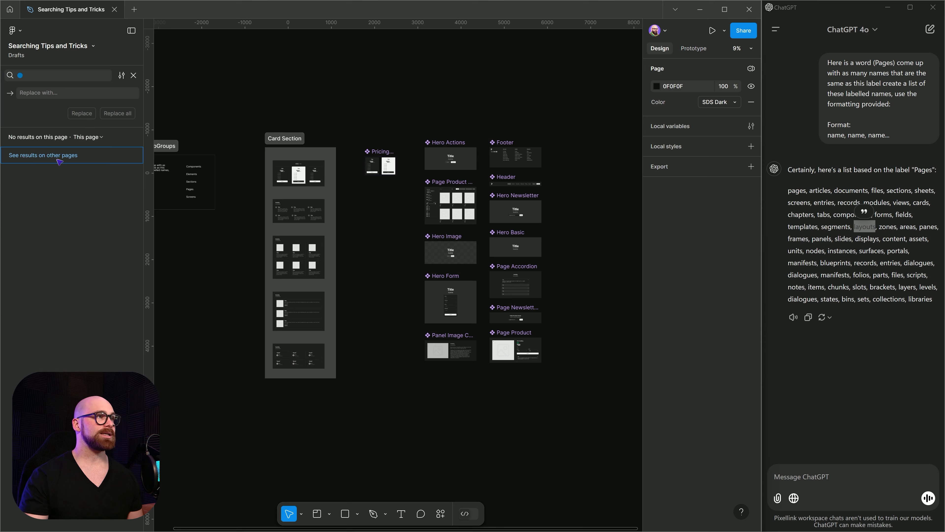
click(59, 155)
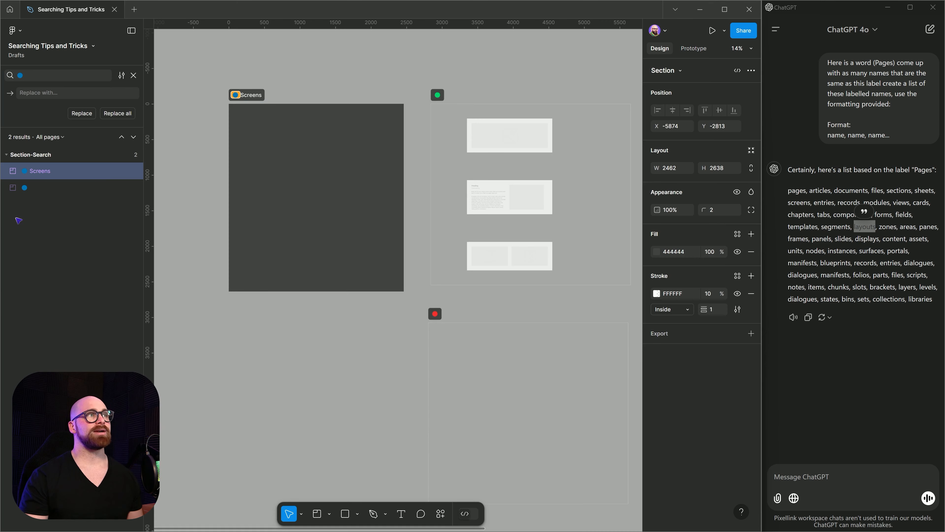
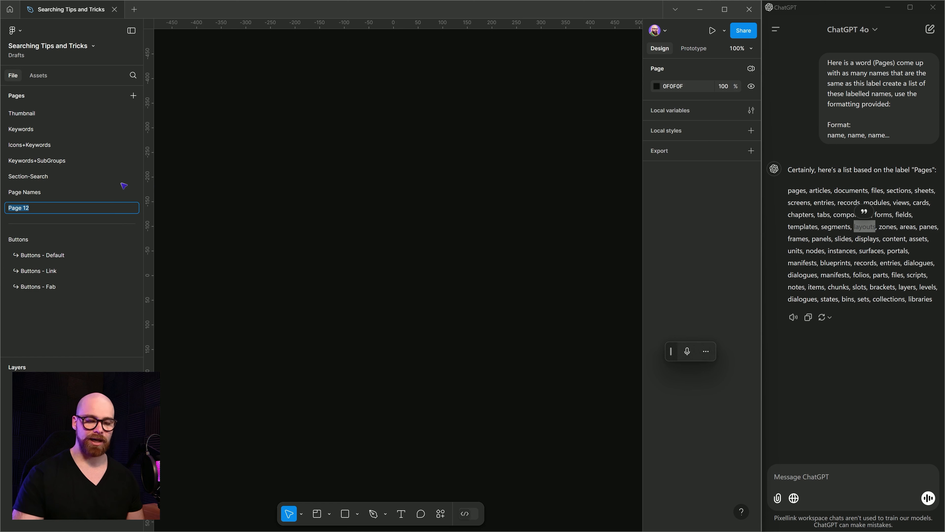
- Name the new page "---" to make it a divider and move it below the Buttons - Fab page
text(---)
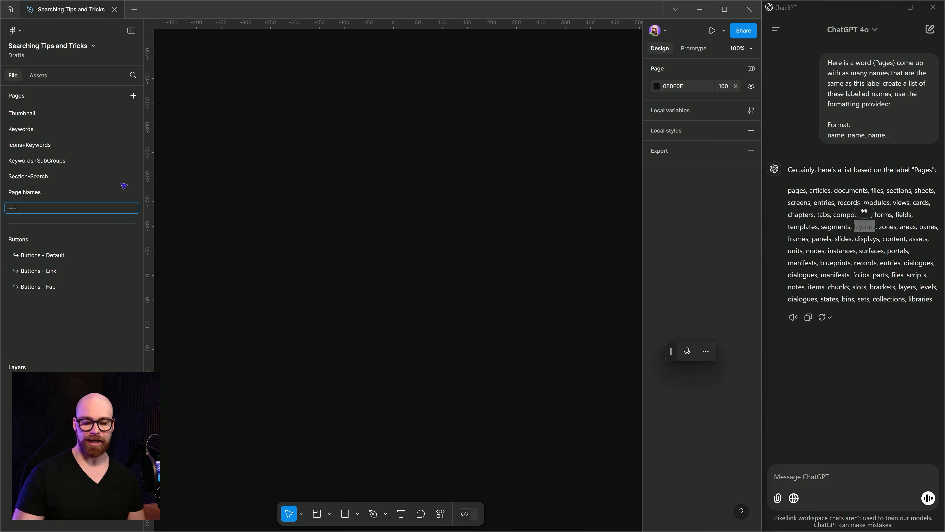
key(Return)
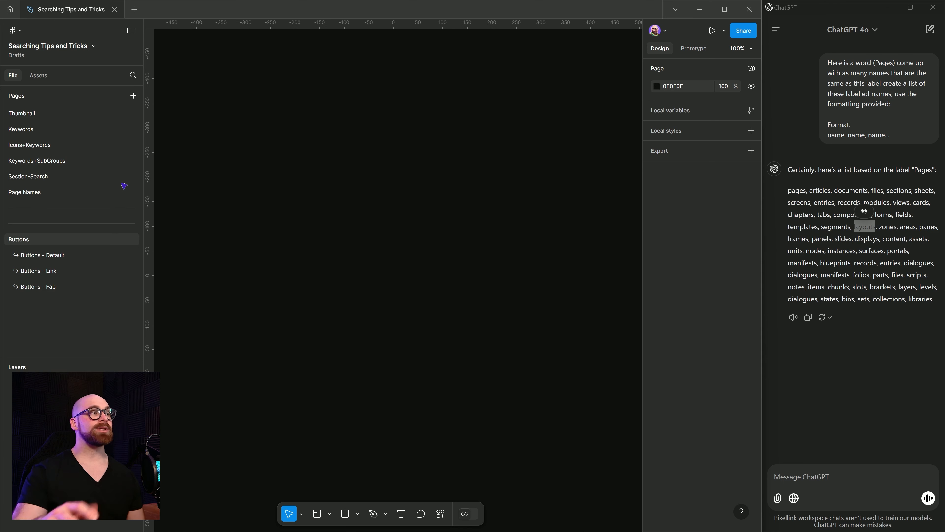
drag(52, 208, 71, 316)
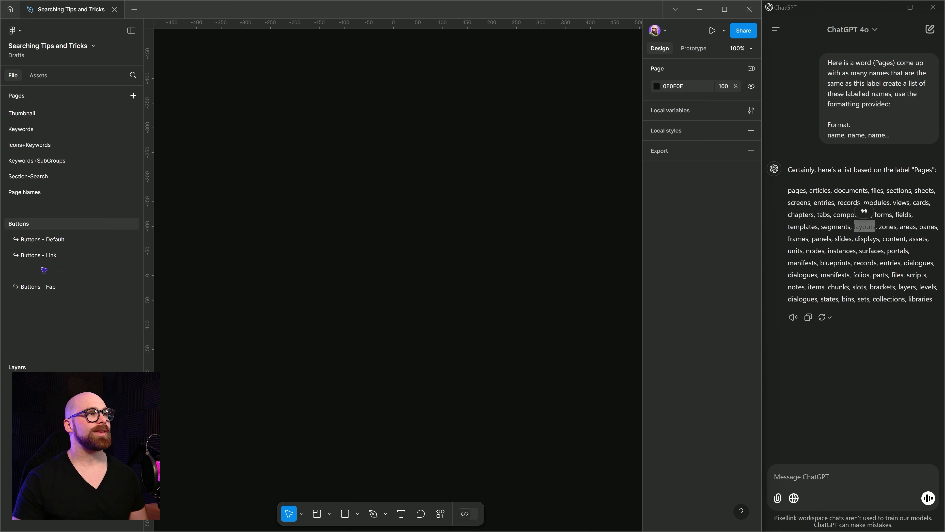
drag(44, 272, 58, 303)
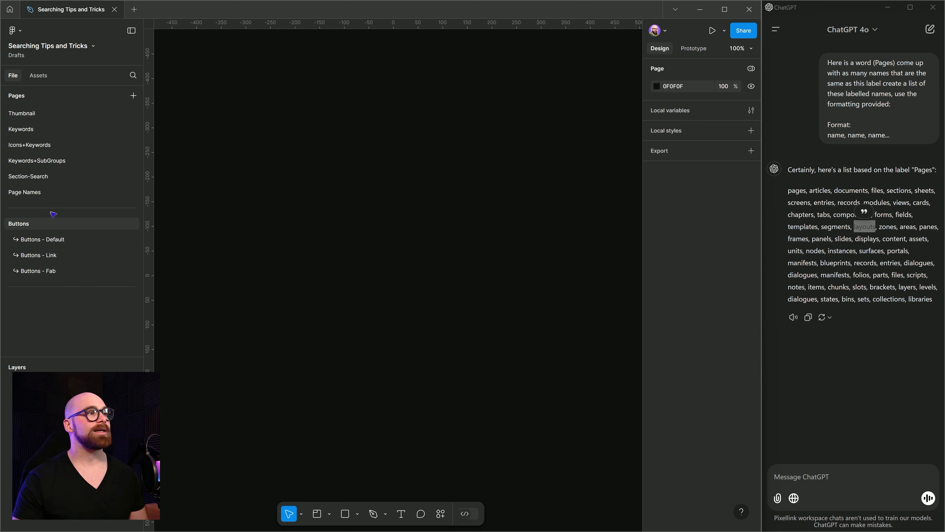
click(69, 270)
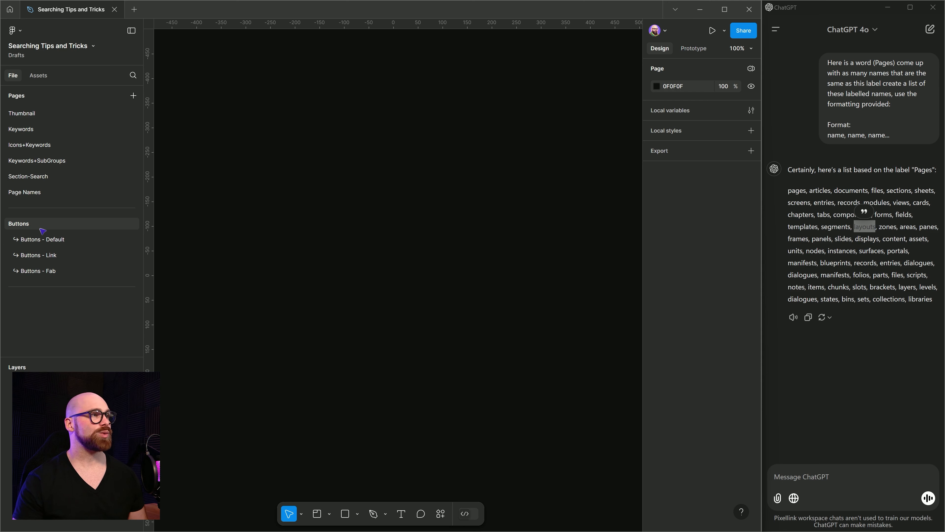
- Open the Buttons and Buttons - Default page names for editing and inspect the spacing before the arrow in the latter
double_click(28, 223)
click(32, 225)
key(ctrl+a)
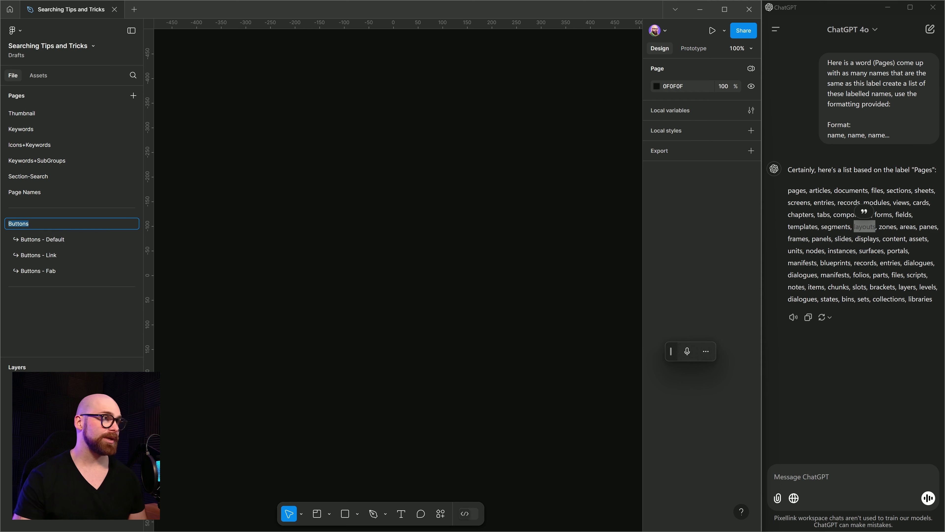
click(67, 239)
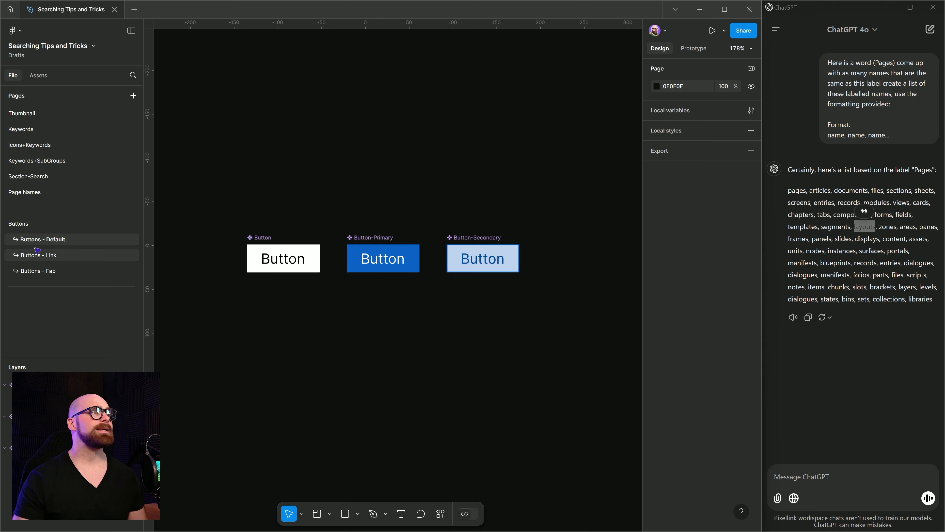
double_click(20, 241)
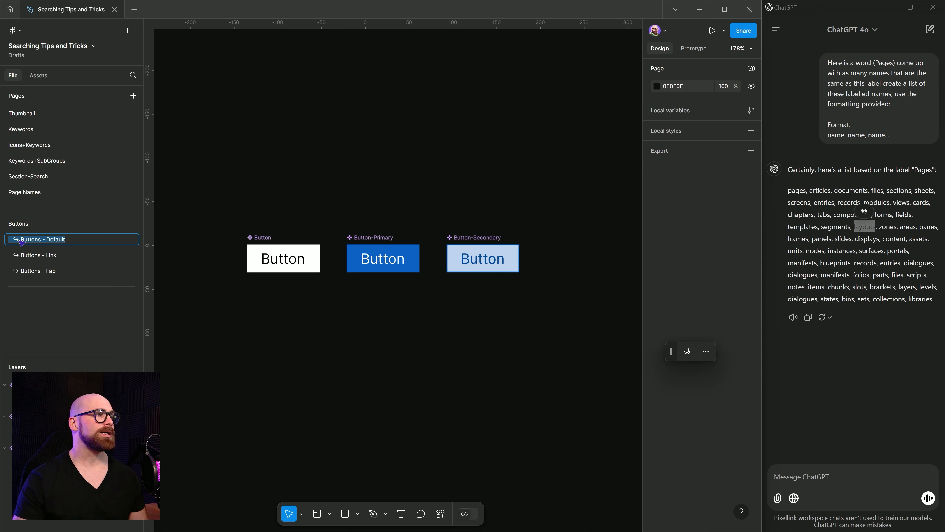
click(13, 239)
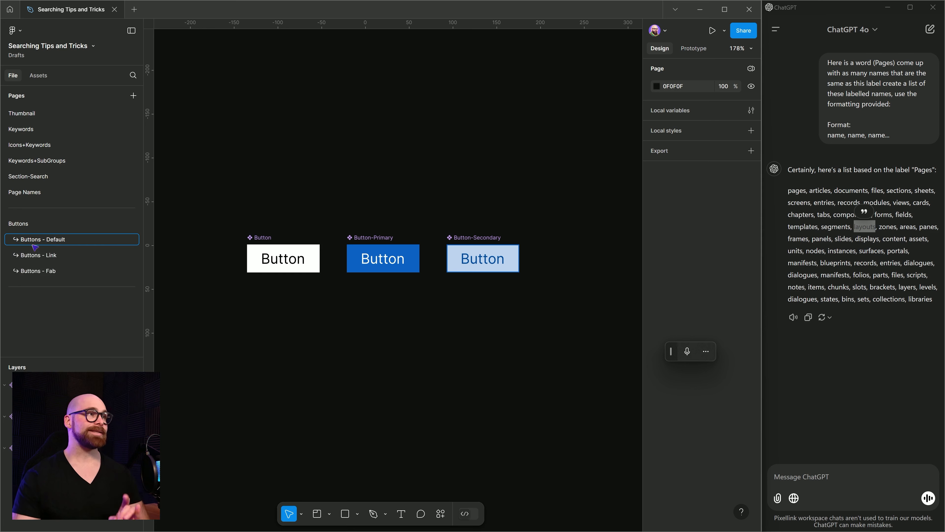
- View the Buttons page and the Page Names template, and highlight the word "Name" in the first "Group - Name" line
click(23, 224)
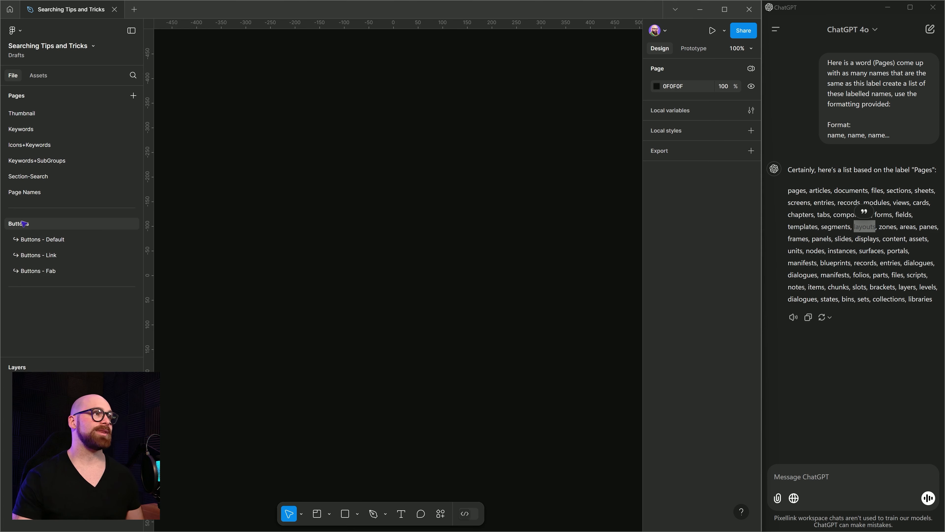
click(39, 240)
click(45, 197)
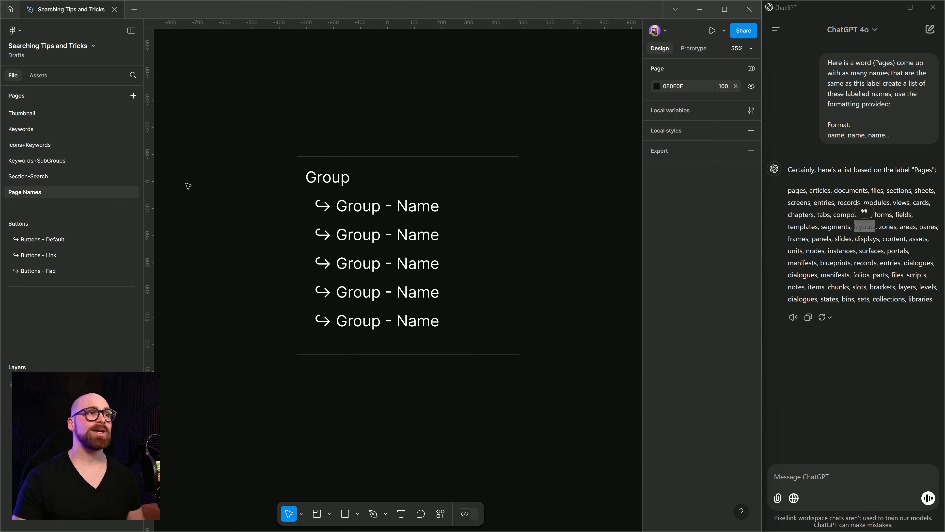
double_click(348, 214)
double_click(348, 214)
double_click(412, 214)
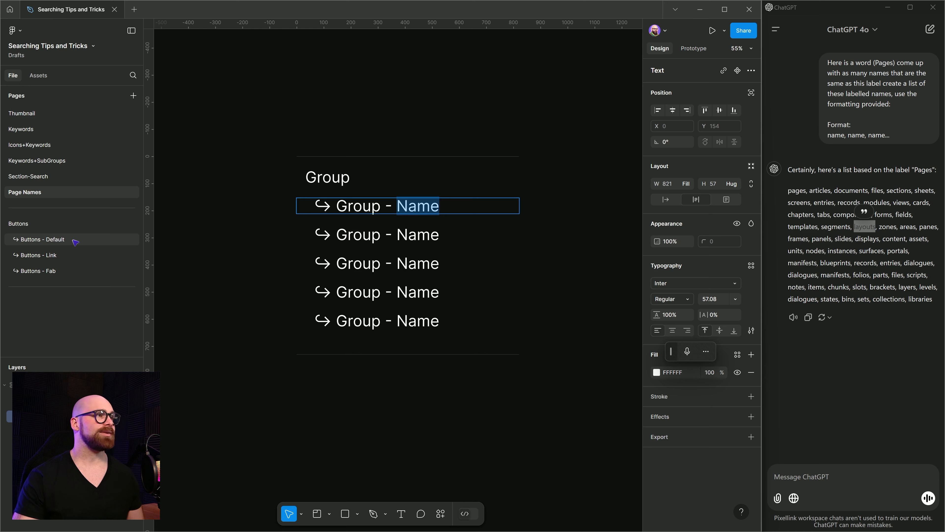
- View the contents of the Buttons - Link, Buttons - Fab and Buttons - Default pages
click(59, 259)
click(55, 271)
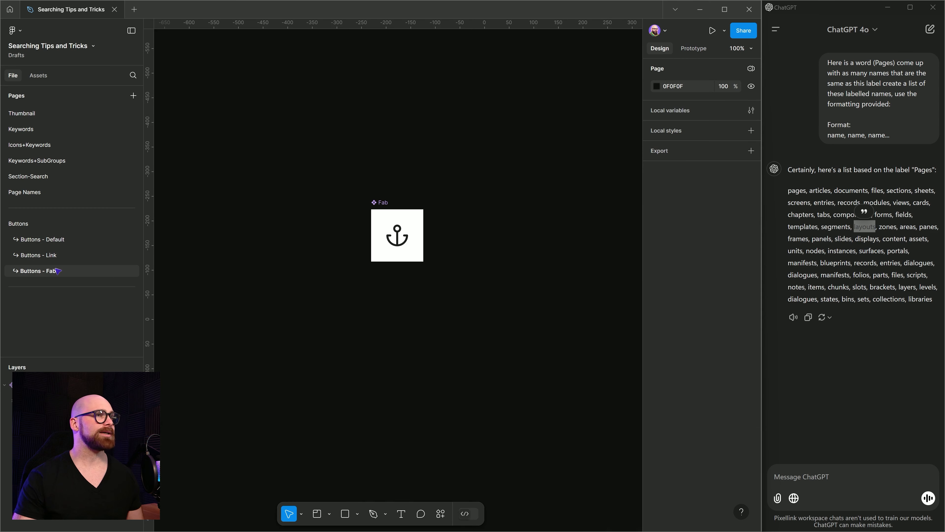
click(84, 237)
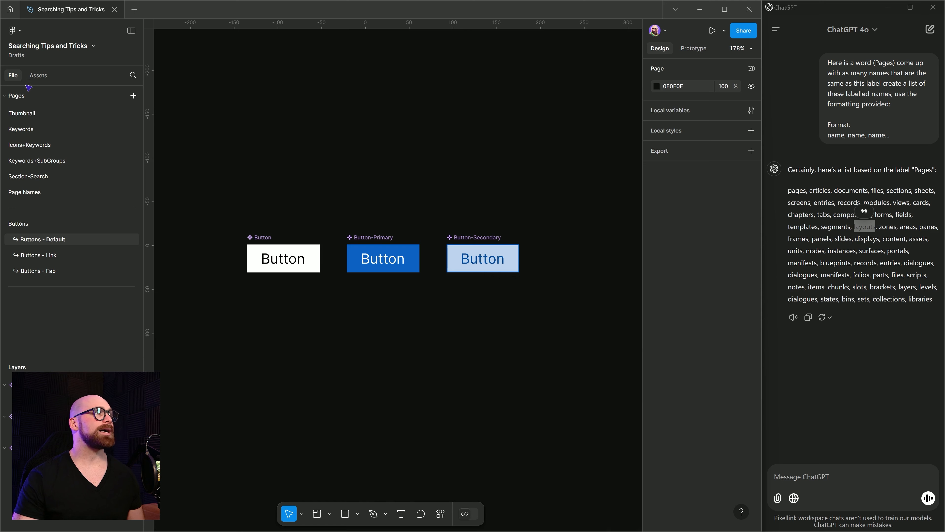
- Browse the Buttons - Default and Buttons - Fab groups in the file's local assets, and return to the overview of all libraries
click(44, 76)
click(90, 179)
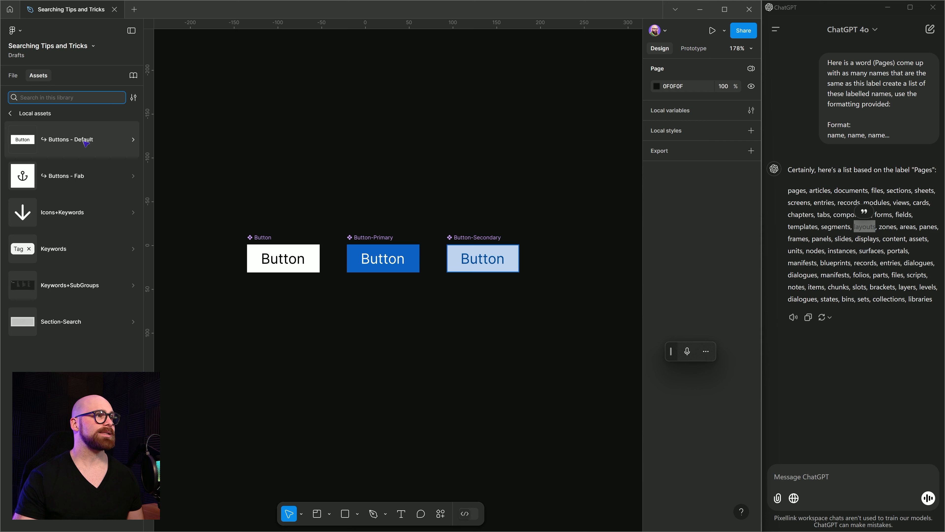
click(69, 140)
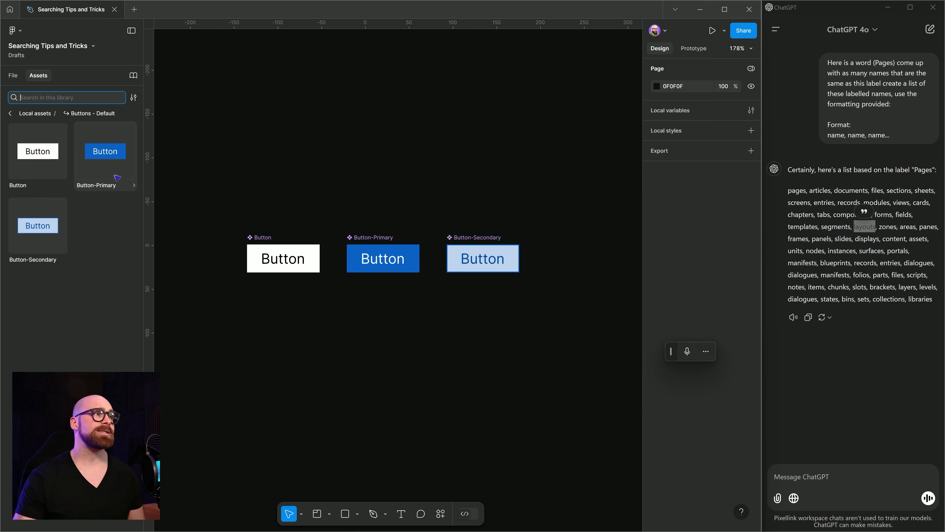
click(34, 113)
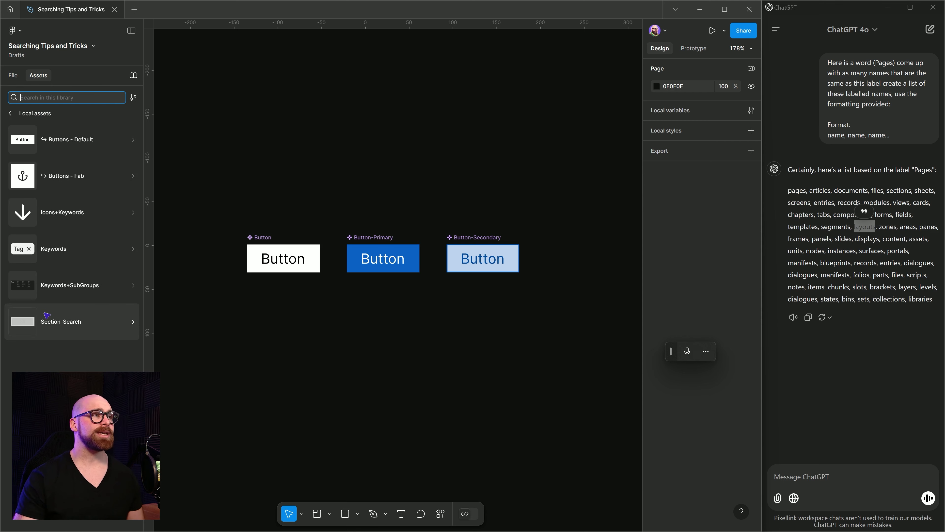
click(79, 175)
click(29, 116)
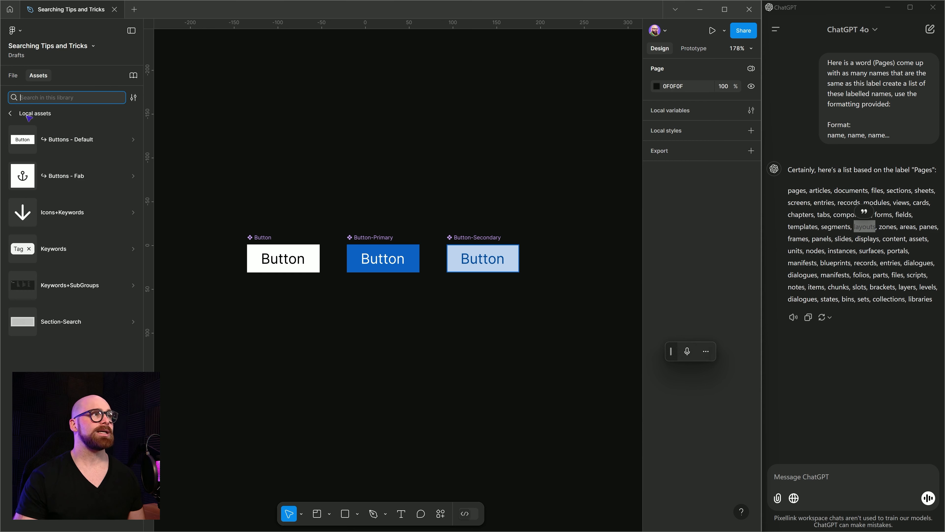
click(32, 114)
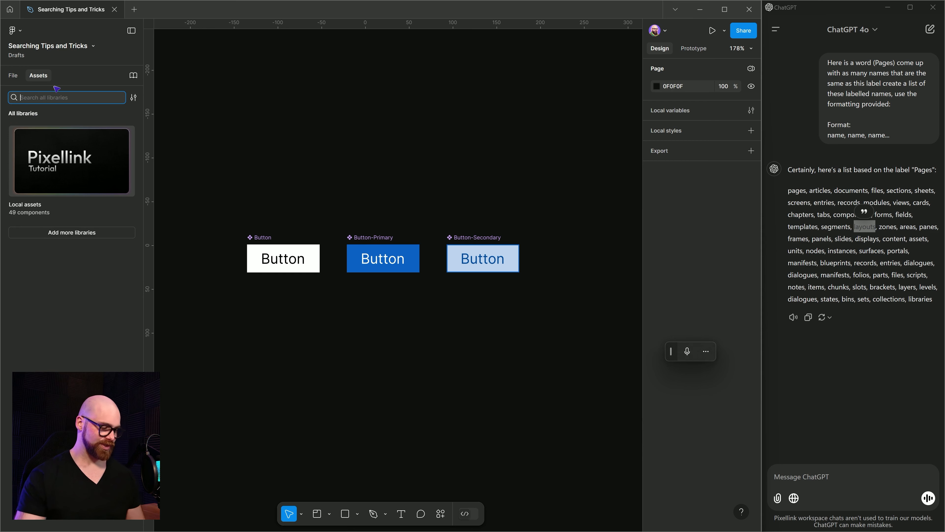
- Search all asset libraries for "button", review the matching components, clear the search, and return to the page list
text(button)
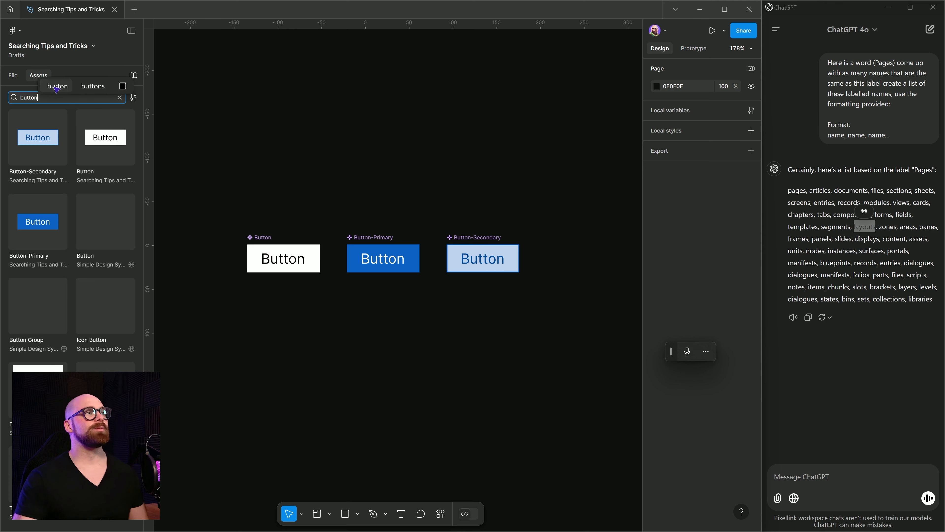
scroll(43, 205, down, 1)
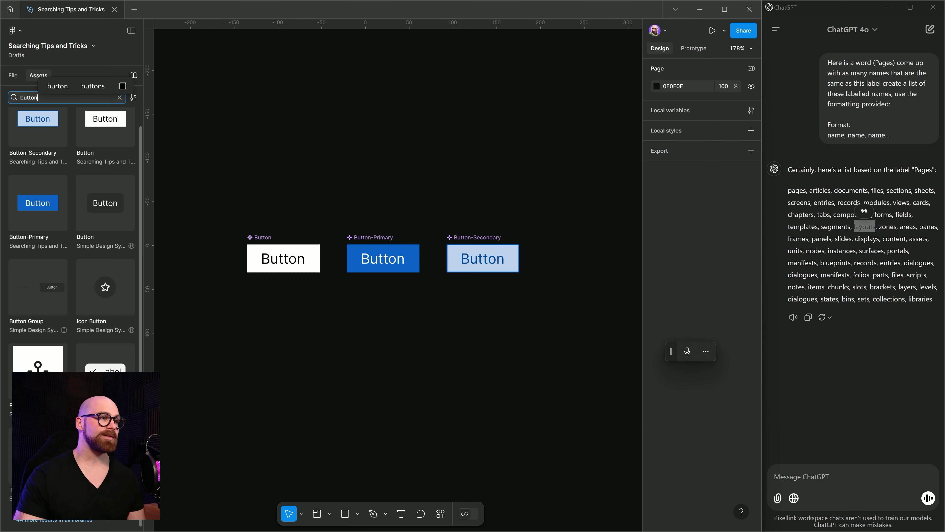
scroll(75, 224, up, 1)
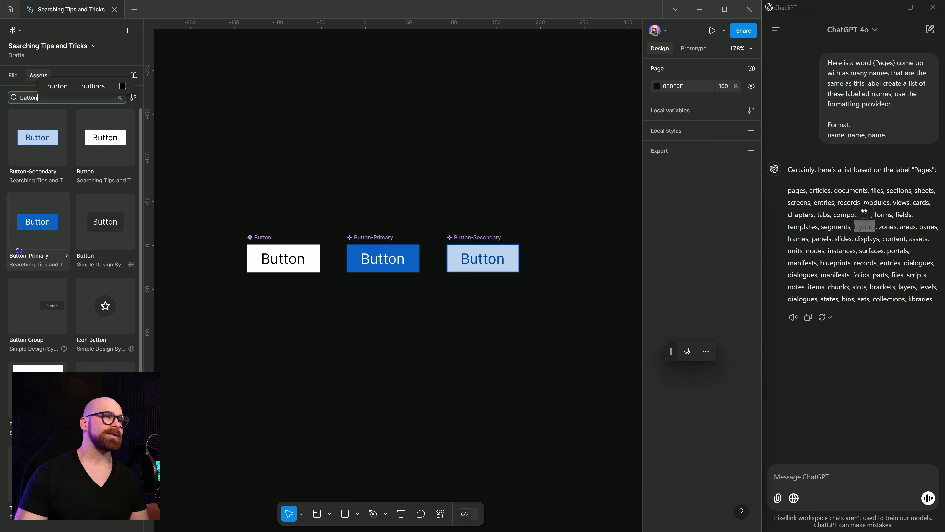
click(251, 129)
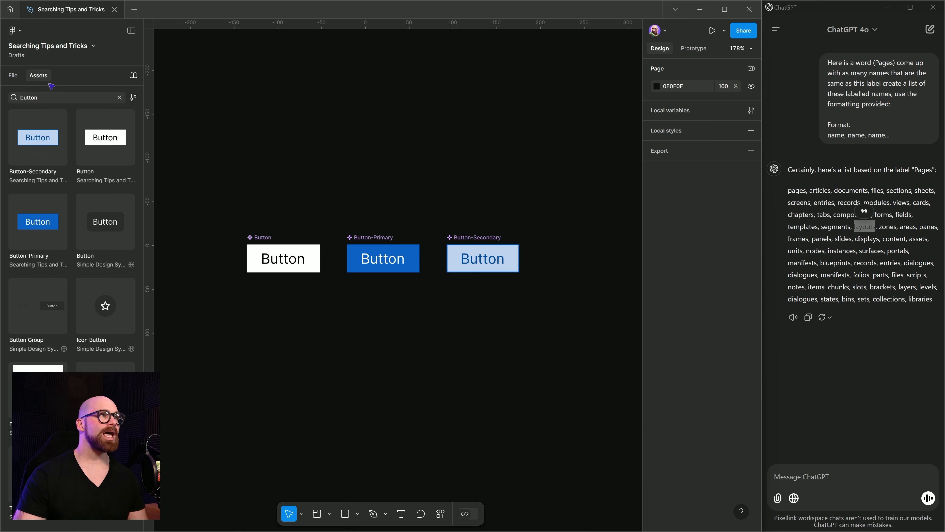
click(119, 97)
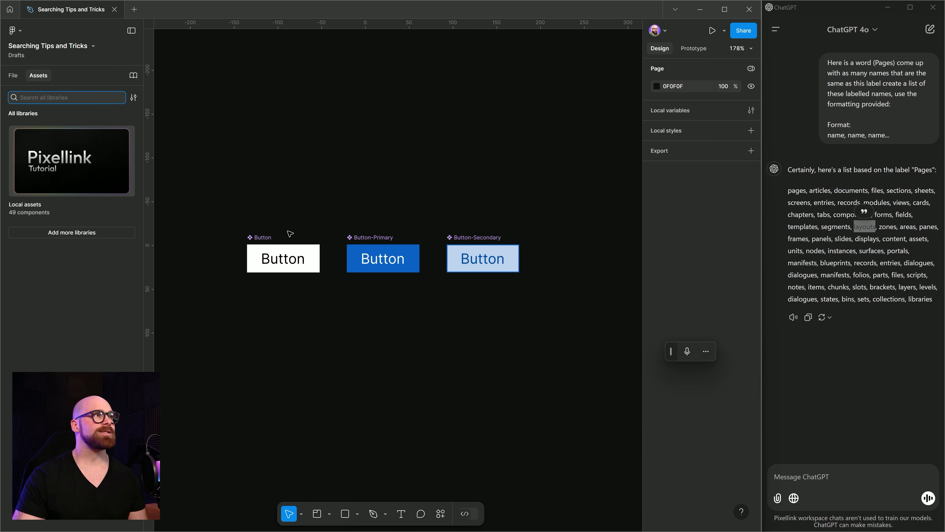
click(13, 75)
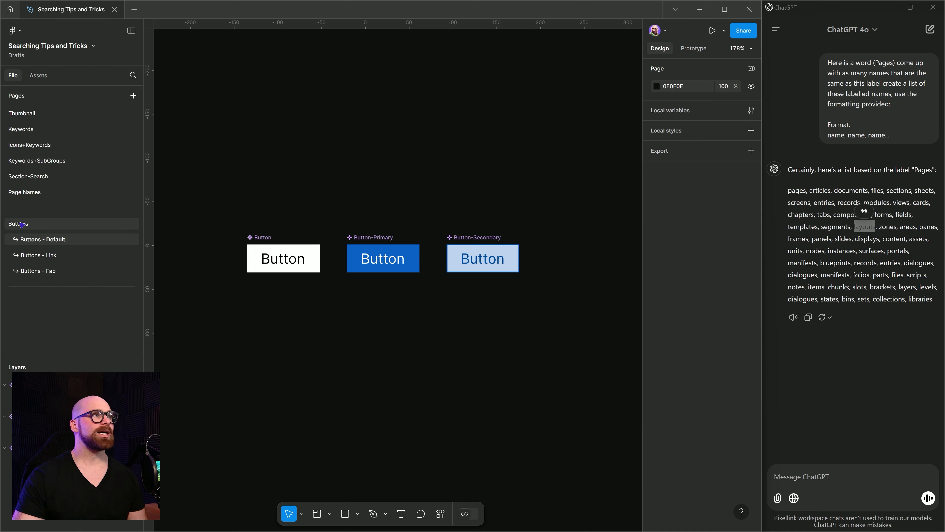
- Append "-CP" to the Buttons page name so it reads "Buttons-CP"
double_click(23, 224)
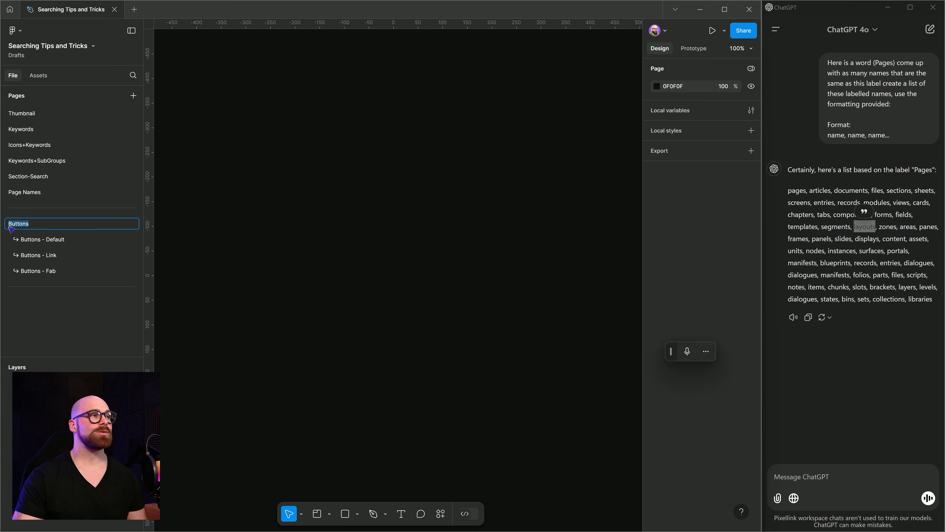
click(9, 225)
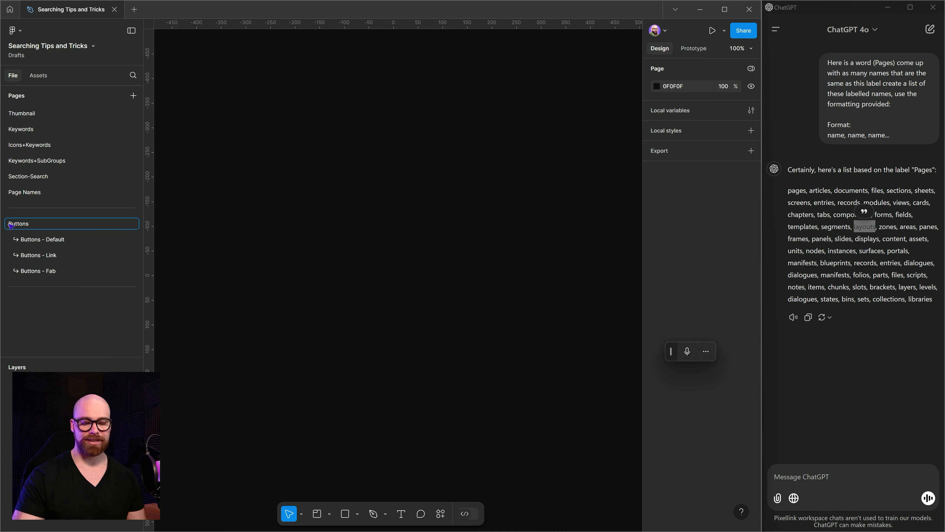
text(-)
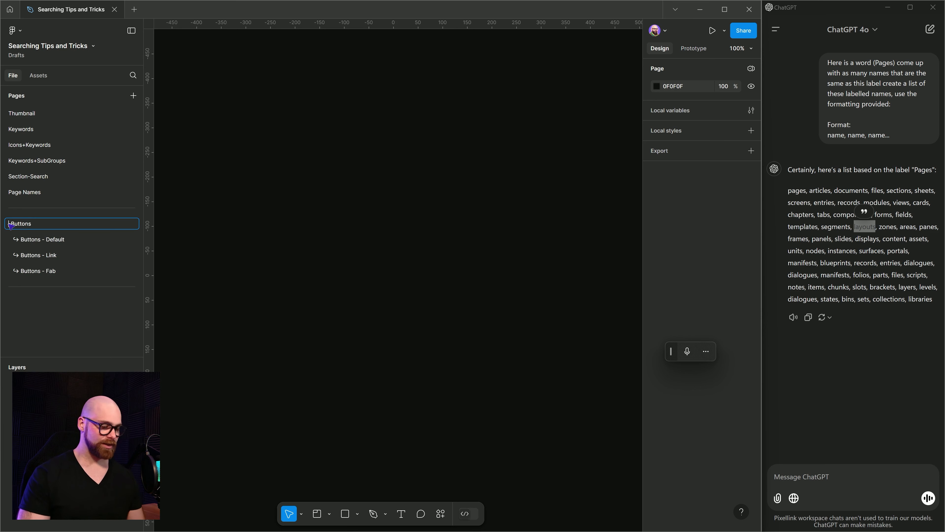
key(BackSpace)
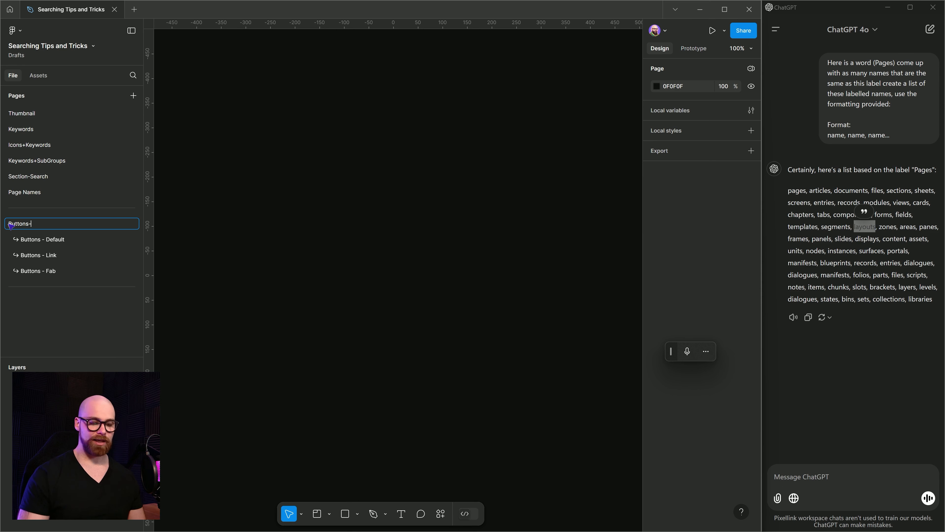
key(shift+Left)
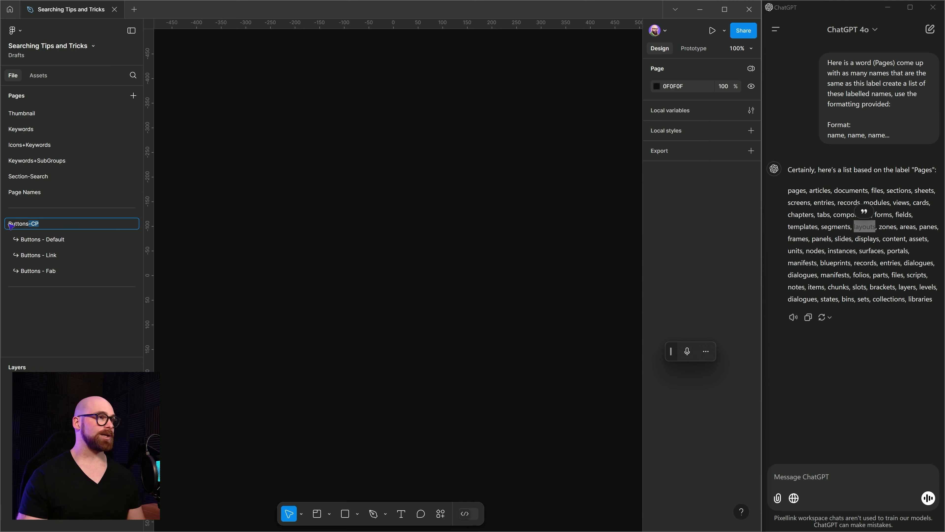
- Append "-CP" to the Buttons - Default page name so it reads "Buttons - Default -CP"
click(72, 241)
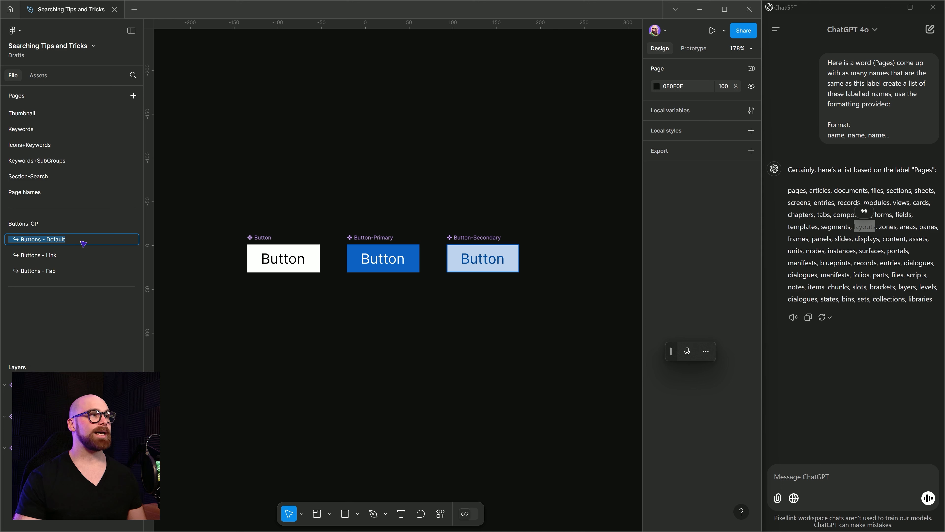
key(BackSpace)
key(ctrl+z)
click(80, 239)
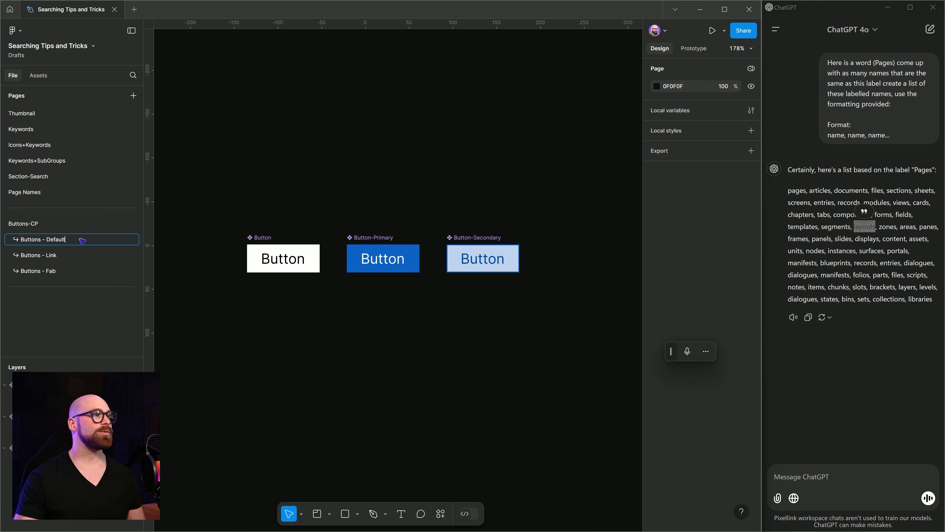
text(-CP)
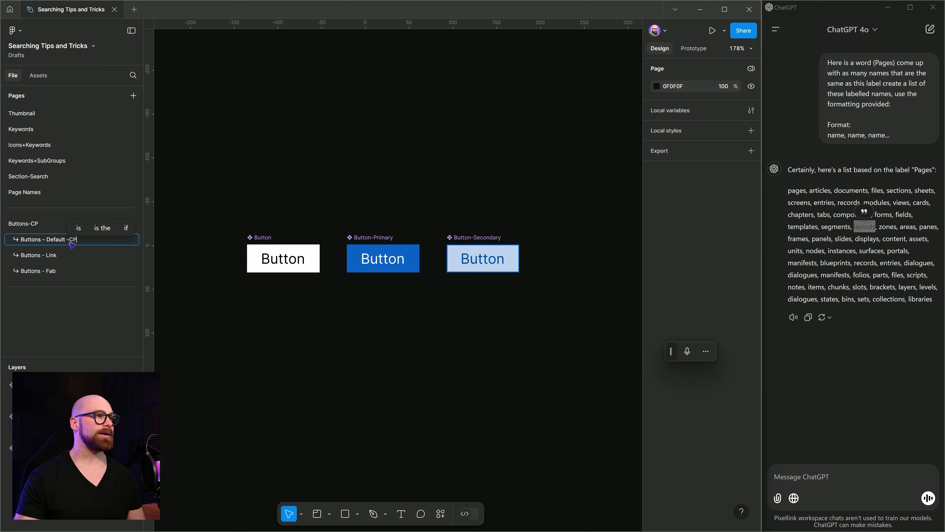
- Add the "-CP" suffix to the Buttons - Link and Buttons - Fab page names
double_click(70, 256)
click(71, 260)
text(-CP)
double_click(66, 272)
click(66, 273)
text(-CP)
click(241, 278)
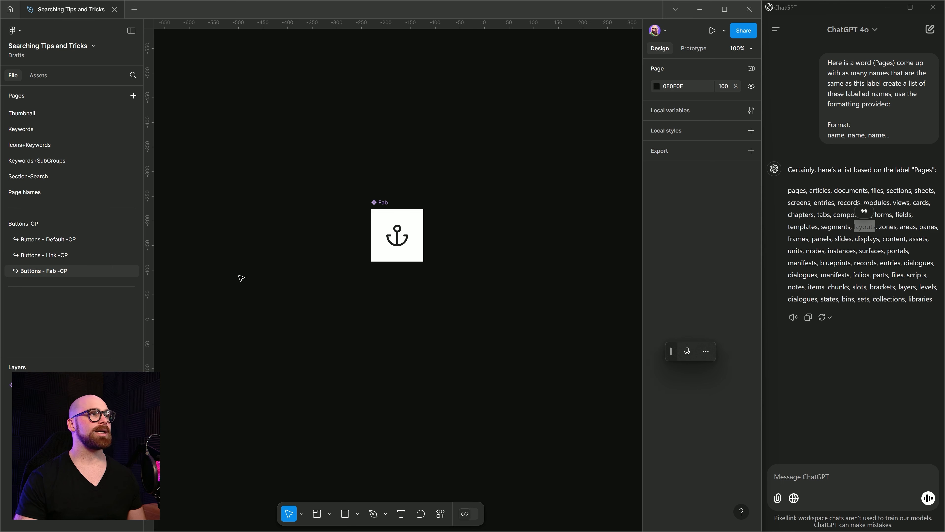
- Open the Buttons - Default -CP page and search all asset libraries for "CP"
click(116, 238)
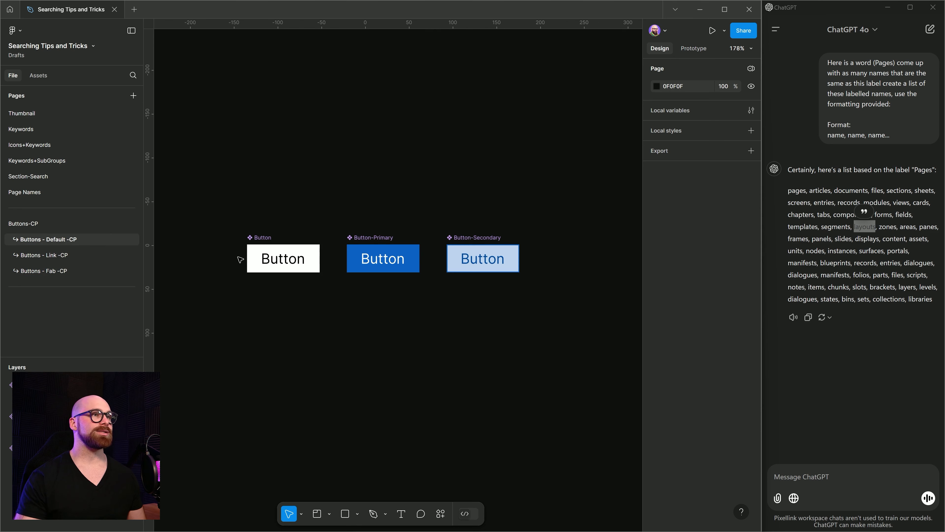
click(441, 514)
click(312, 214)
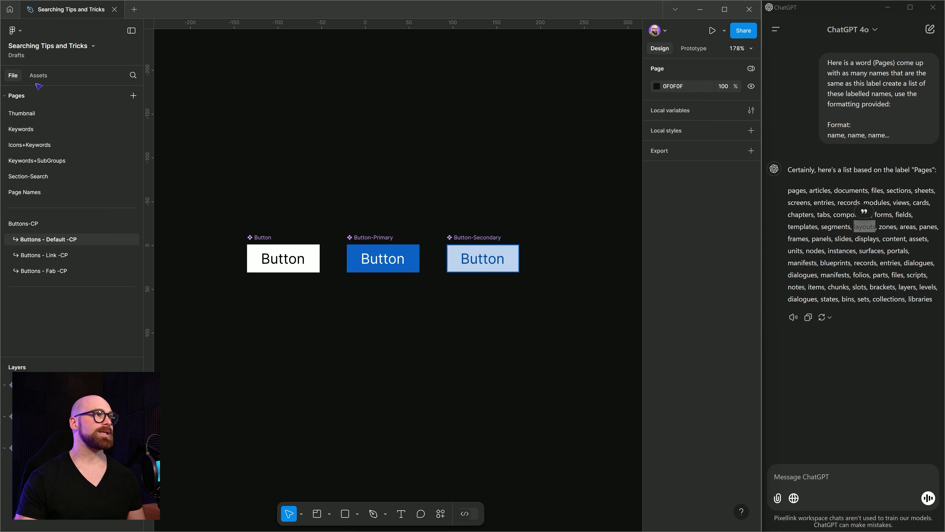
click(39, 77)
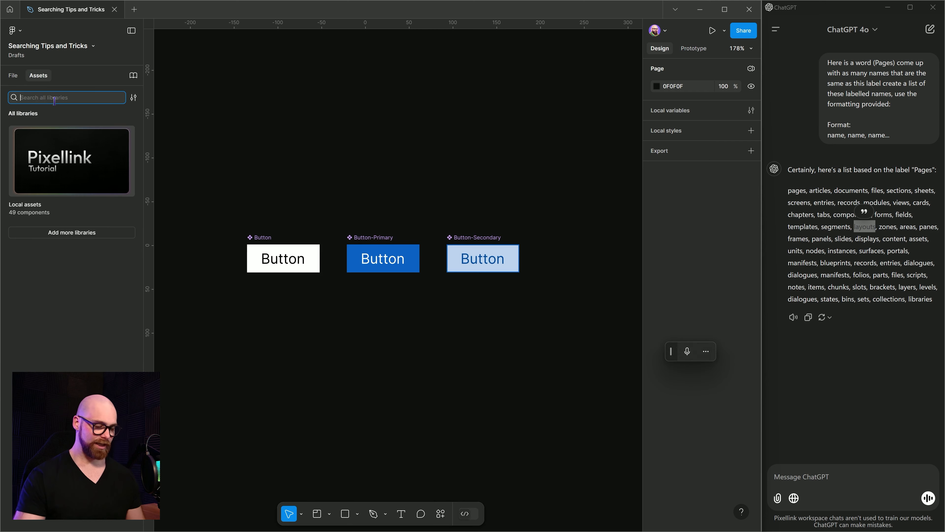
text(CP)
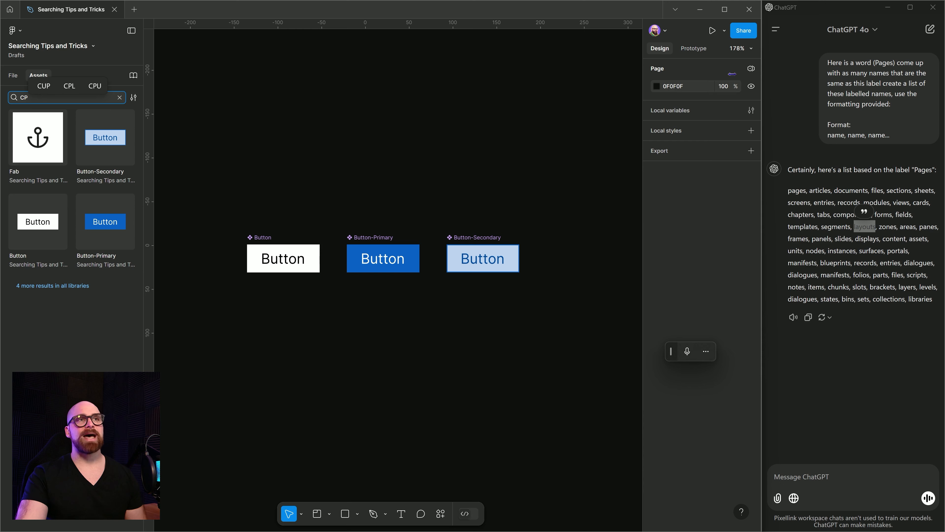
- View the Button-Primary component's configuration with its description field, and close it without changes
click(462, 138)
click(385, 237)
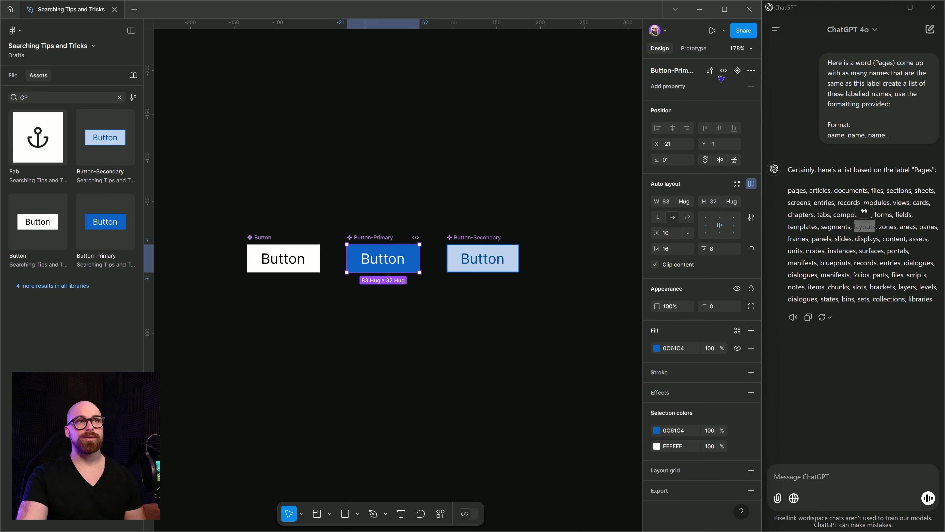
click(710, 70)
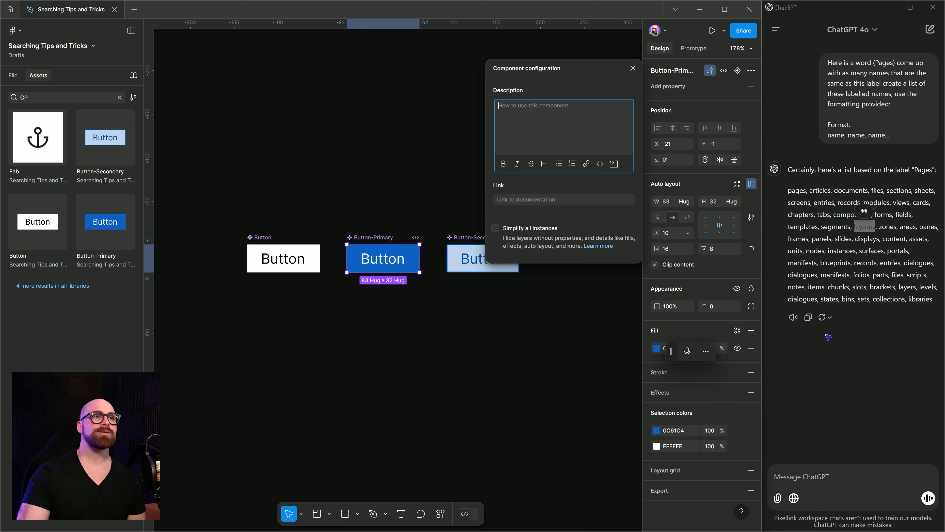
click(488, 360)
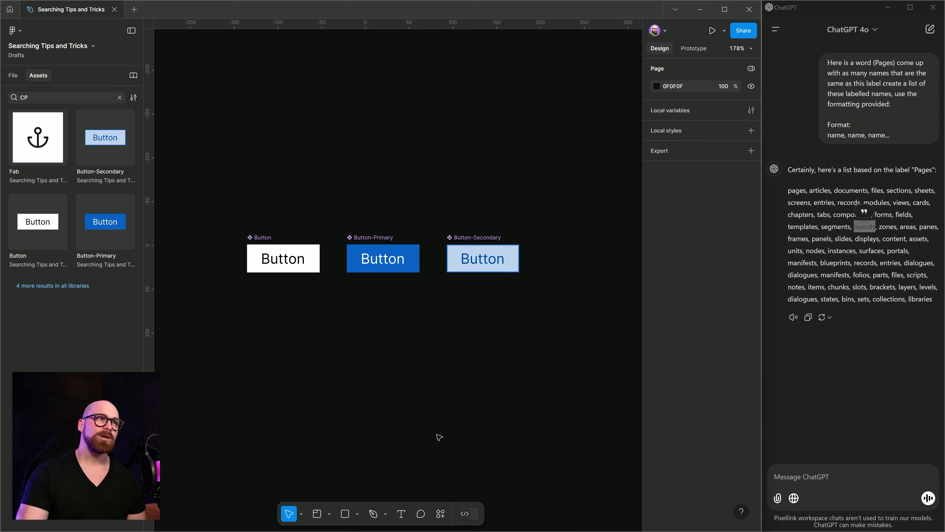
- Draw a section about 405 × 130 around the three button components, keeping its default name
click(317, 514)
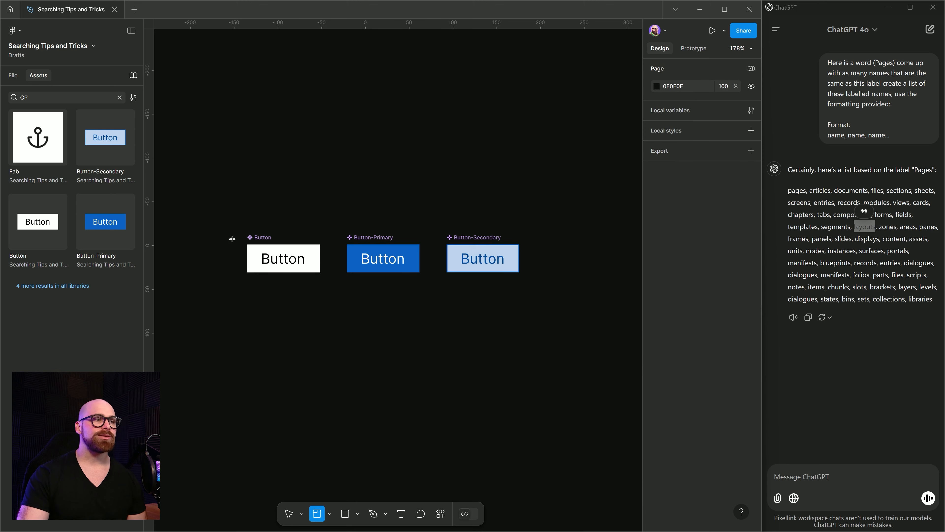
mouse_move(218, 204)
mouse_down()
mouse_move(546, 258)
mouse_move(499, 318)
mouse_up()
key(shift+1)
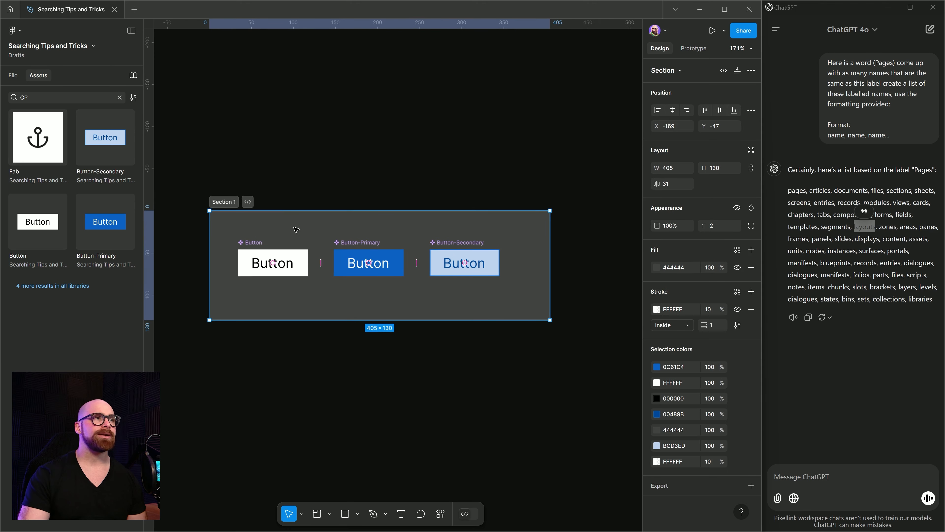
double_click(230, 202)
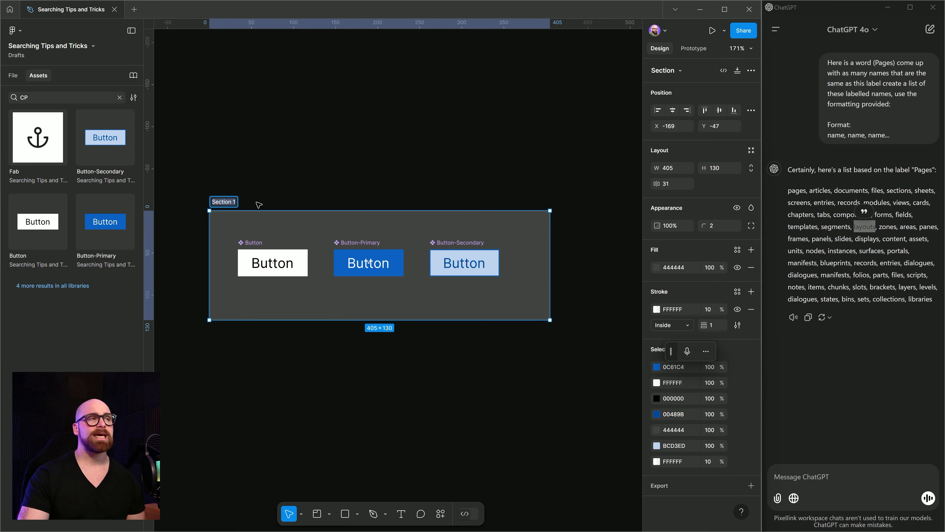
click(433, 469)
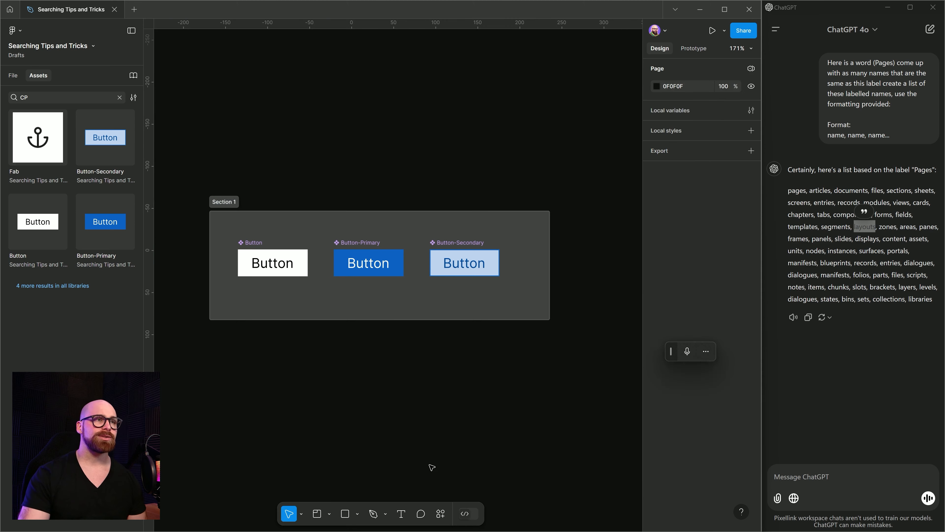
- Add a "Button" text label above the first component inside the section, and narrow its box to about 62 wide
click(402, 514)
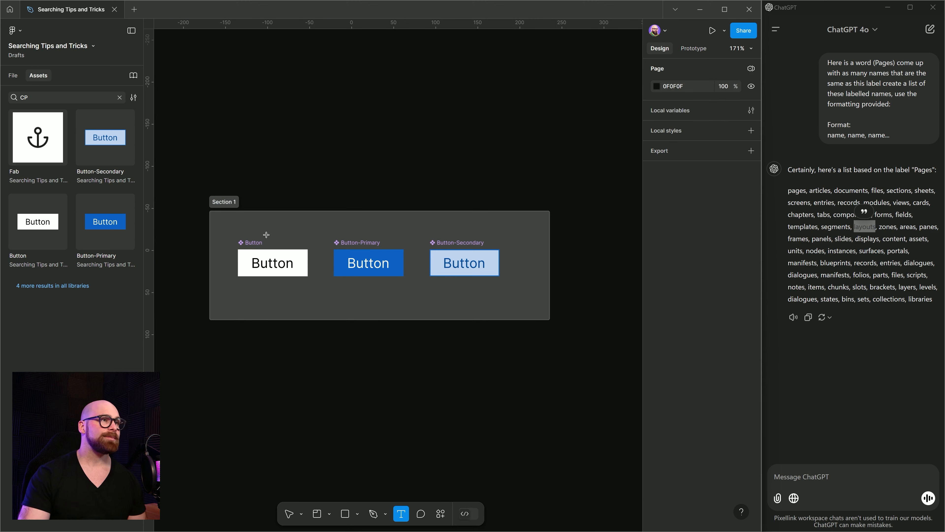
drag(226, 217, 296, 230)
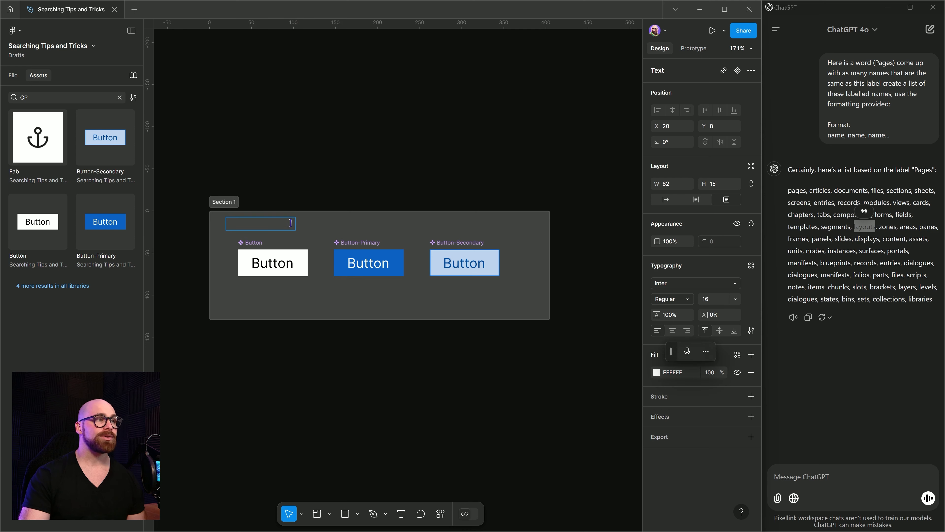
text(Butt)
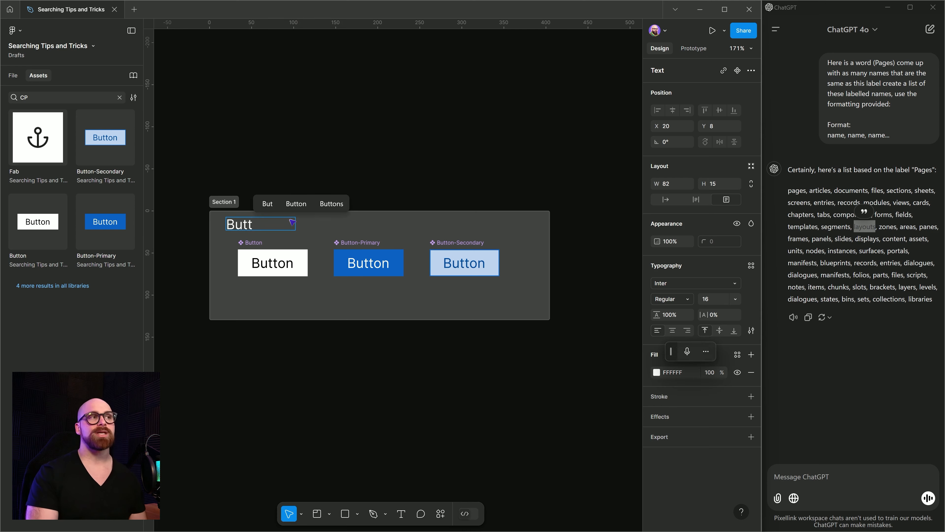
text(on)
key(Escape)
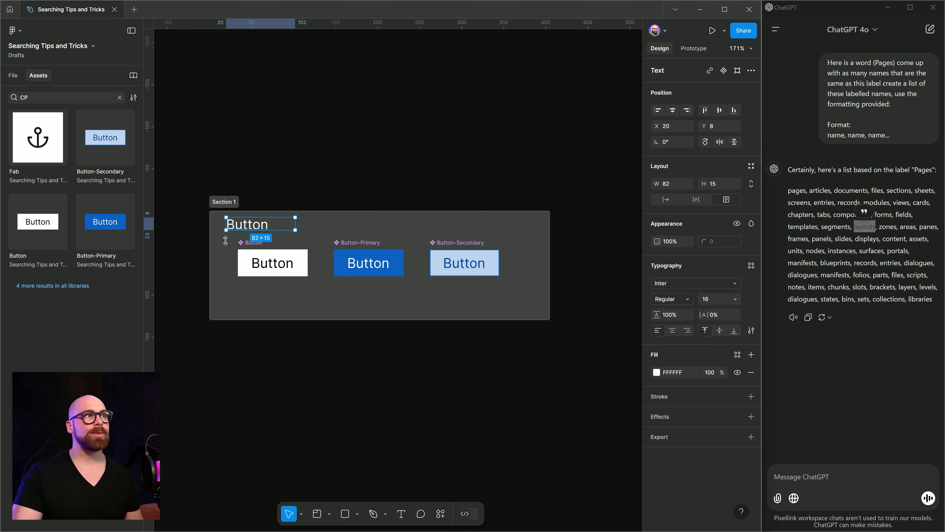
mouse_move(295, 225)
mouse_down()
mouse_move(250, 227)
mouse_move(278, 228)
mouse_up()
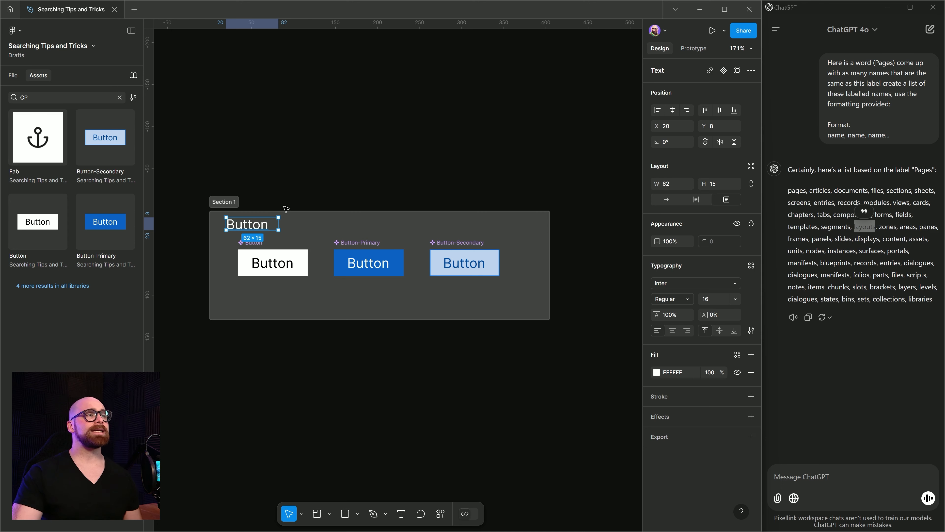
- Extend the section upward to about 182 high and lay out three "Button" labels in a row near its upper edge
click(296, 216)
click(298, 214)
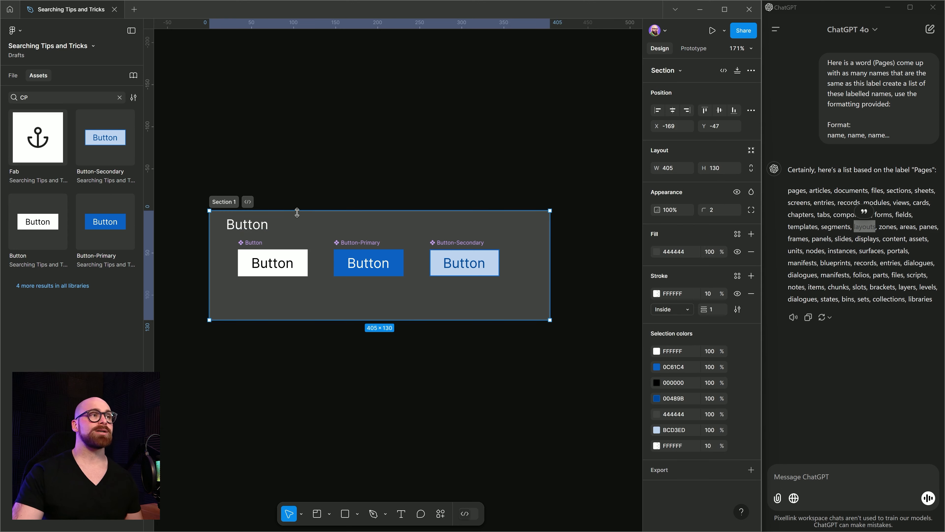
drag(297, 211, 297, 168)
drag(257, 223, 401, 181)
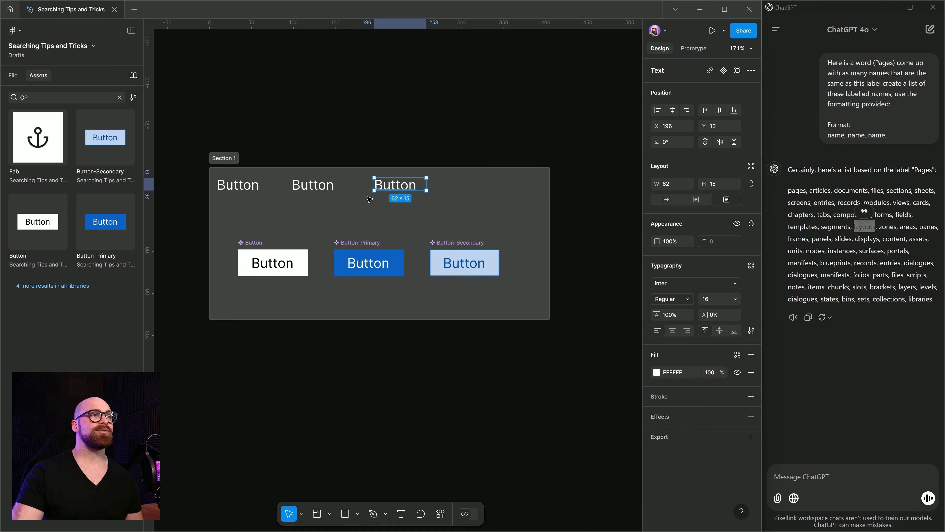
click(373, 154)
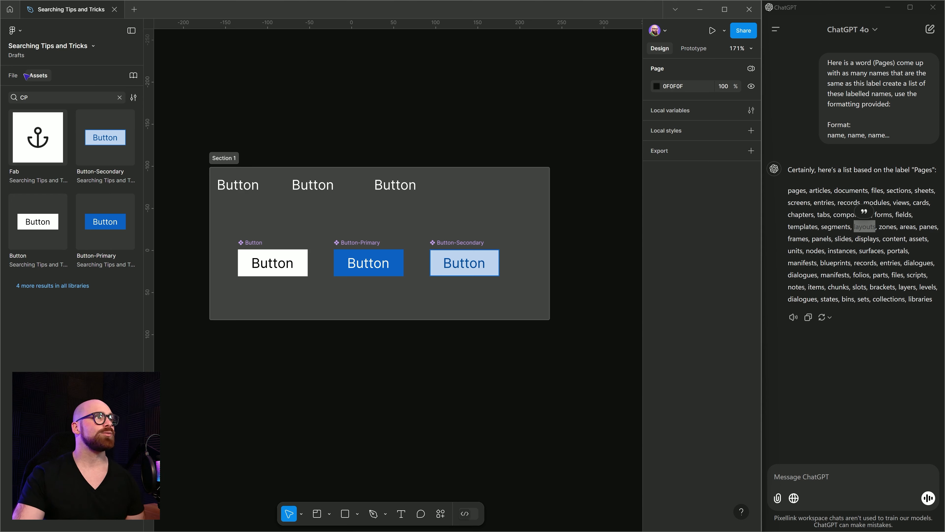
- Return to the page list and inspect the white Button component and the section that contains it
click(13, 78)
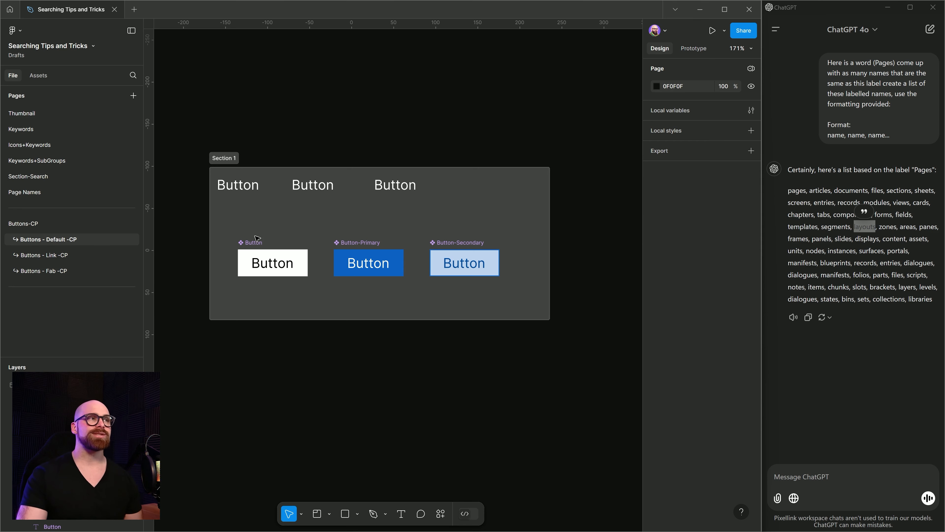
click(260, 241)
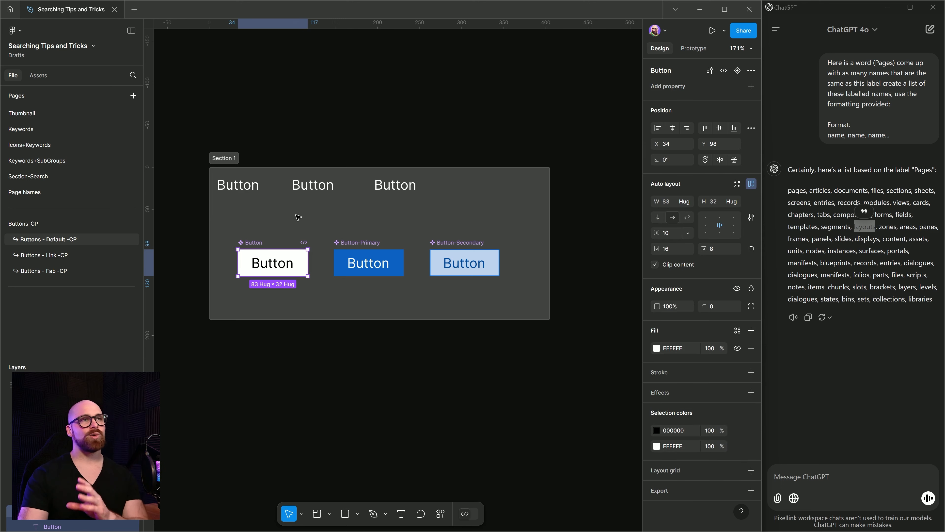
click(245, 171)
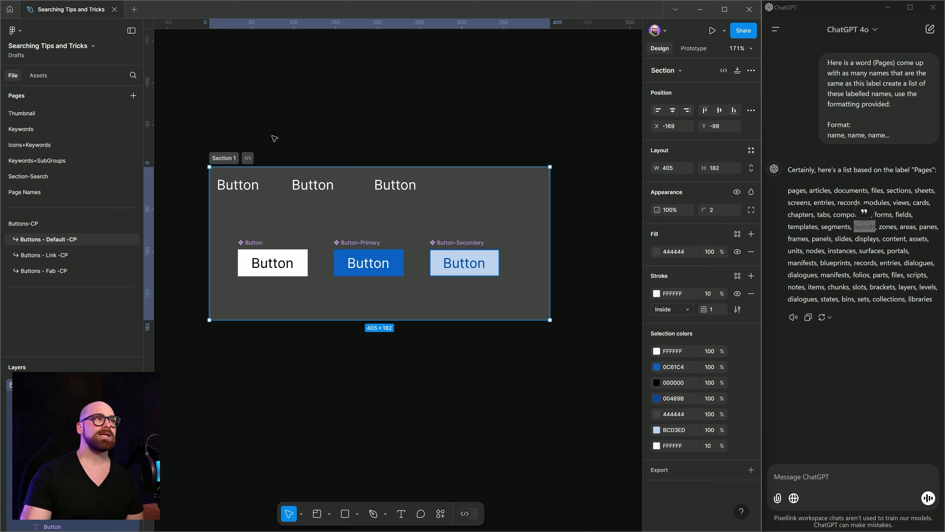
click(312, 141)
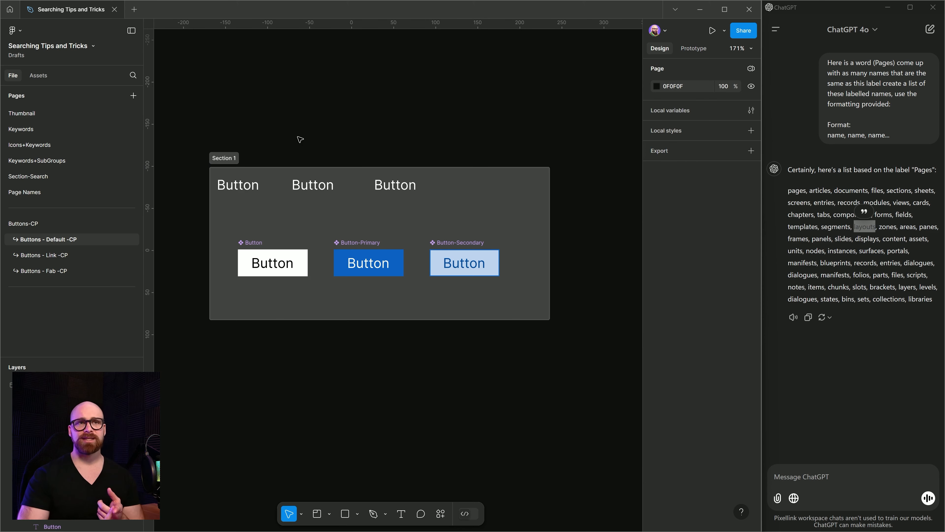